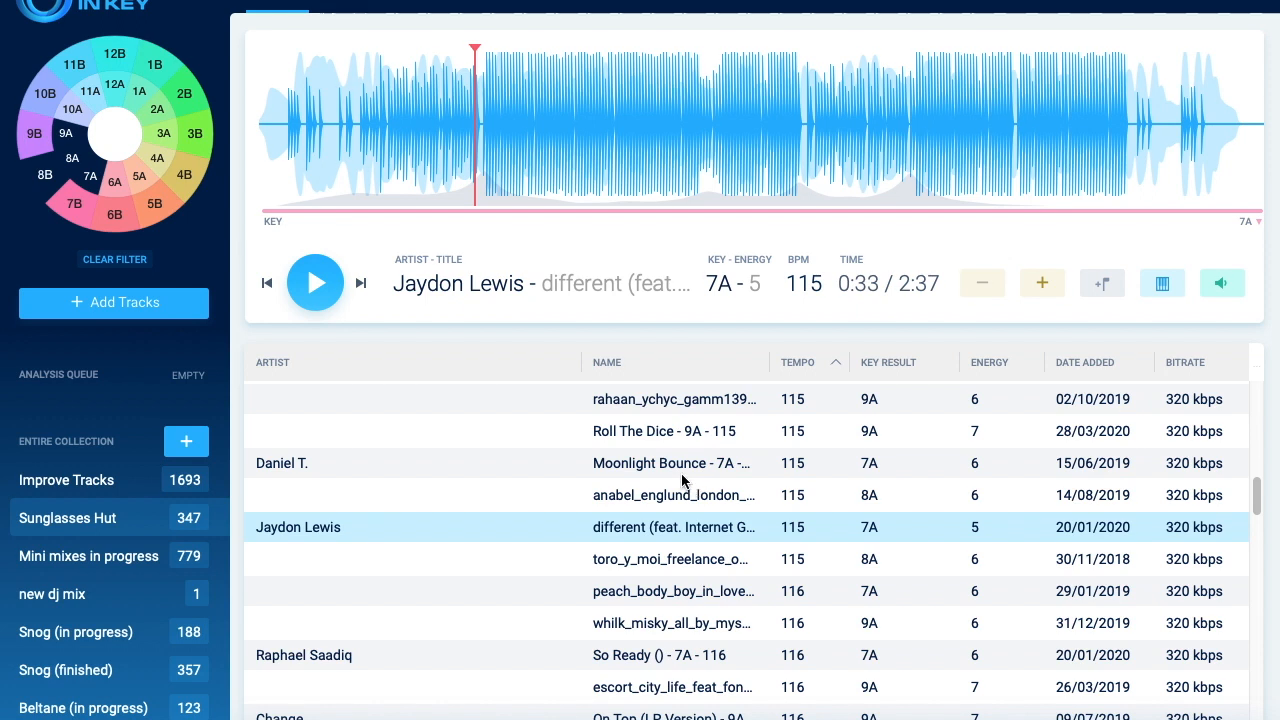
Browse the tempo-sorted Sunglasses Hut tracks, comparing tempos and key results from the slowest songs upward
scroll(670, 473, up, 10)
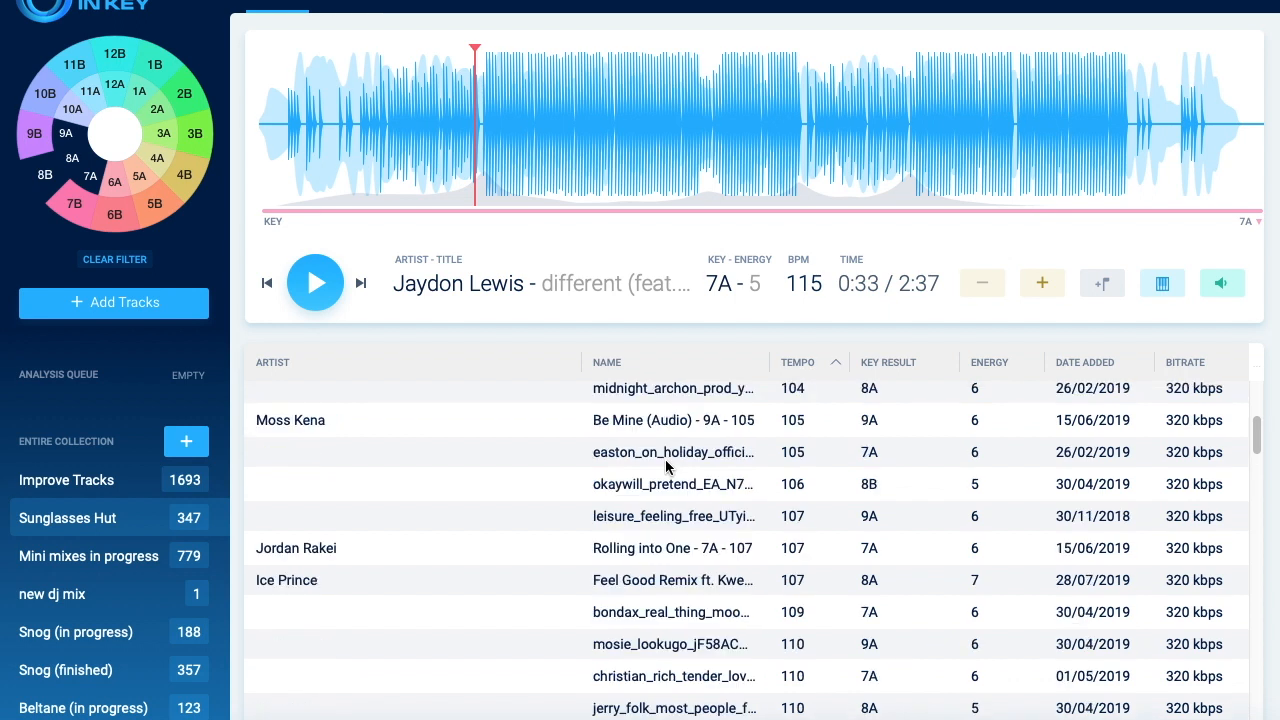
scroll(666, 467, up, 2)
scroll(765, 555, down, 1)
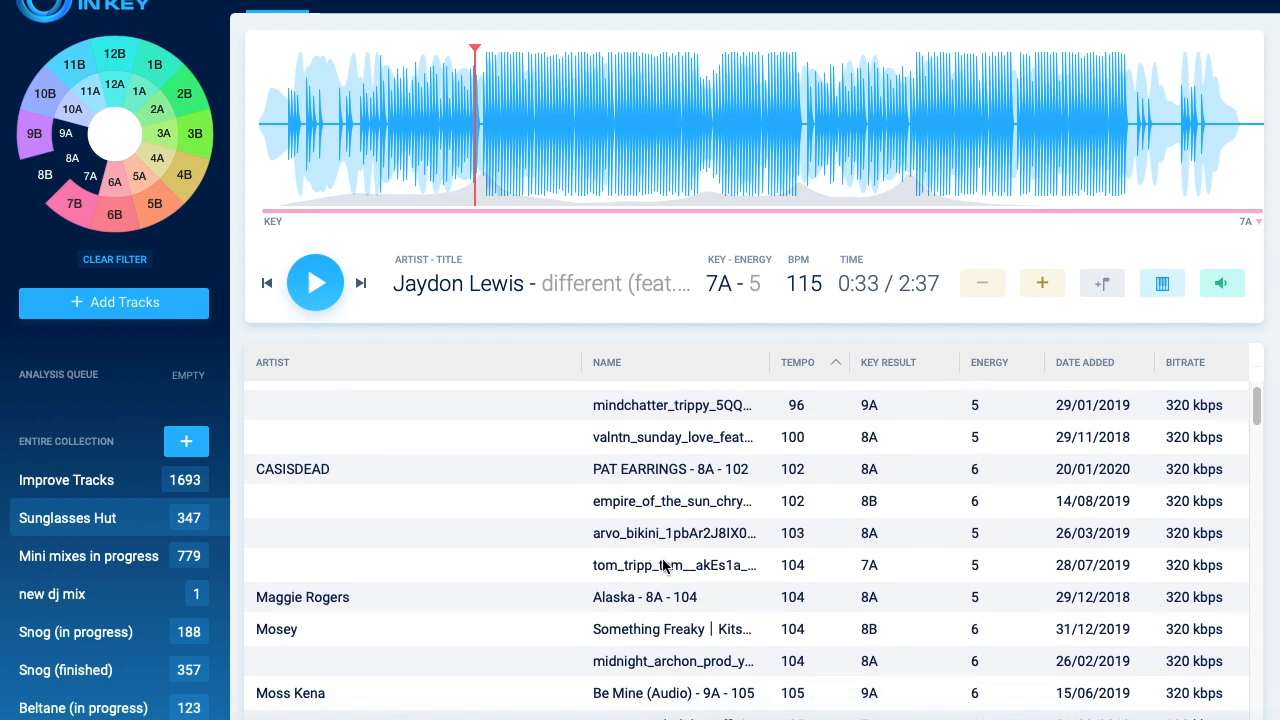
scroll(663, 566, down, 12)
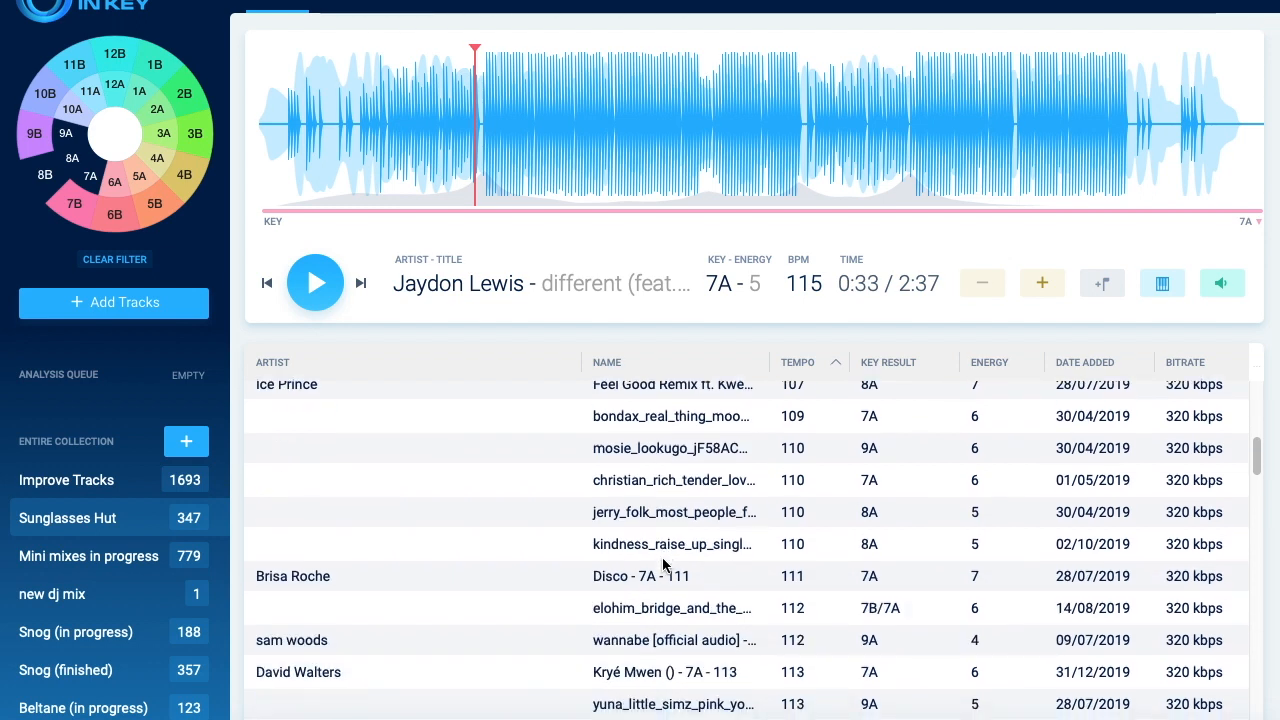
scroll(663, 566, down, 8)
scroll(663, 566, down, 3)
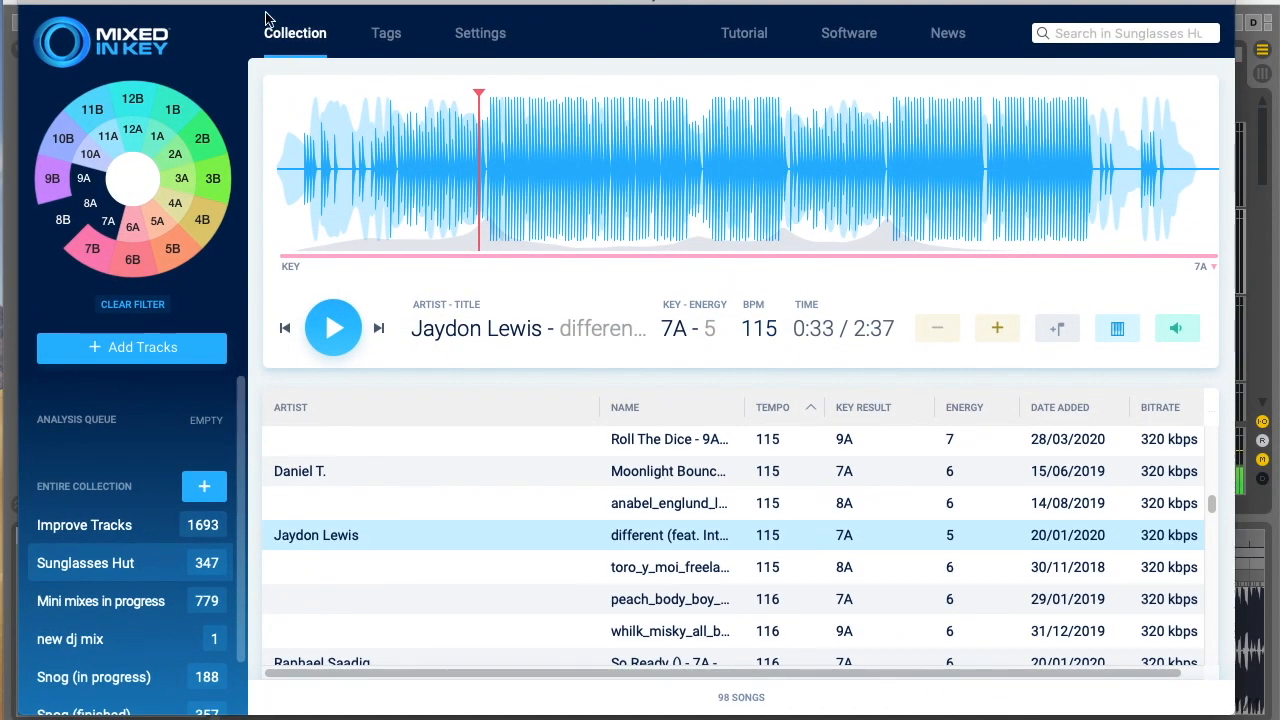
Move the Mixed In Key window aside, switch to Ableton Live and deactivate the 1 Audio track
drag(266, 18, 938, 6)
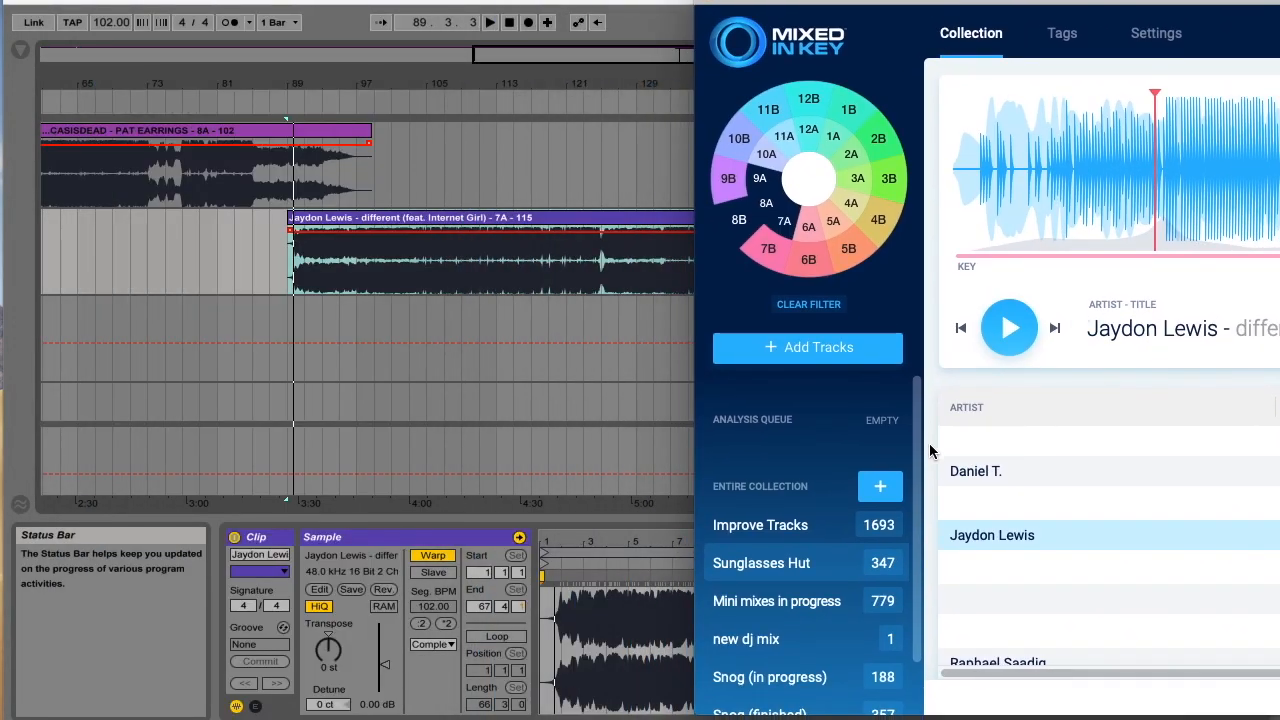
click(497, 3)
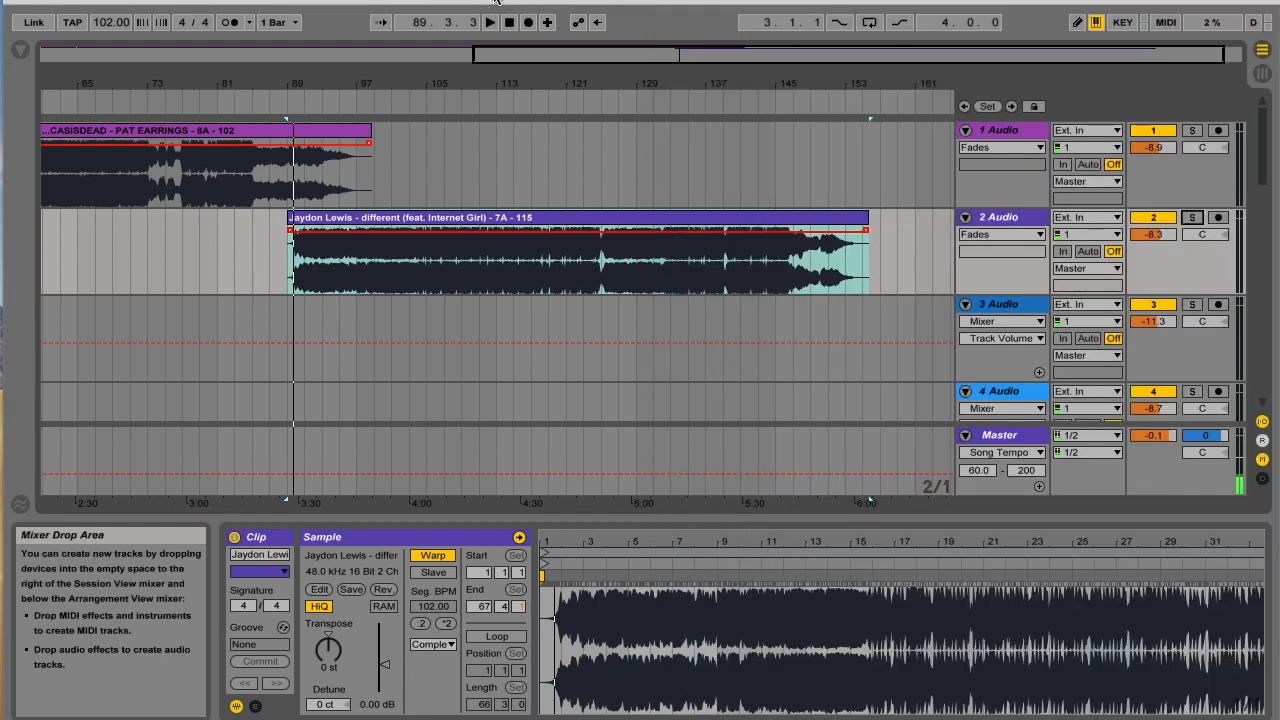
drag(322, 76, 727, 90)
click(1153, 131)
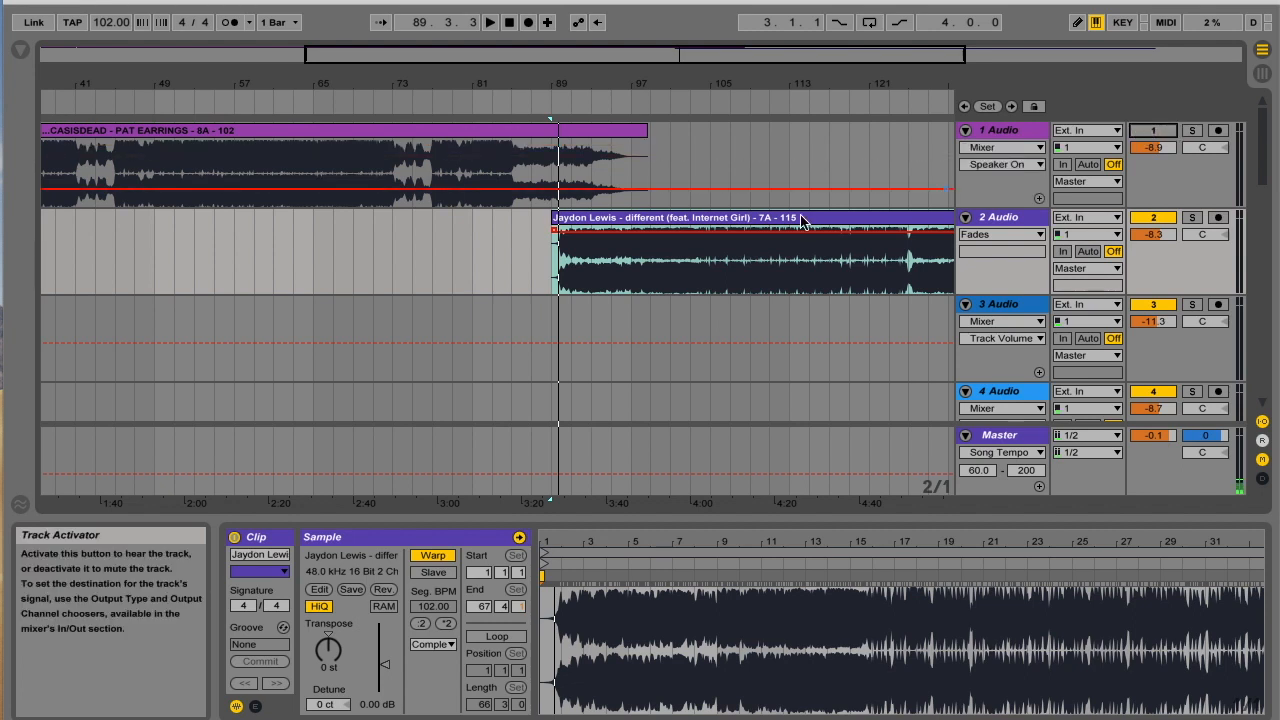
Play the Jaydon Lewis clip to locate its strong beat near bar 9 and set 1.1.1 on that transient
click(622, 263)
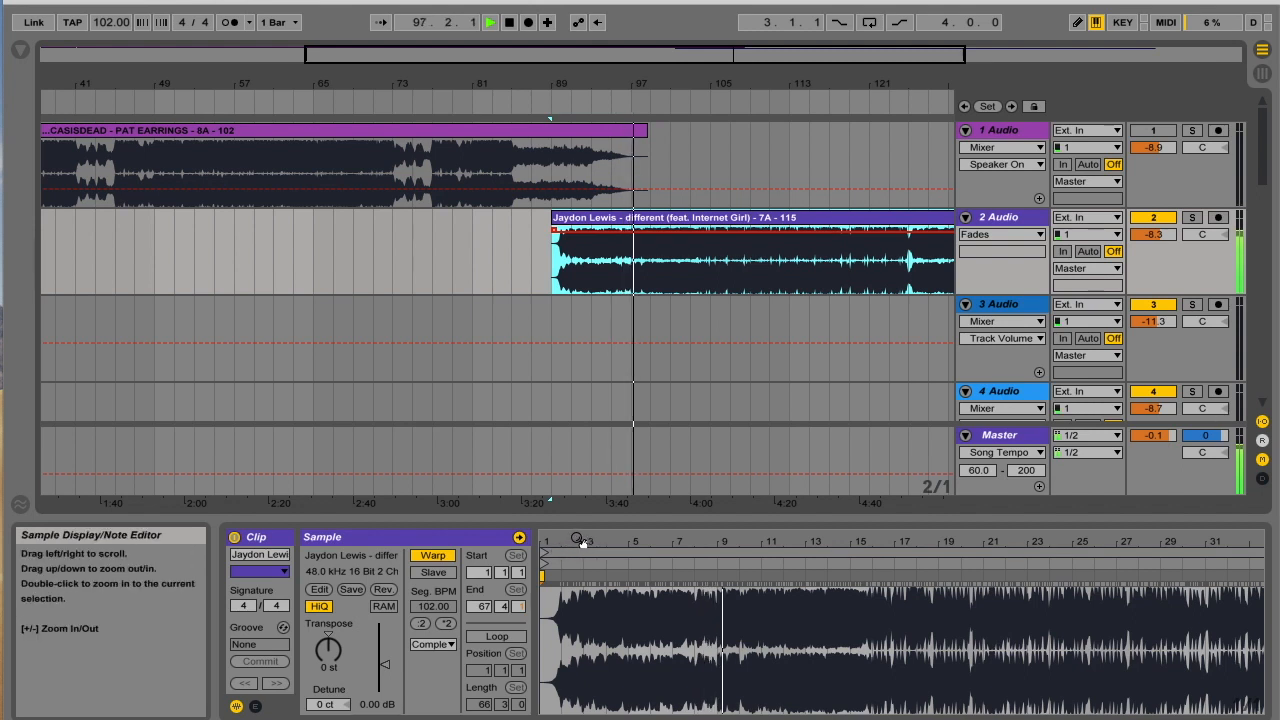
key(space)
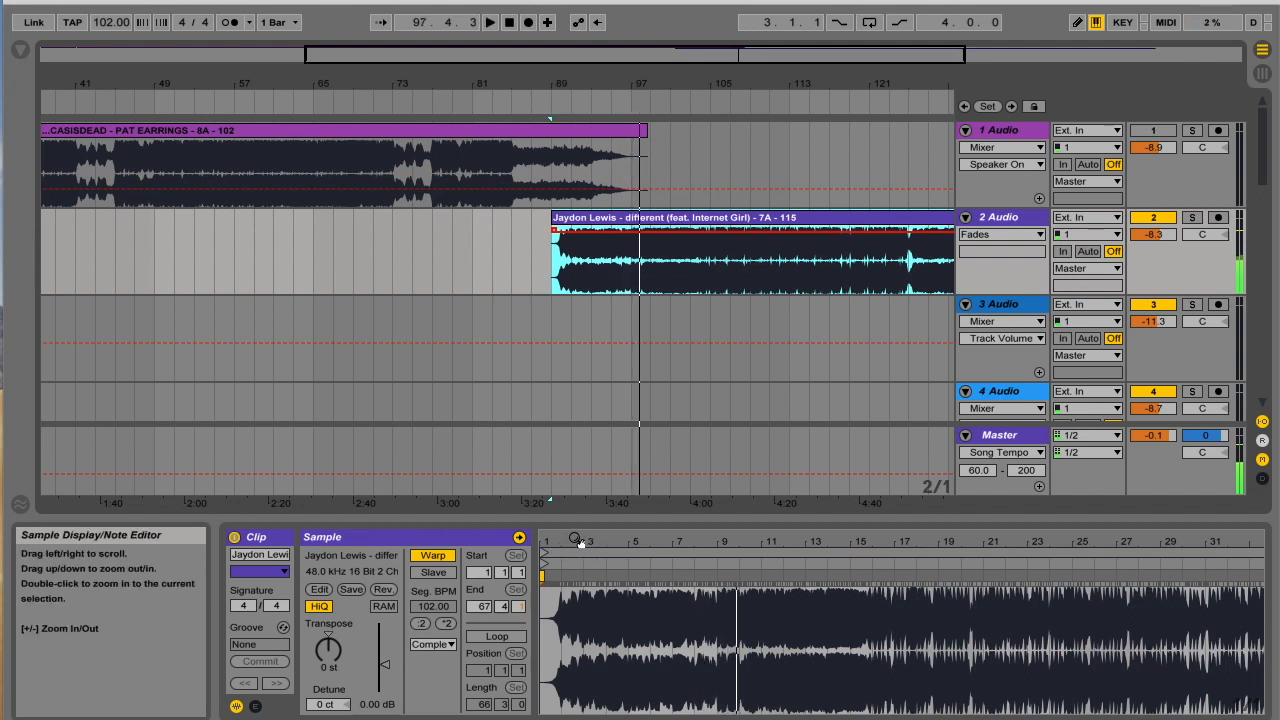
mouse_move(545, 552)
mouse_down()
mouse_move(731, 558)
mouse_move(720, 560)
mouse_move(721, 660)
mouse_move(735, 668)
mouse_up()
drag(806, 534, 687, 642)
drag(667, 565, 742, 565)
right_click(739, 577)
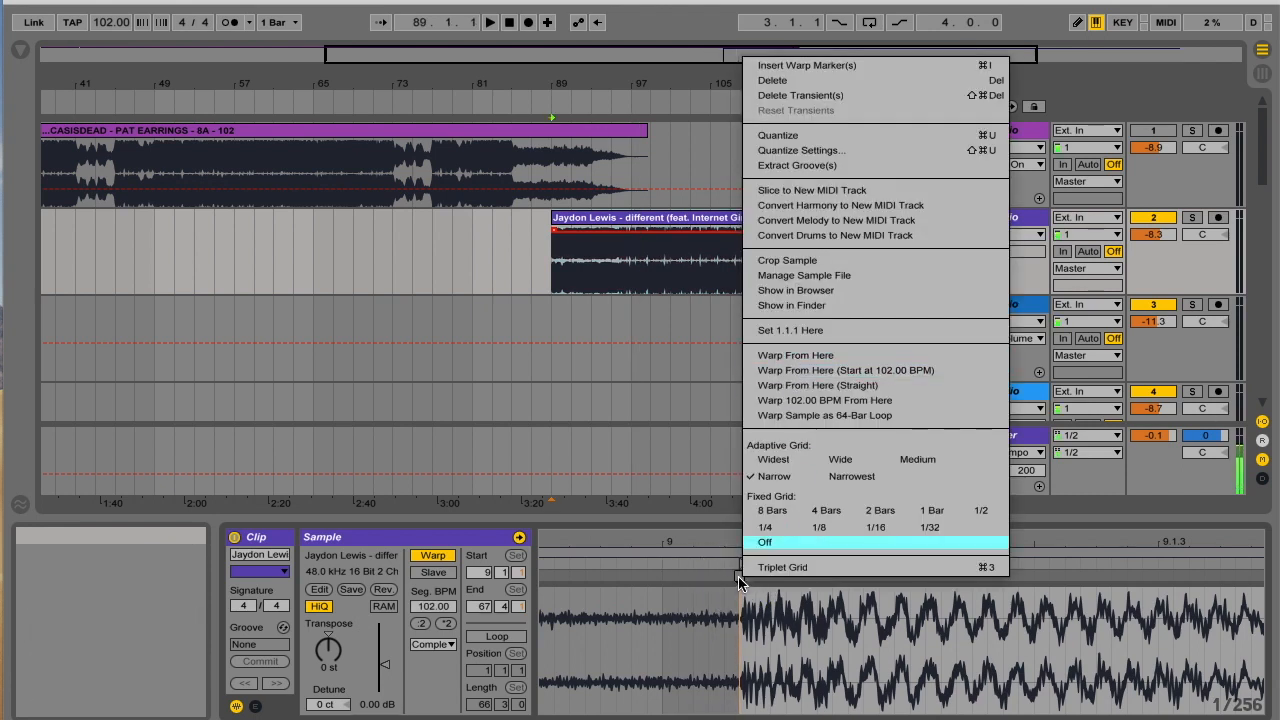
click(765, 330)
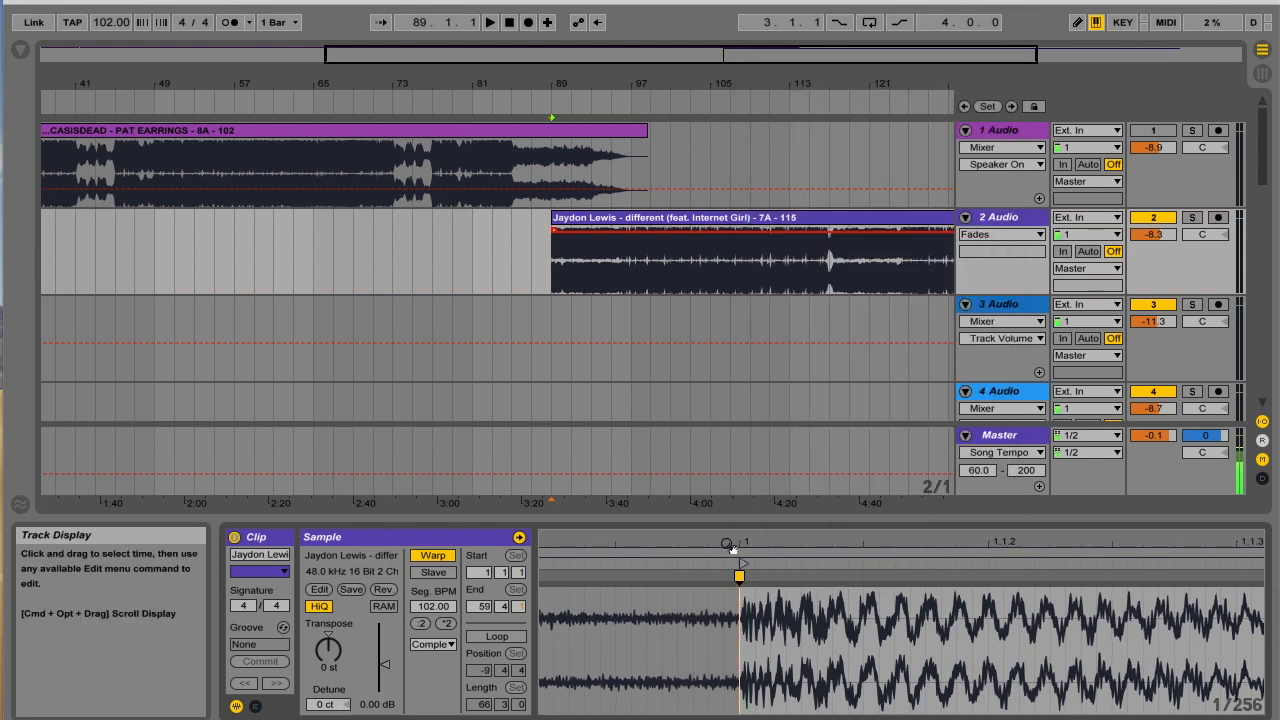
Warp the Jaydon Lewis clip from its 1.1.1 marker onward and check the beat alignment at bar 9
right_click(739, 575)
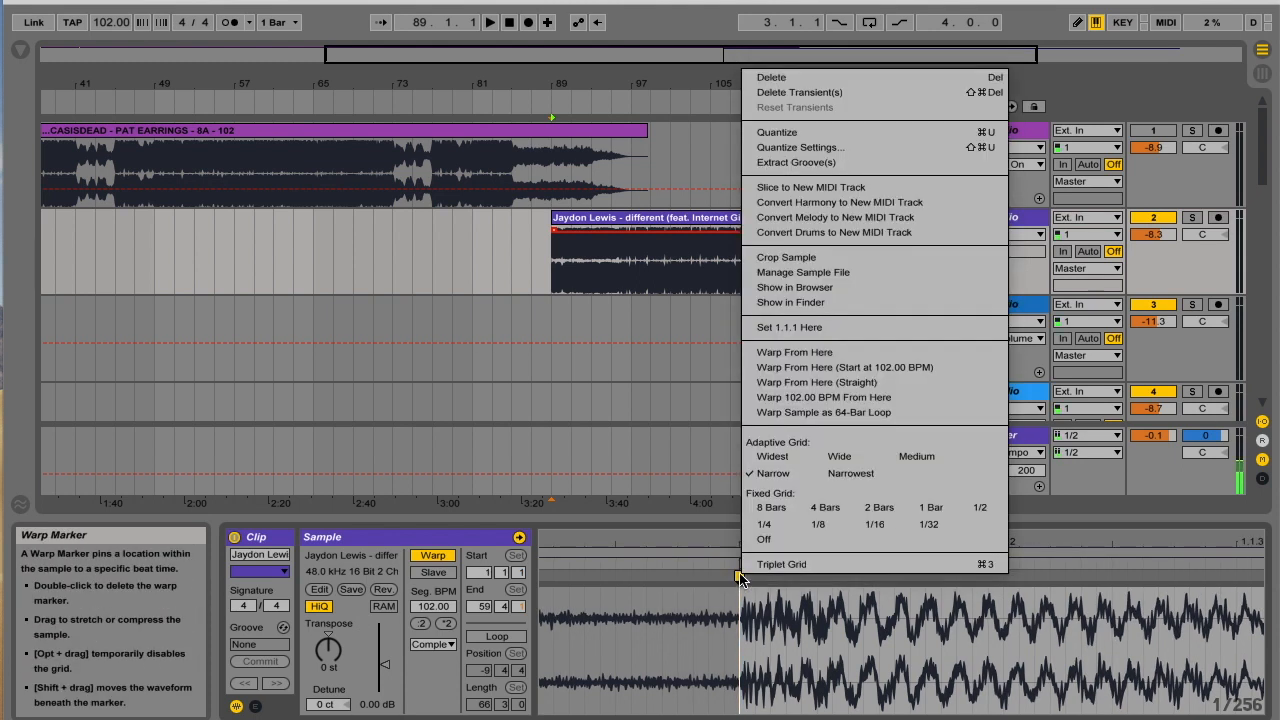
click(791, 360)
drag(762, 543, 690, 545)
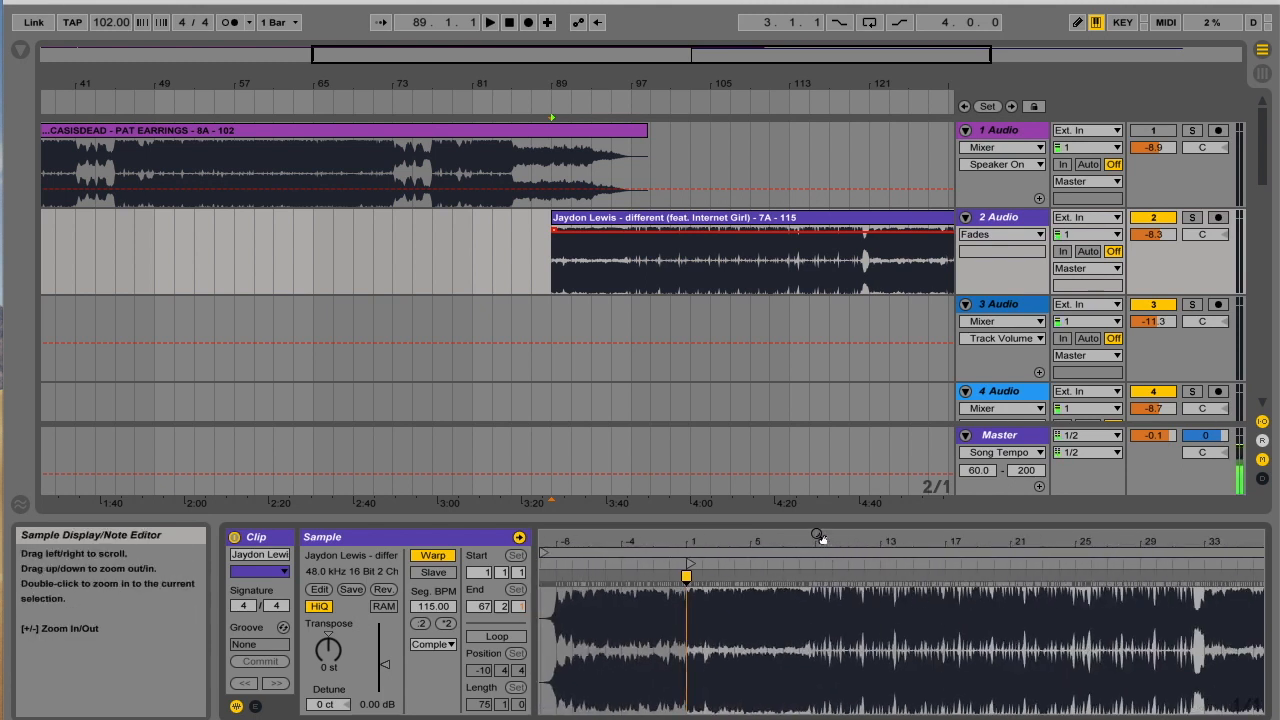
drag(818, 538, 818, 640)
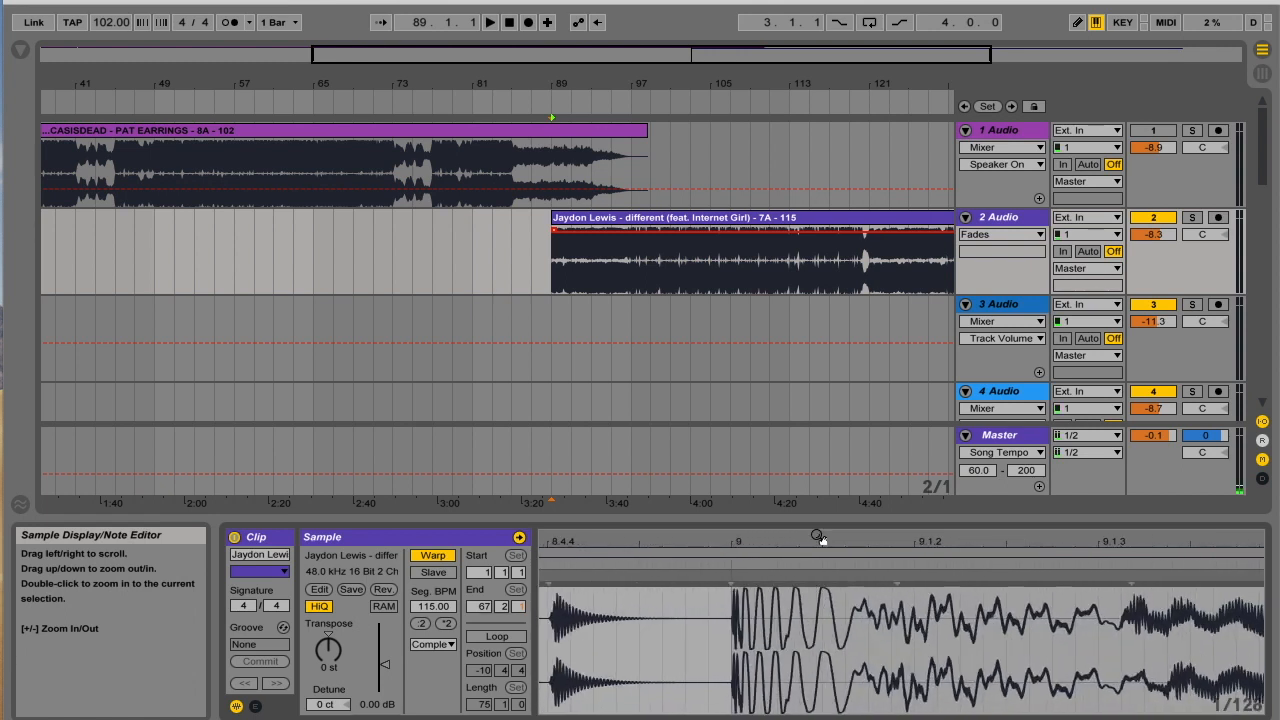
drag(763, 543, 763, 440)
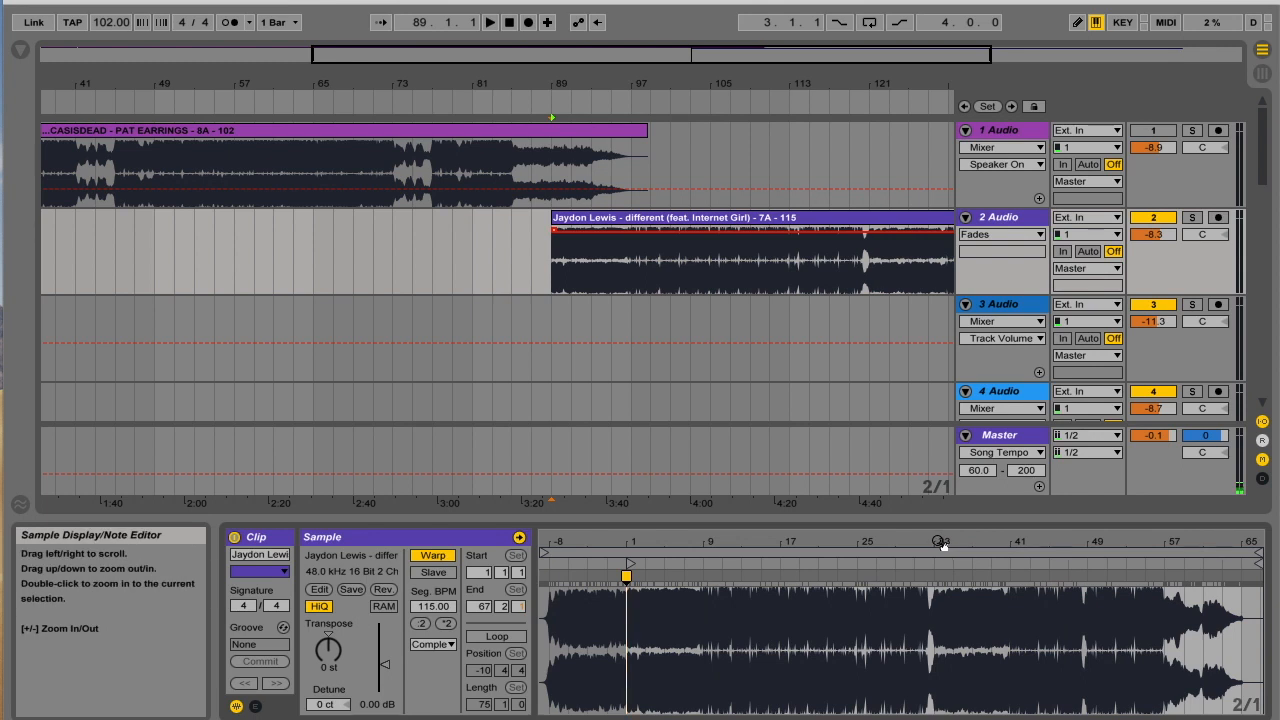
Add a warp marker on the downbeat at bar 33 of the Jaydon Lewis sample
drag(943, 543, 943, 600)
drag(870, 541, 870, 600)
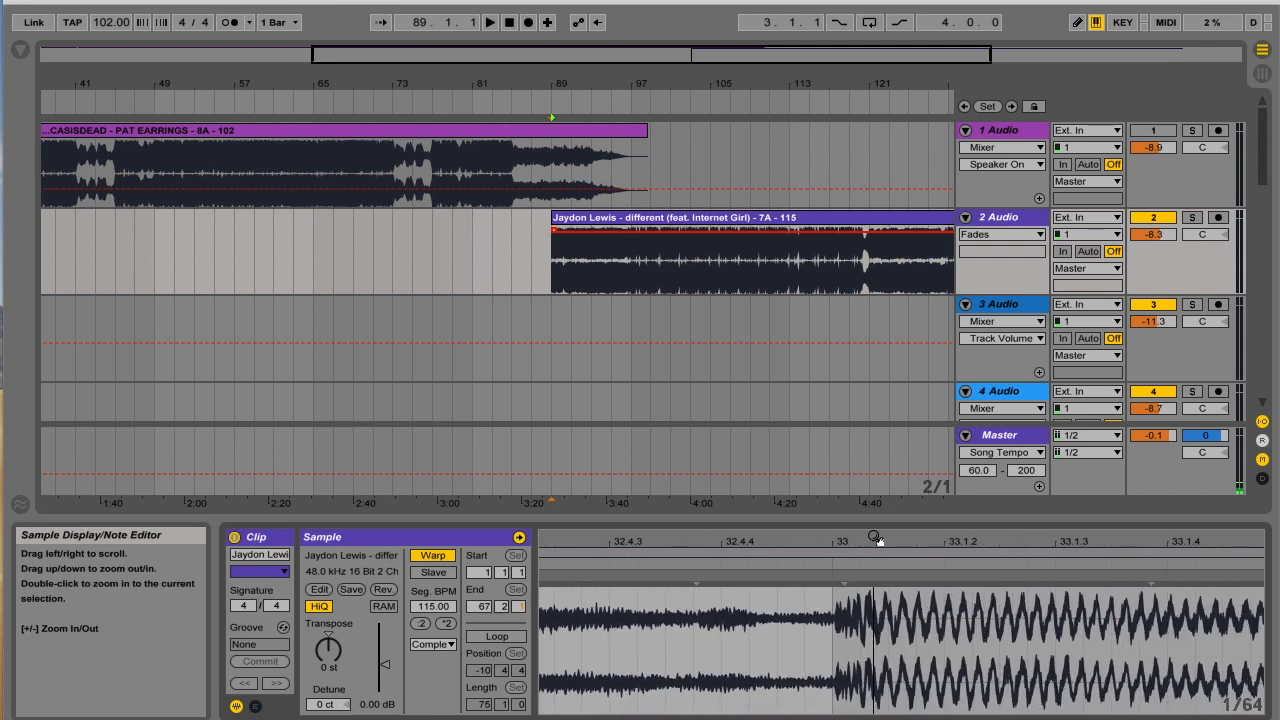
mouse_move(869, 541)
mouse_down()
mouse_move(836, 588)
mouse_move(826, 579)
mouse_move(842, 450)
mouse_up()
double_click(831, 584)
Add a warp marker at bar 56 near the end of the Jaydon Lewis sample
drag(1165, 541, 1165, 605)
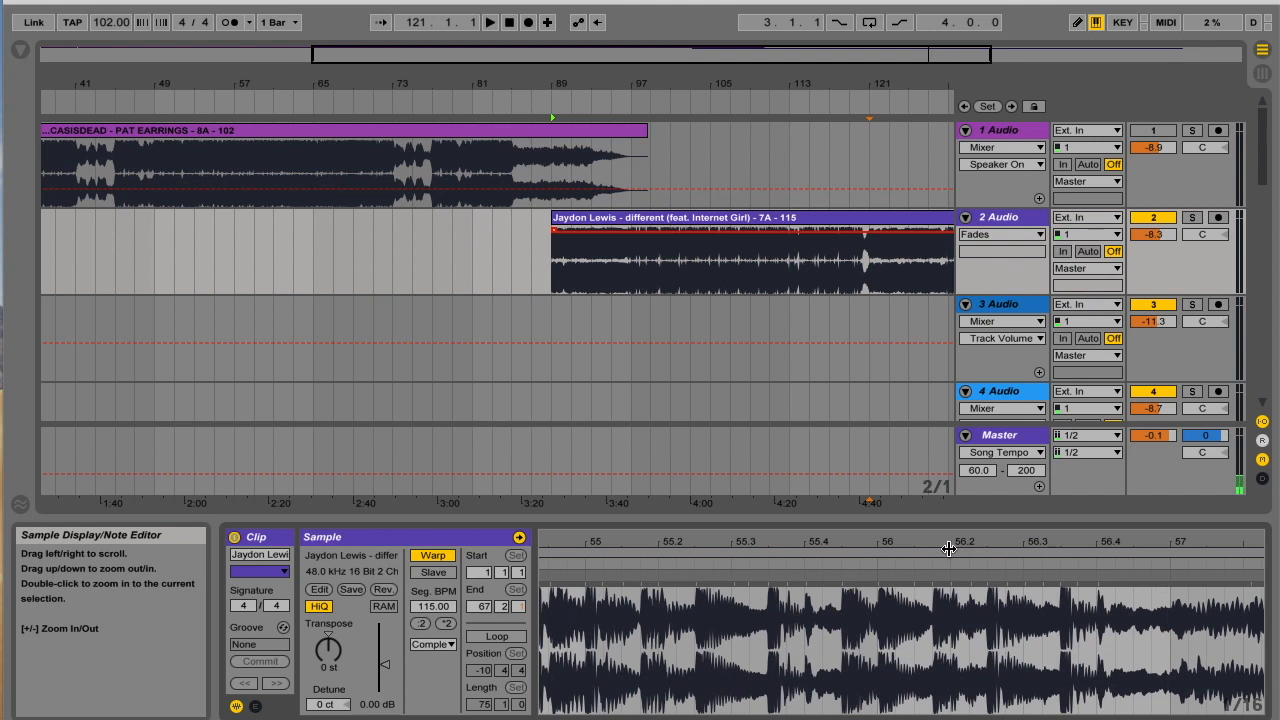
mouse_move(882, 541)
mouse_down()
mouse_move(882, 578)
mouse_move(882, 560)
mouse_up()
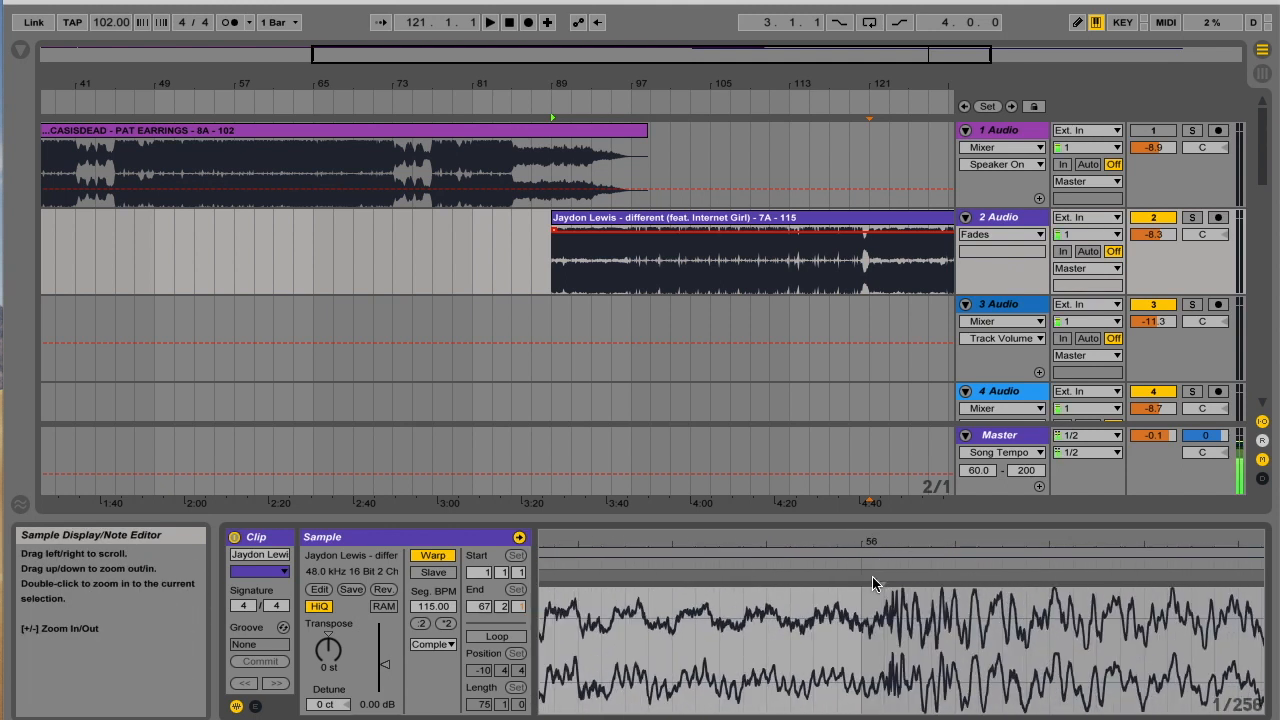
double_click(866, 577)
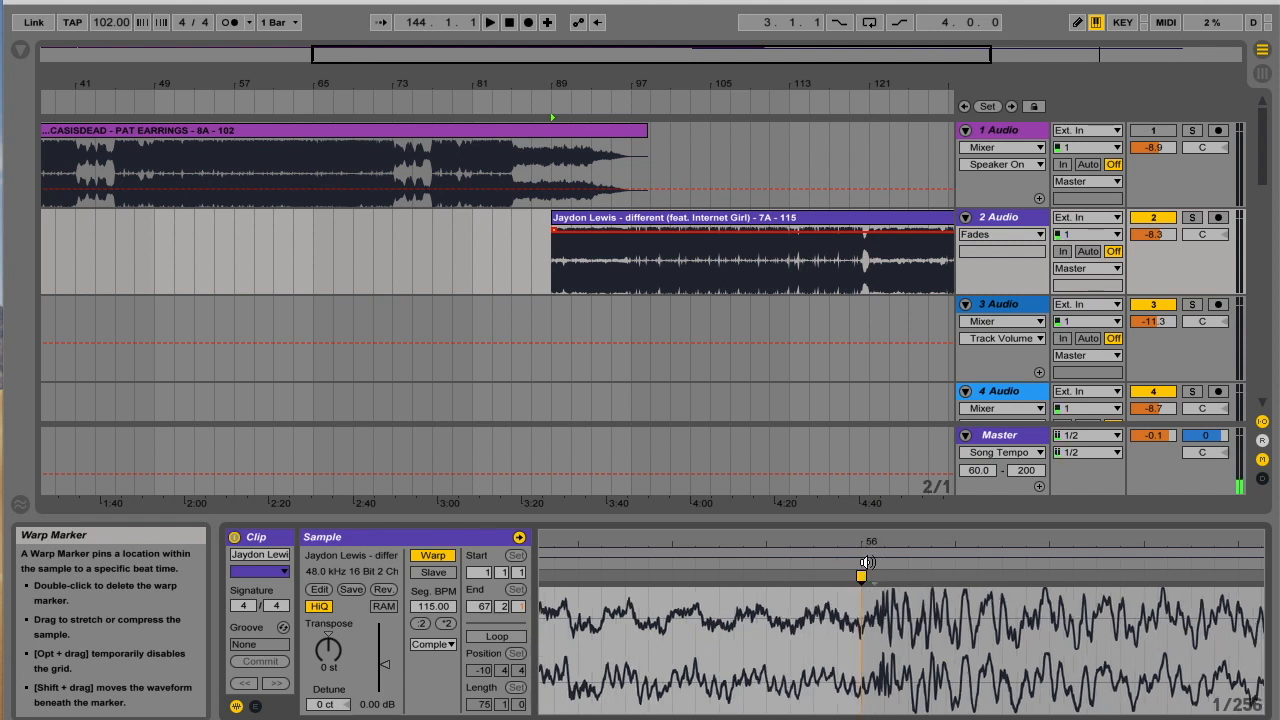
drag(871, 540, 1157, 537)
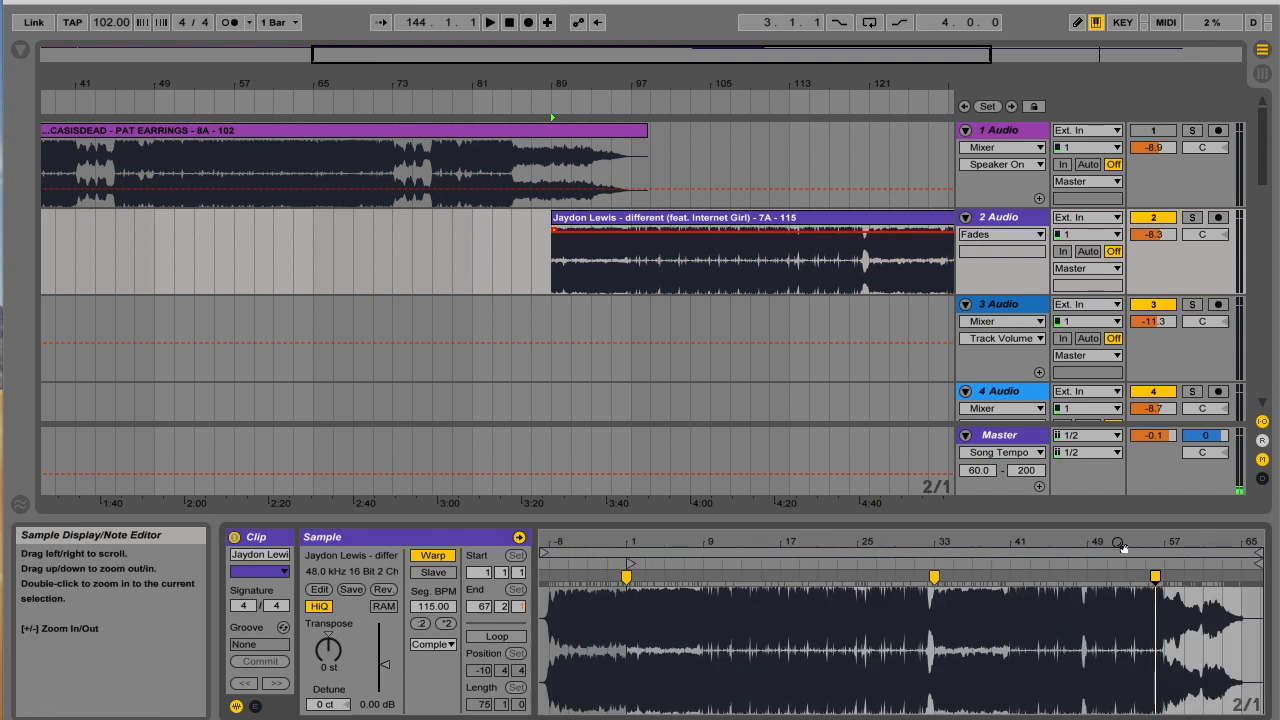
Play the warped Jaydon Lewis clip through the section around bar 9 to check its timing
click(608, 577)
drag(624, 541, 638, 578)
click(907, 564)
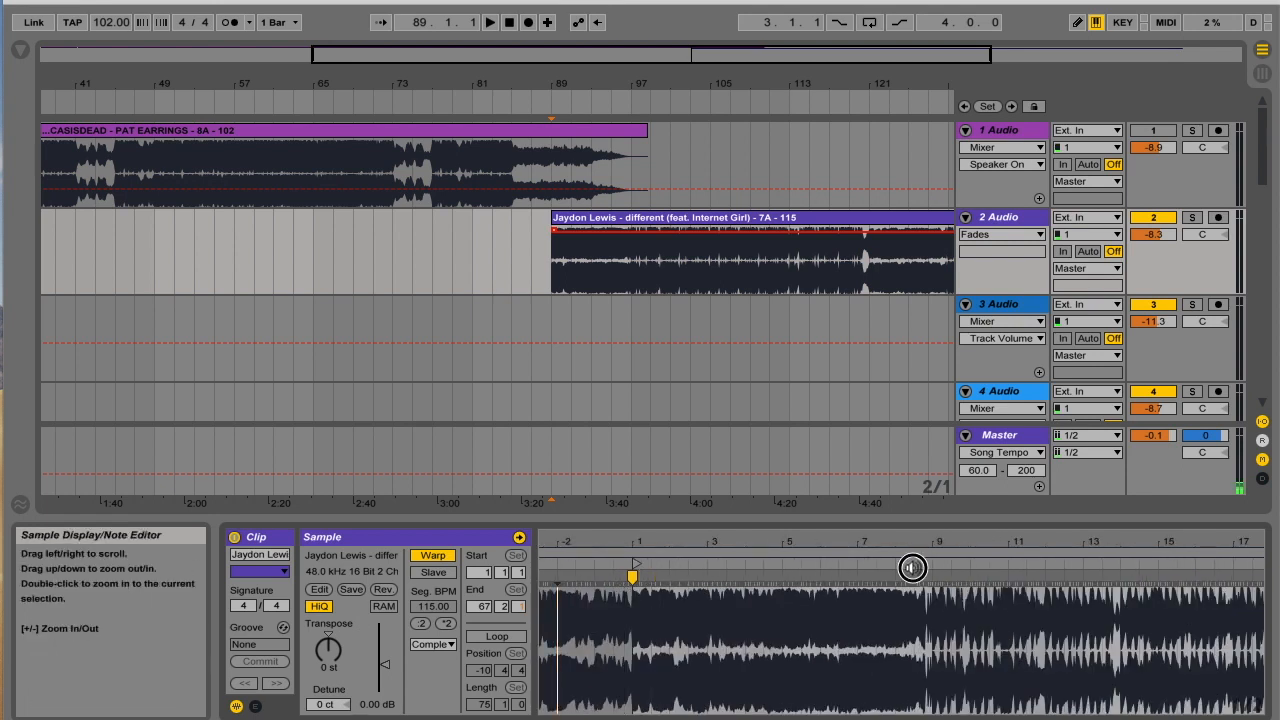
drag(932, 538, 848, 531)
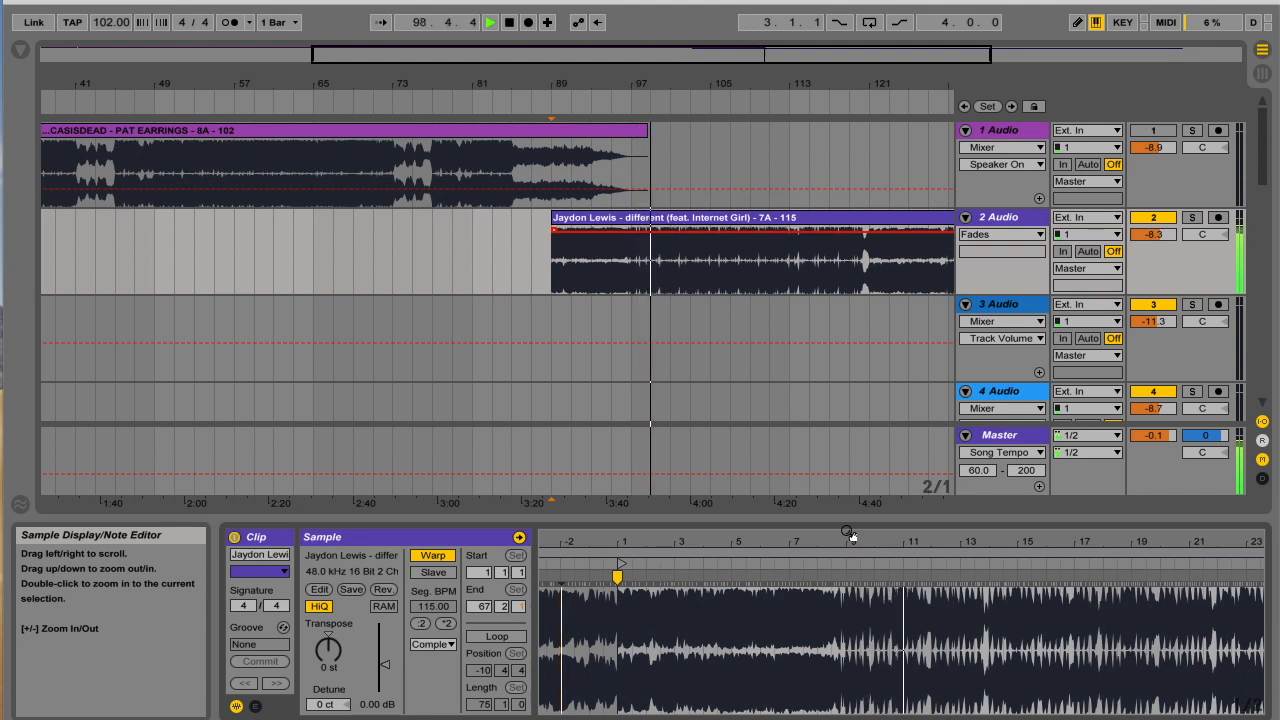
key(space)
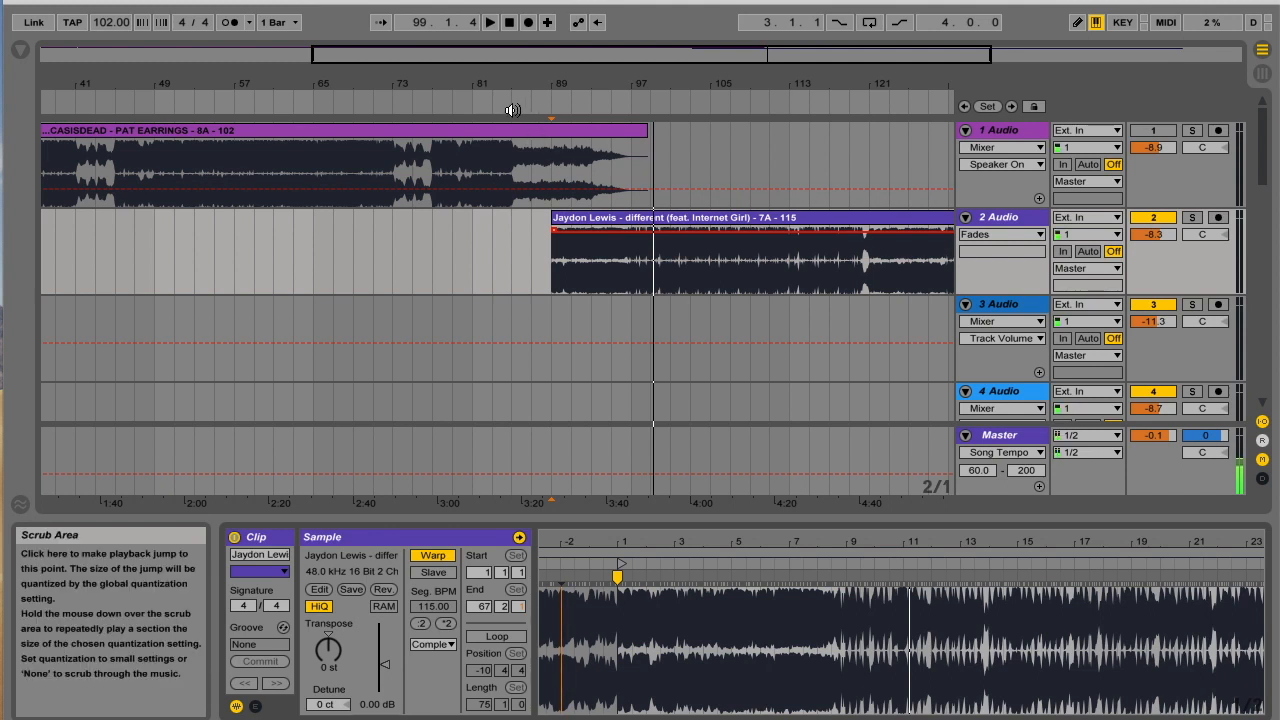
Start the Jaydon Lewis clip at bar 85 with its intro from -8.1.1, and audition the transition with 1 Audio reactivated
drag(600, 225, 511, 217)
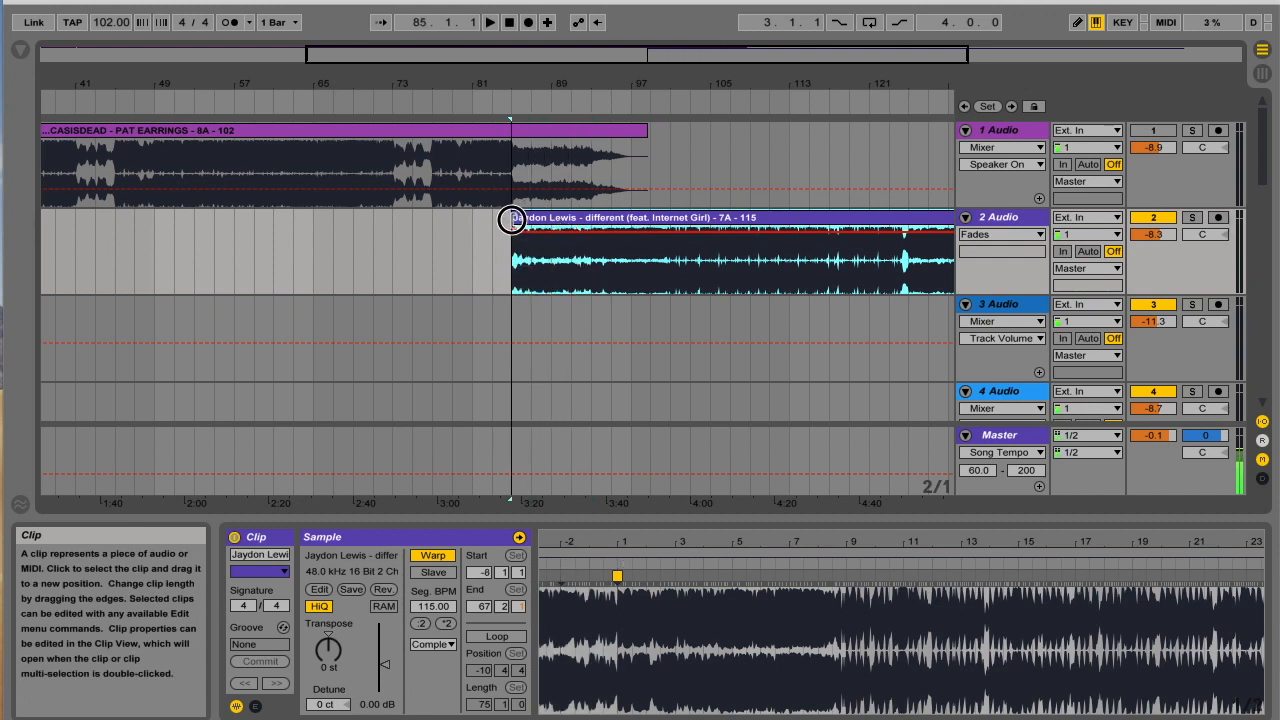
click(487, 107)
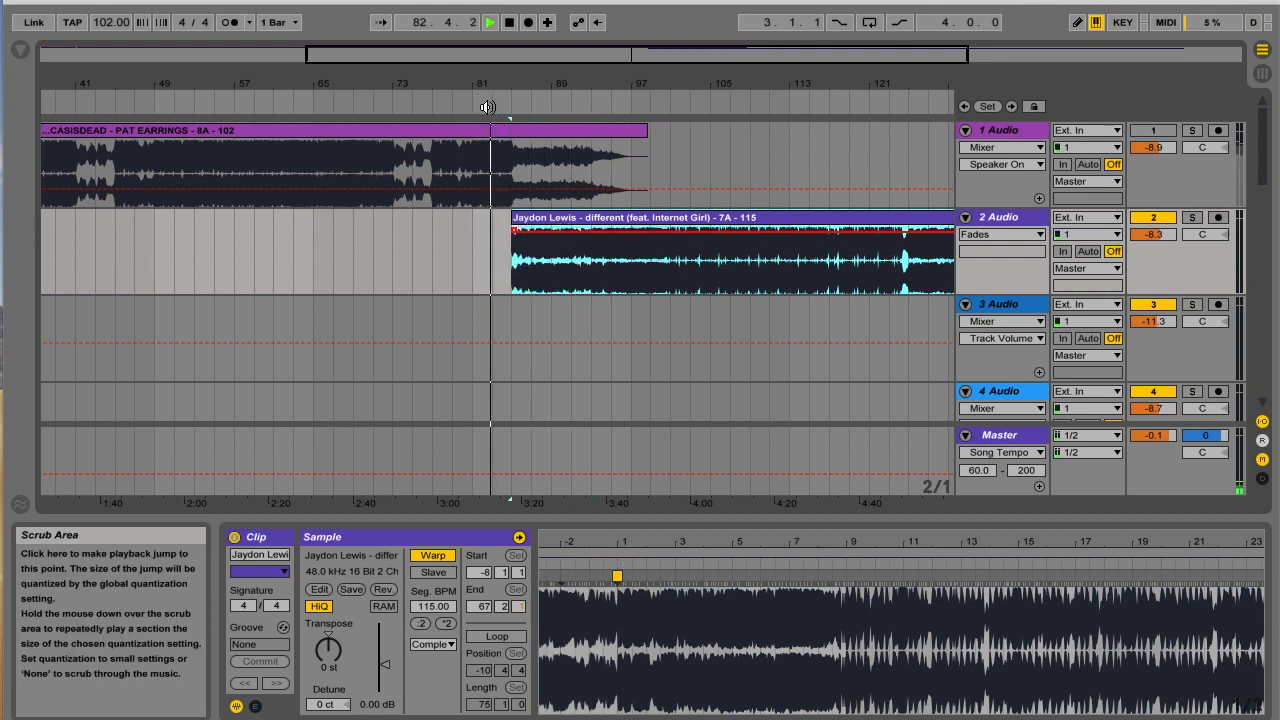
click(1153, 130)
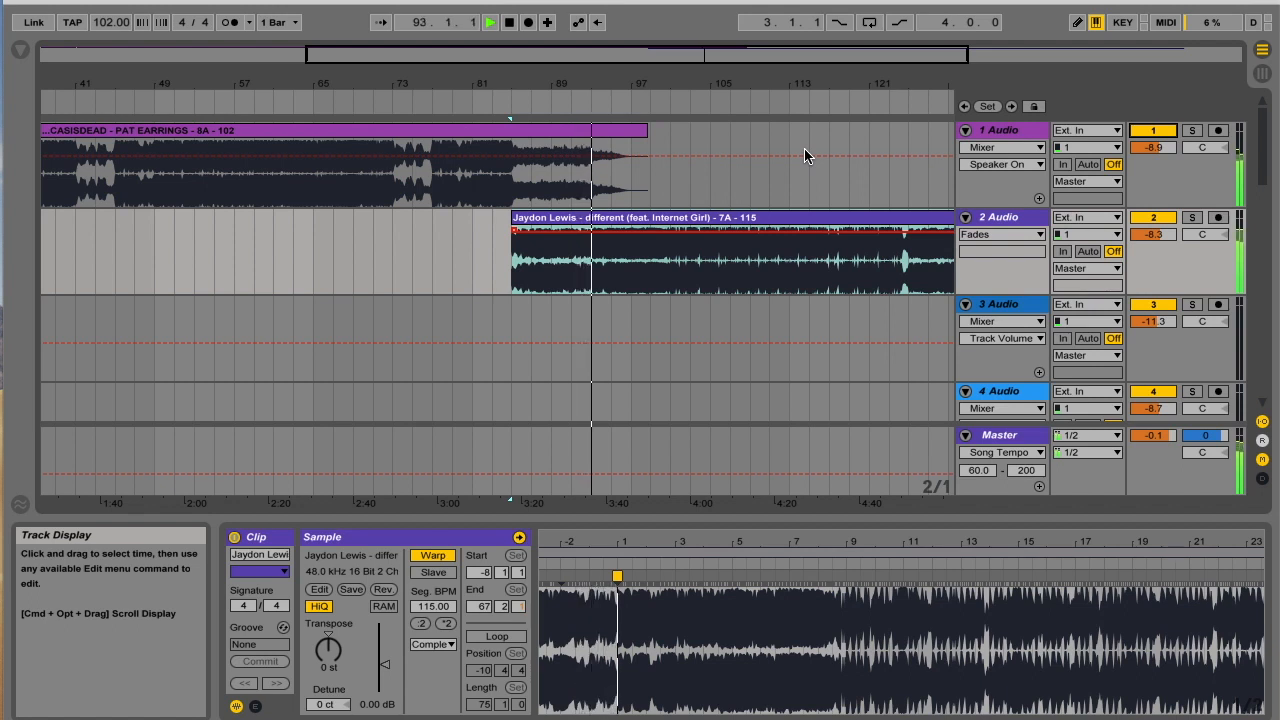
click(509, 22)
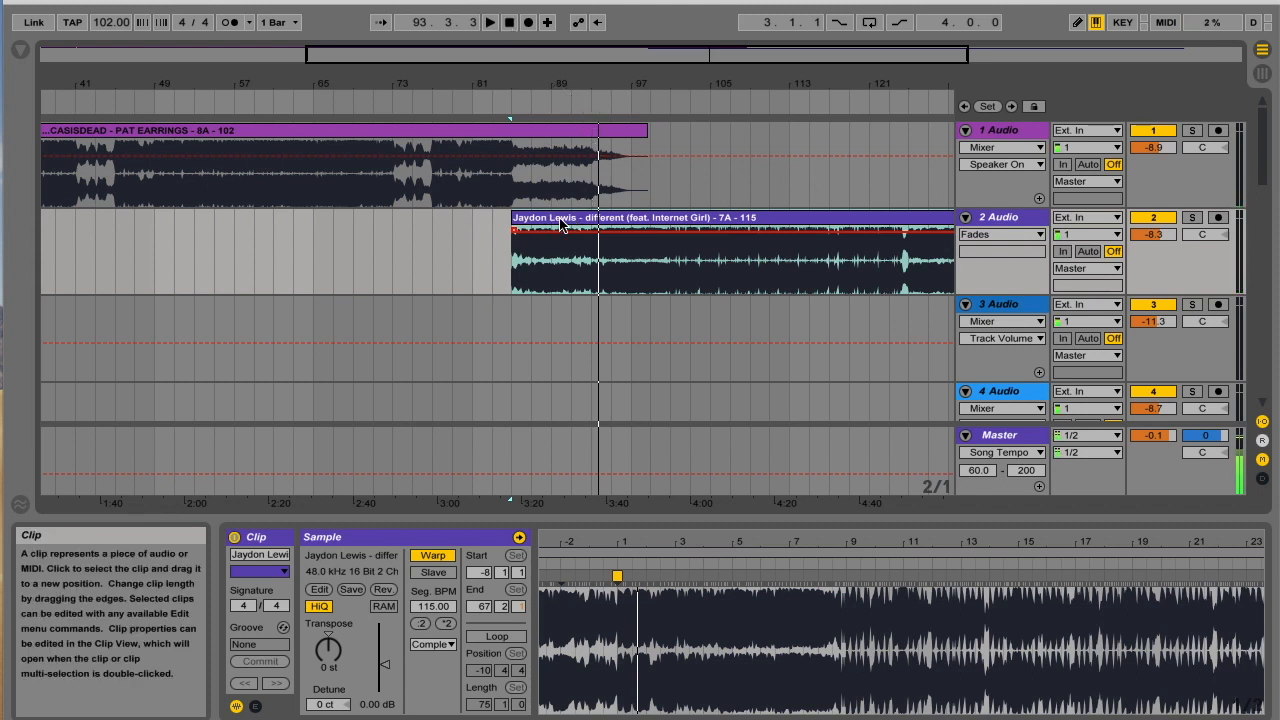
Move the Jaydon Lewis clip to start at bar 89 and briefly play its overlap with the CASISDEAD track
drag(560, 224, 590, 225)
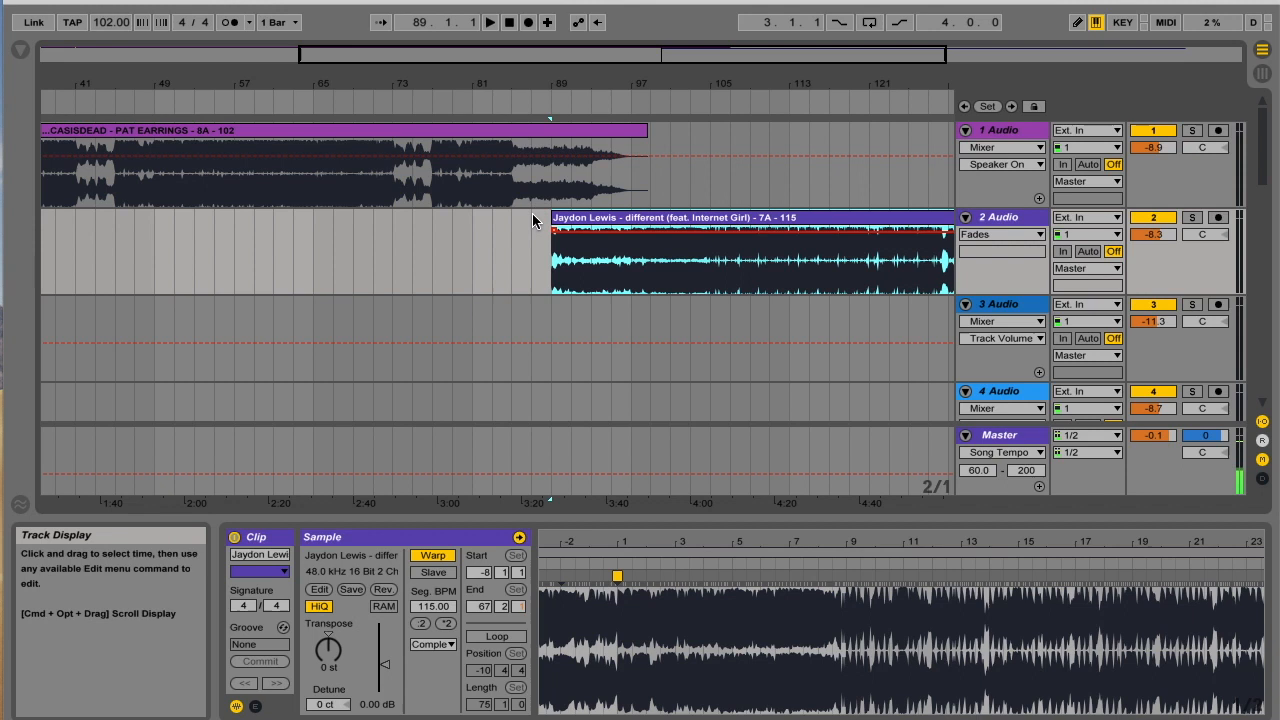
drag(619, 541, 650, 506)
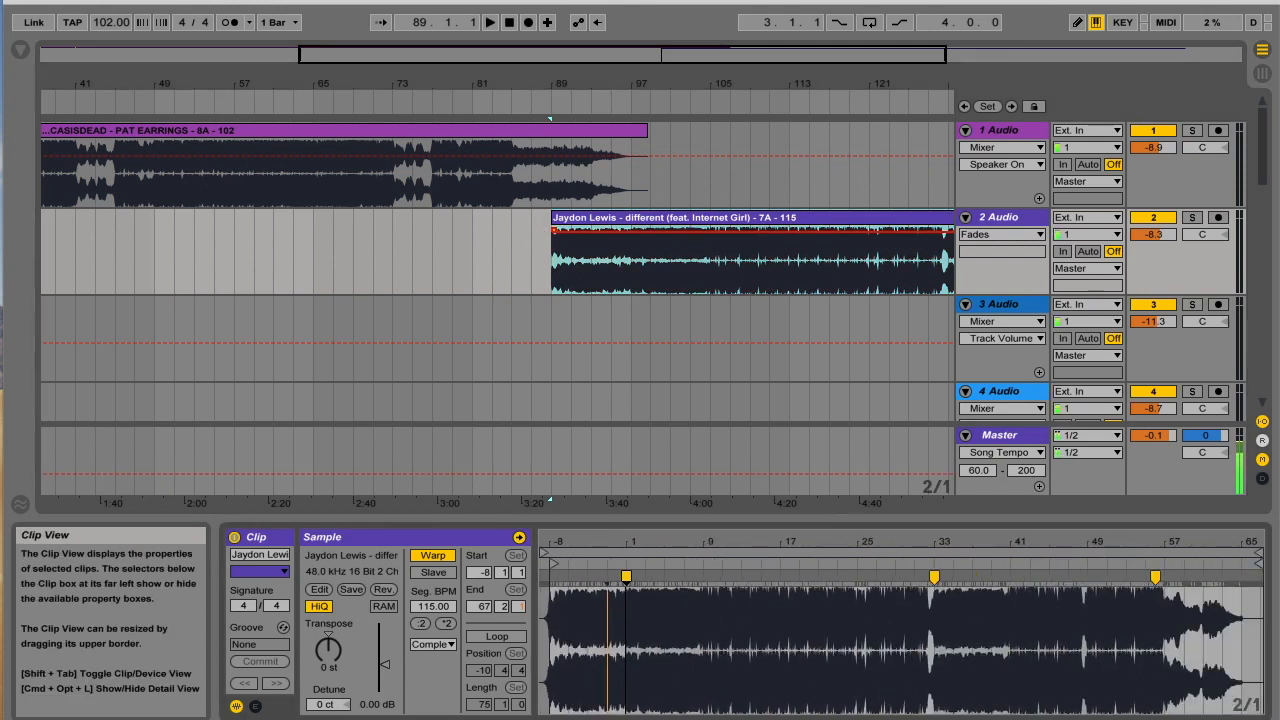
key(space)
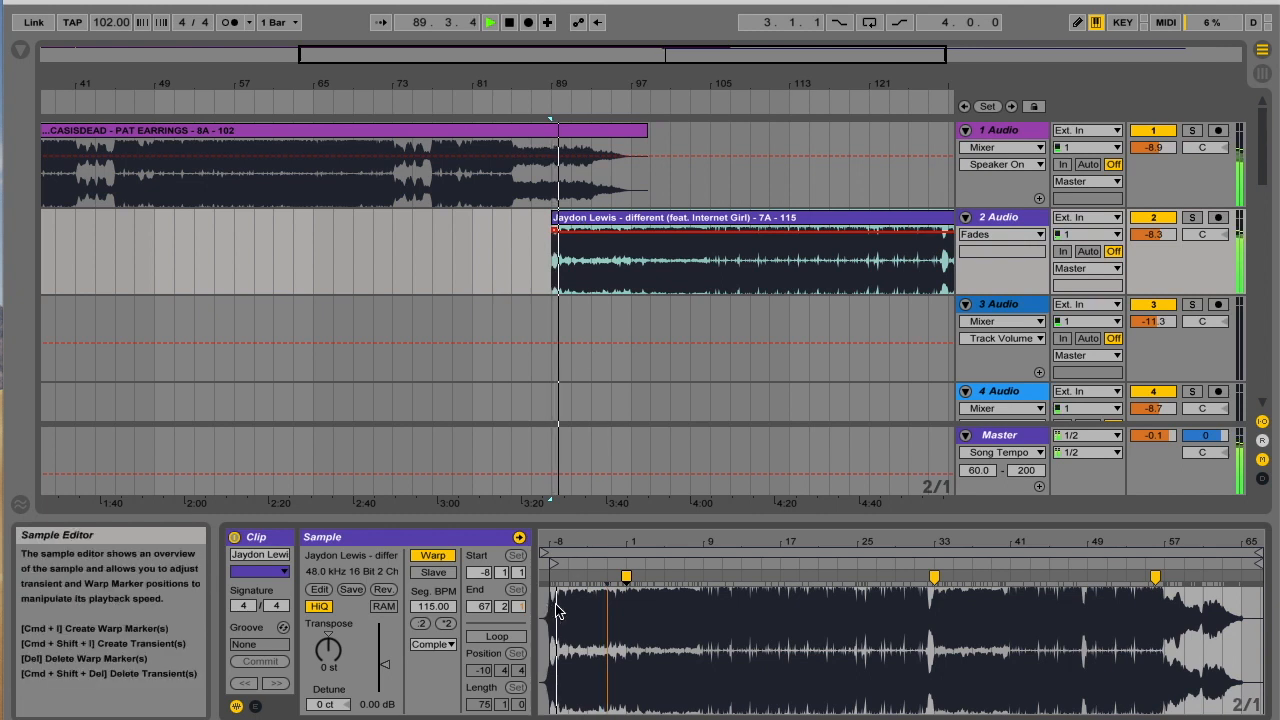
key(space)
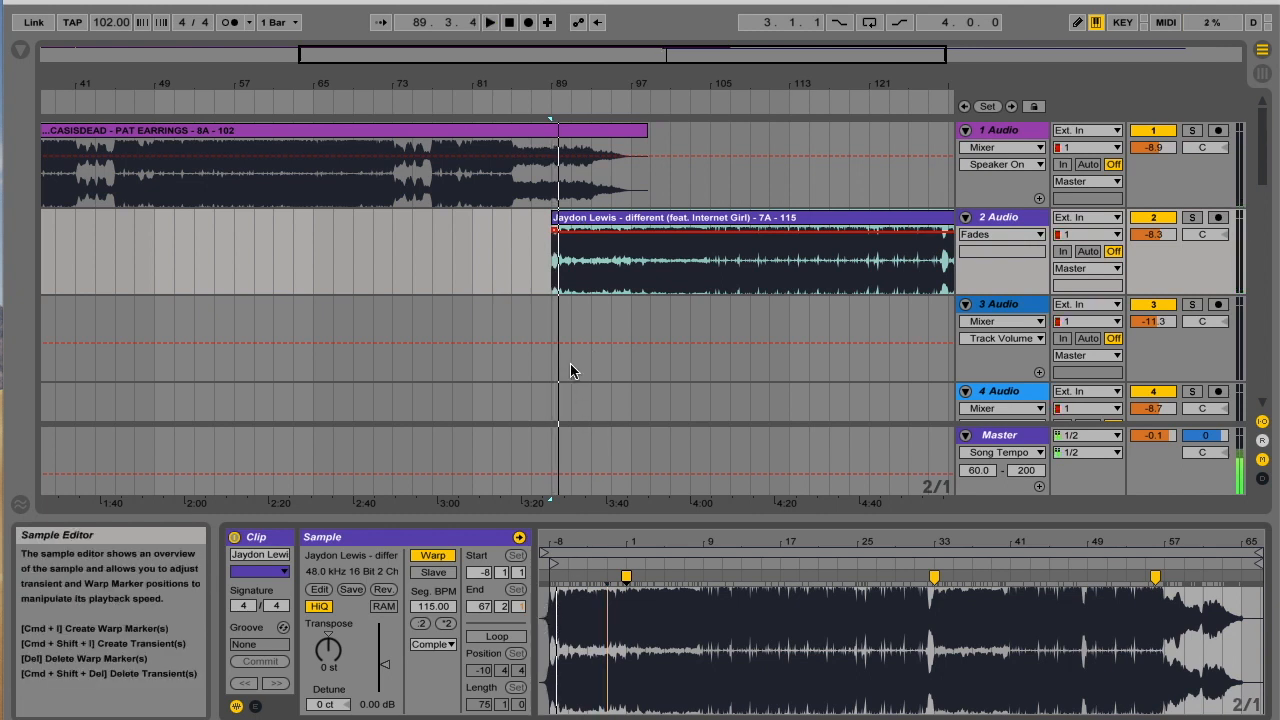
drag(556, 104, 556, 130)
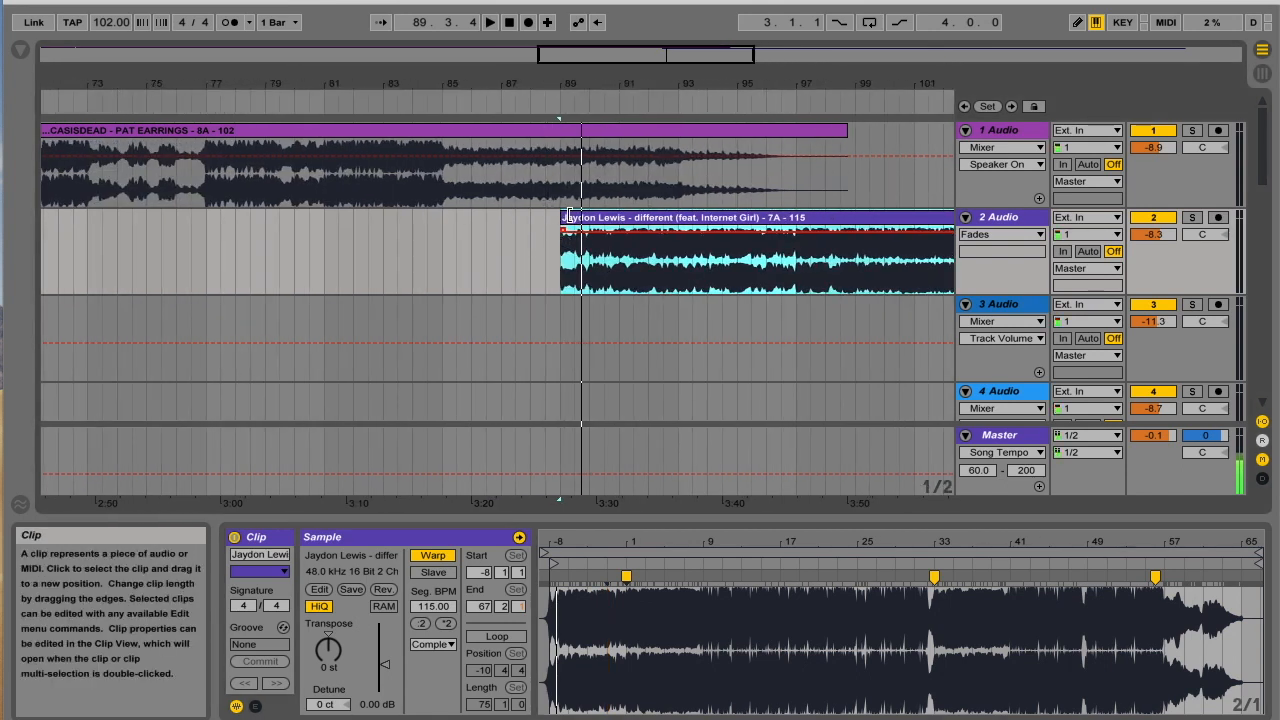
drag(563, 218, 530, 218)
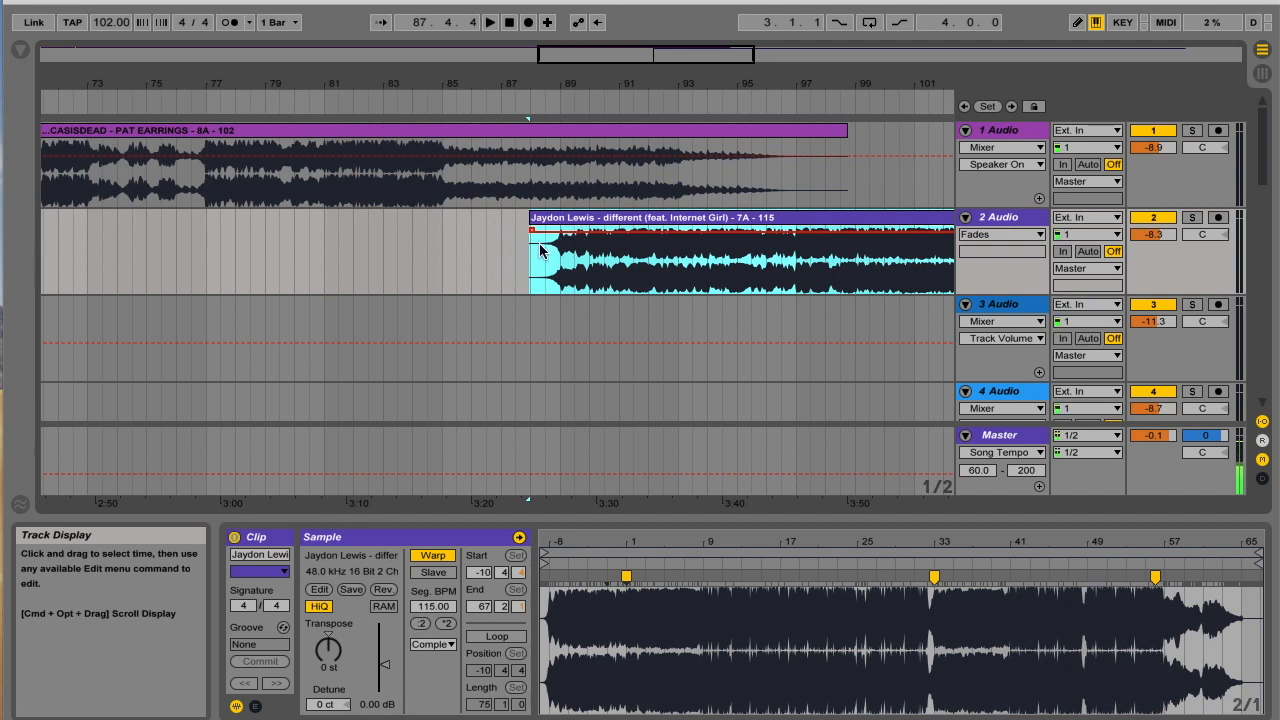
drag(534, 98, 588, 120)
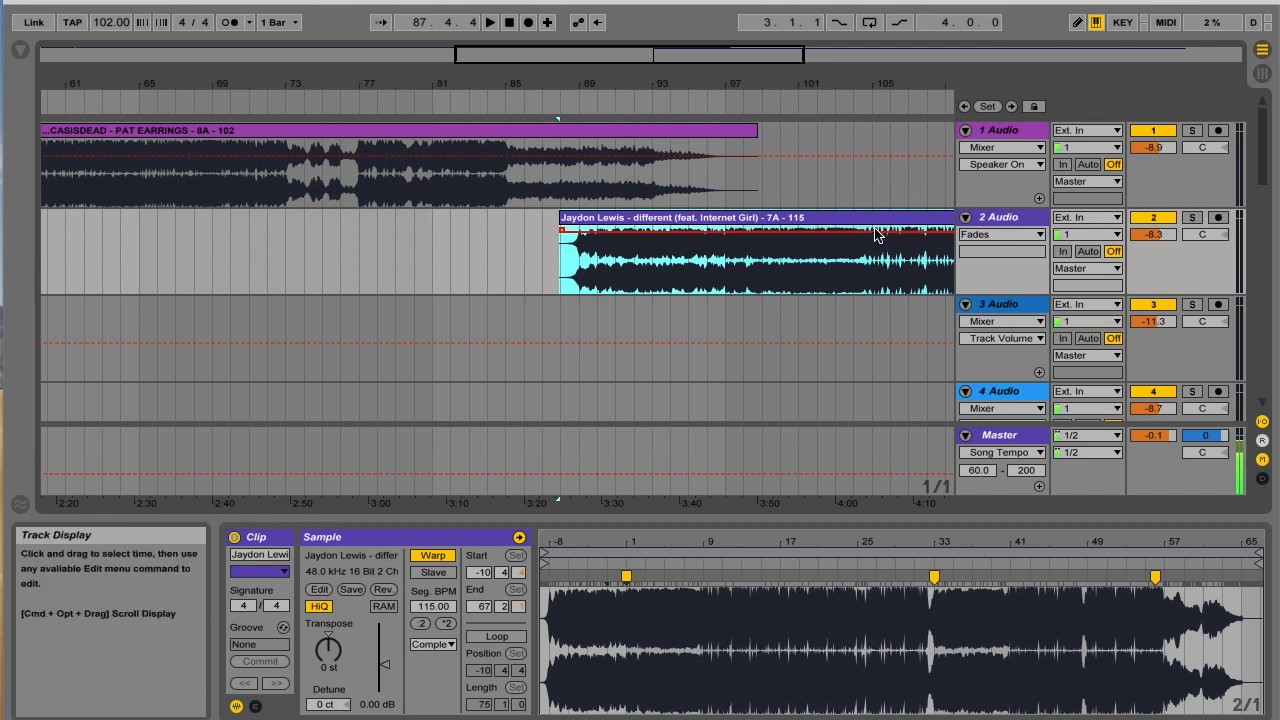
Add Song Tempo automation on the Master with breakpoints near bar 104 and at bar 85, raising the tempo to 114.39 BPM
click(871, 482)
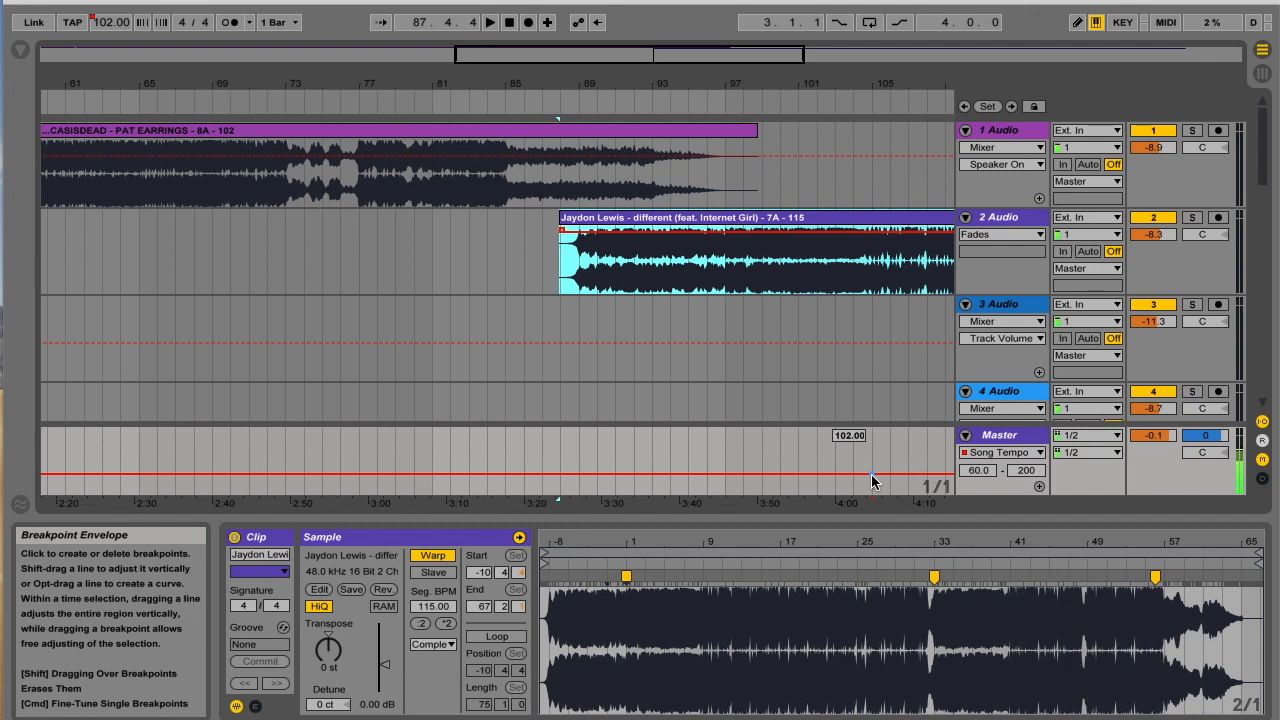
drag(871, 476, 871, 466)
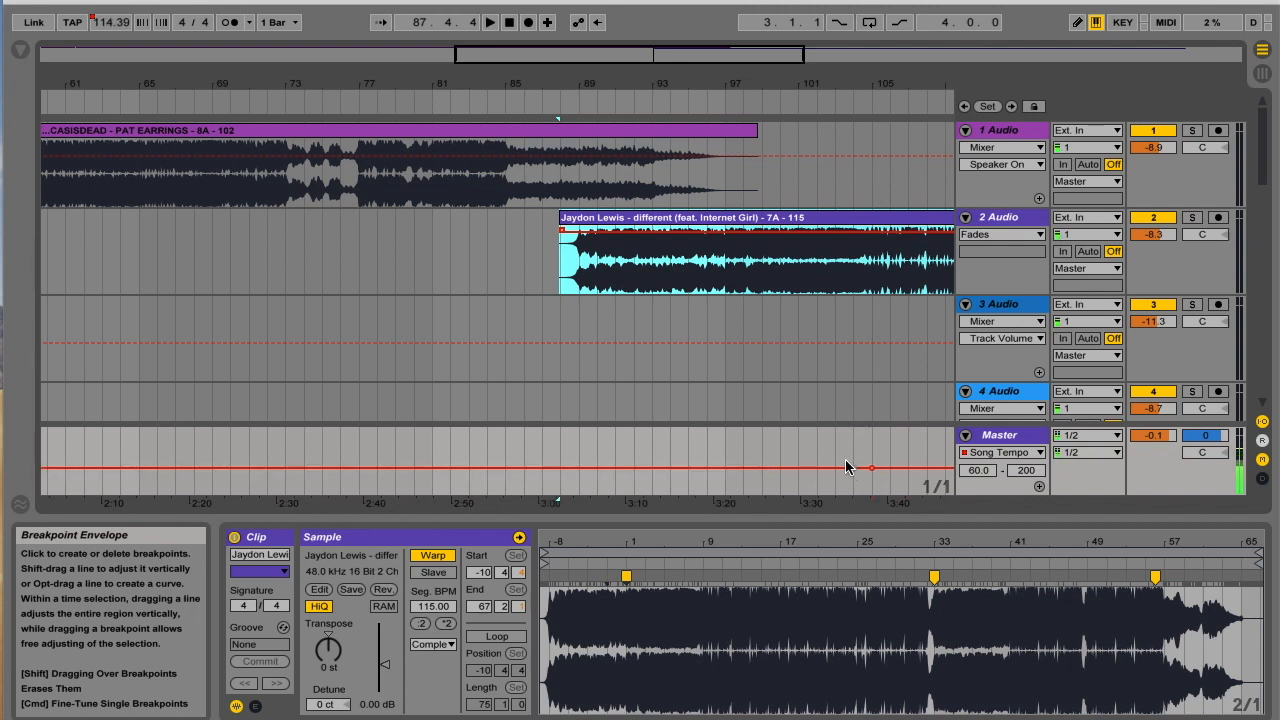
drag(655, 85, 652, 125)
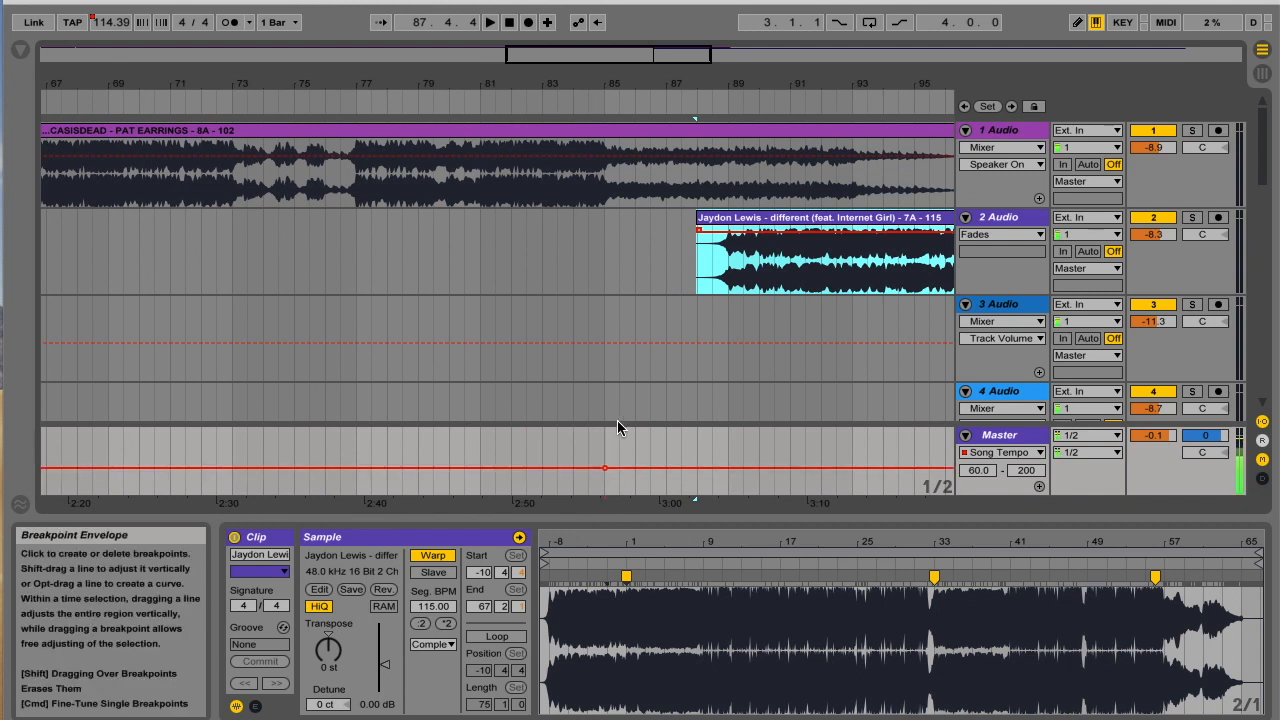
drag(727, 82, 582, 82)
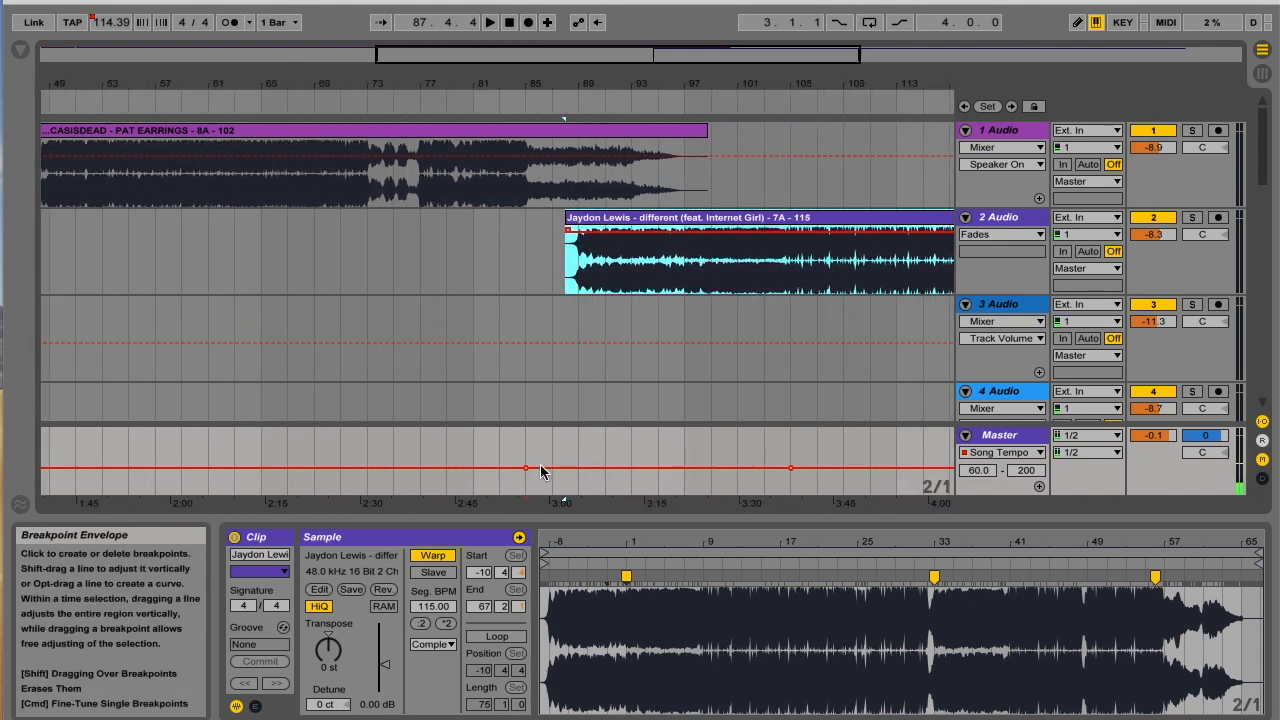
Enlarge the Master lane and lower the Song Tempo breakpoint at bar 85 to 104.09 BPM
mouse_move(526, 467)
drag(526, 467, 526, 472)
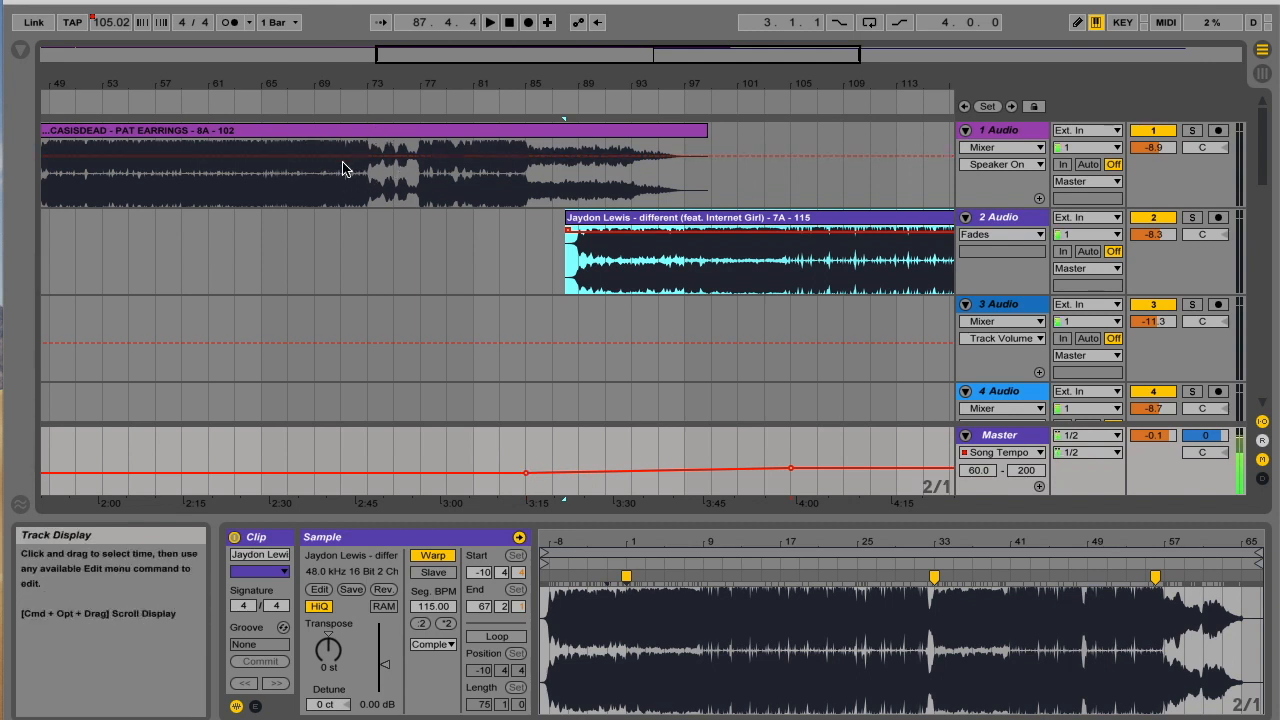
mouse_move(524, 473)
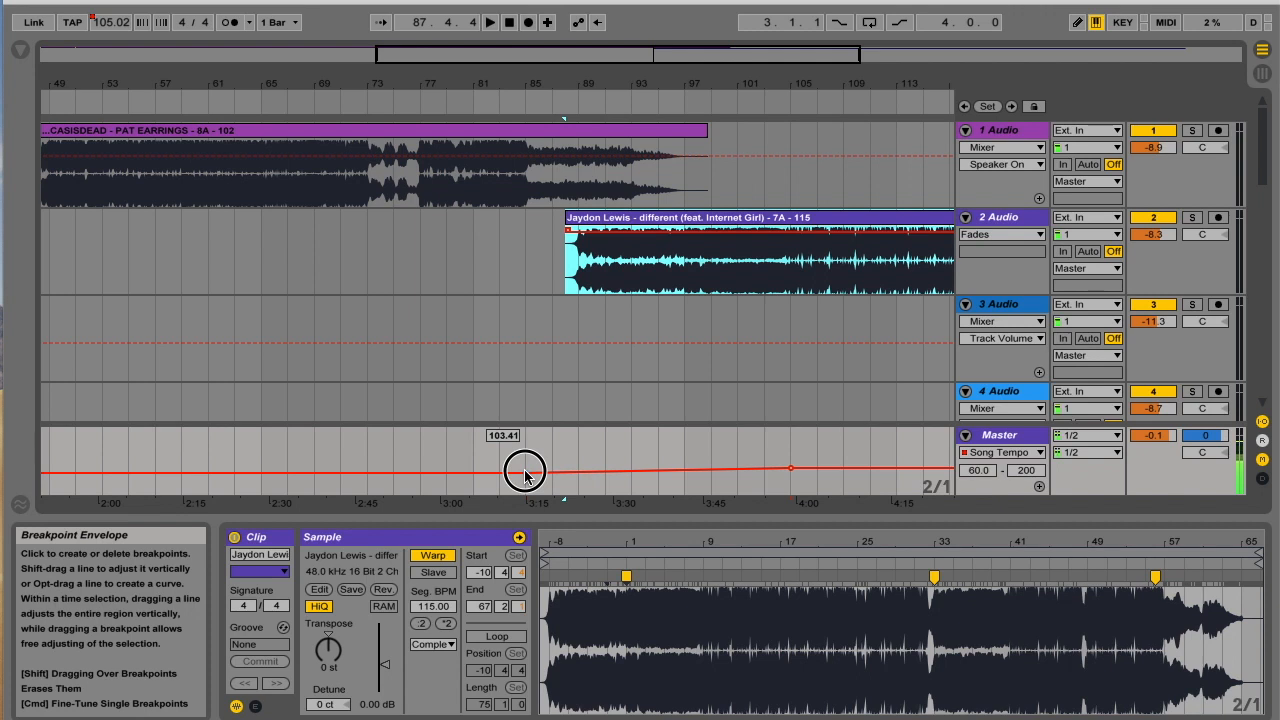
drag(524, 473, 526, 471)
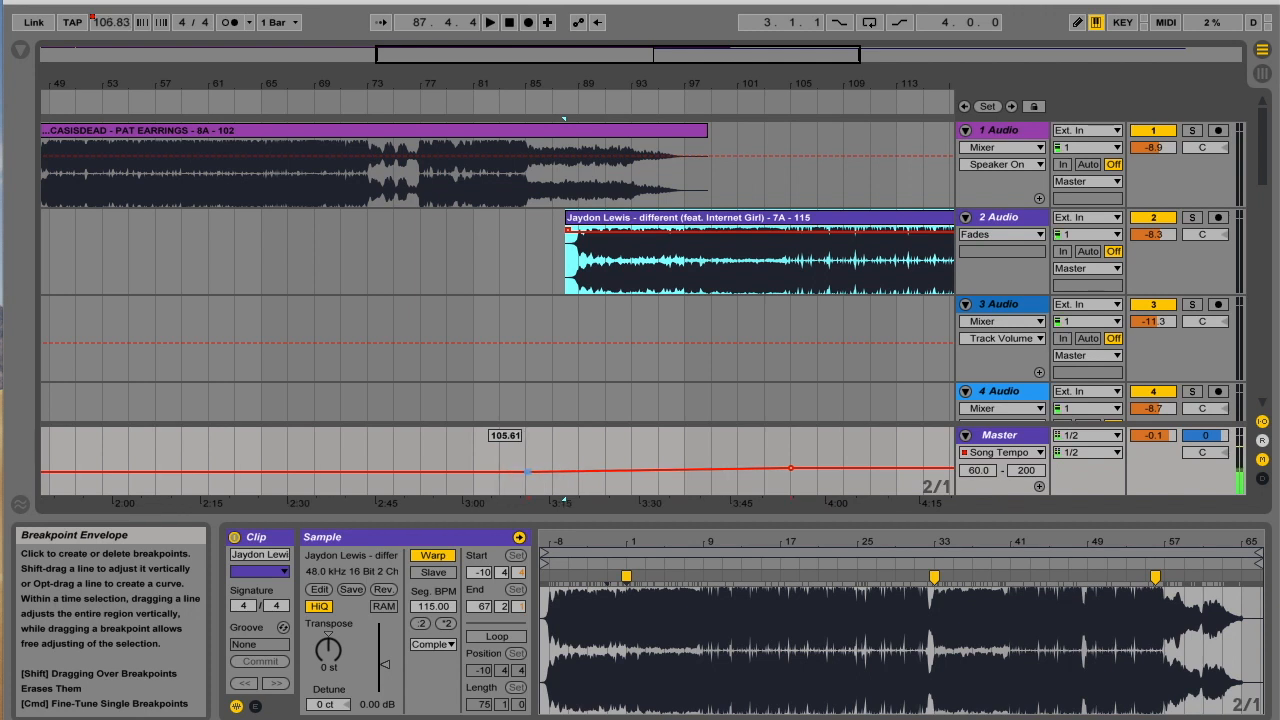
drag(990, 425, 987, 292)
mouse_move(529, 424)
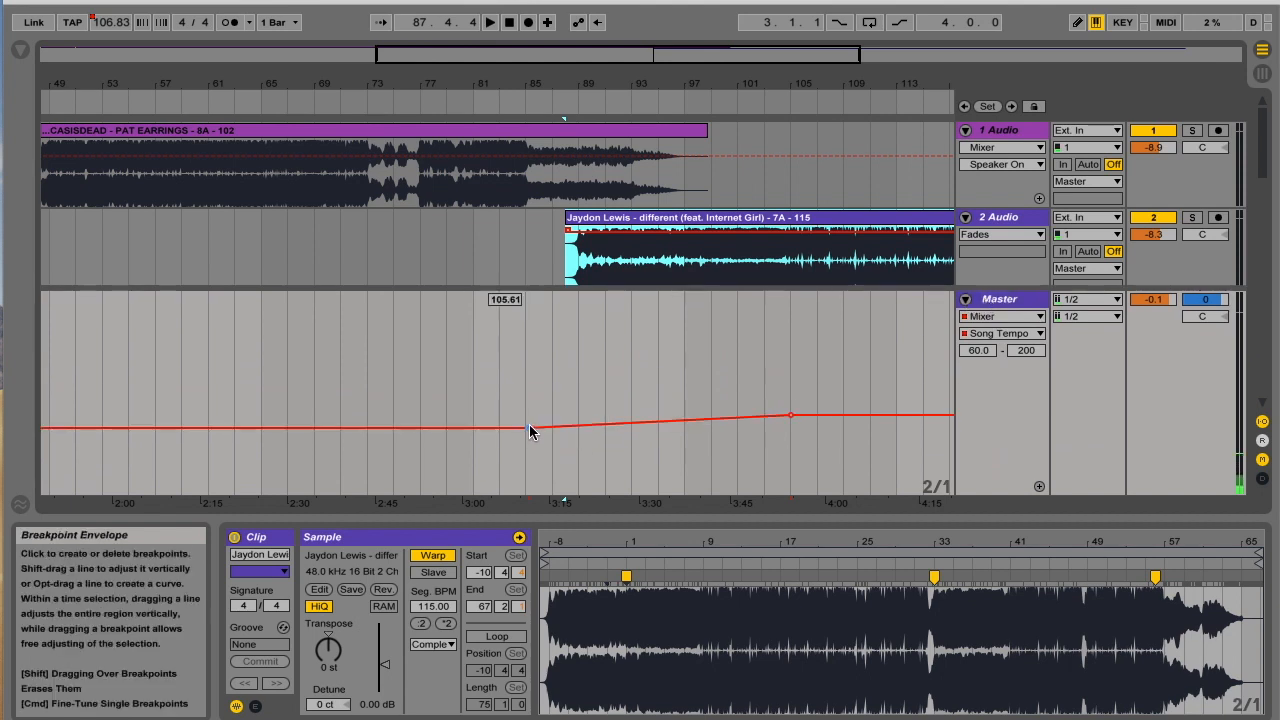
drag(529, 428, 527, 430)
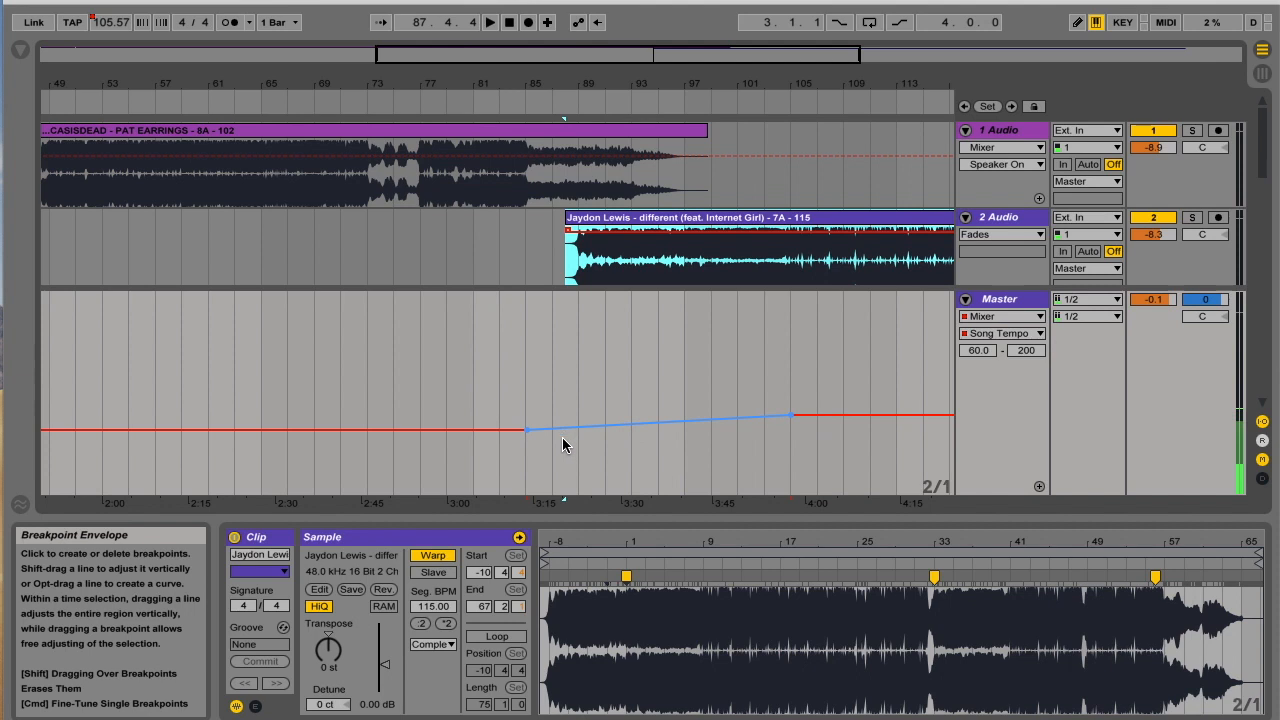
Play the transition from around bar 81 to bar 107 while lowering the tempo breakpoint near bar 104 to 113.20 BPM
click(466, 101)
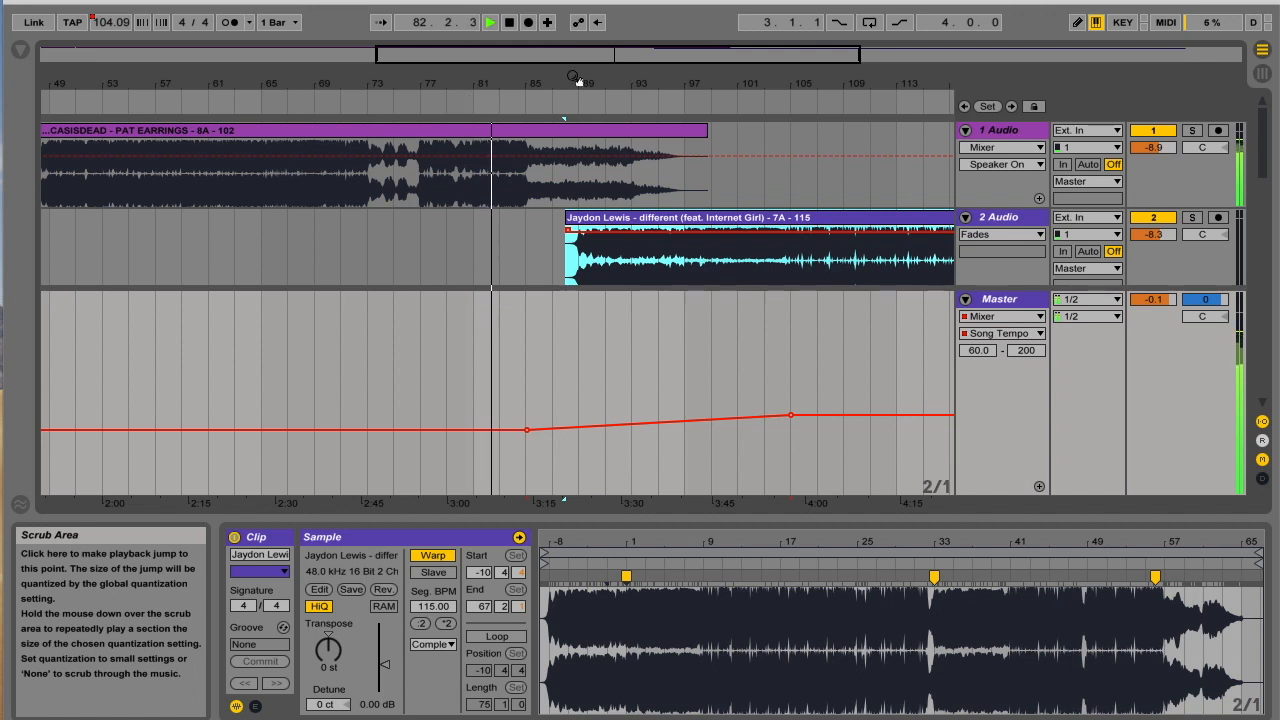
drag(594, 77, 528, 62)
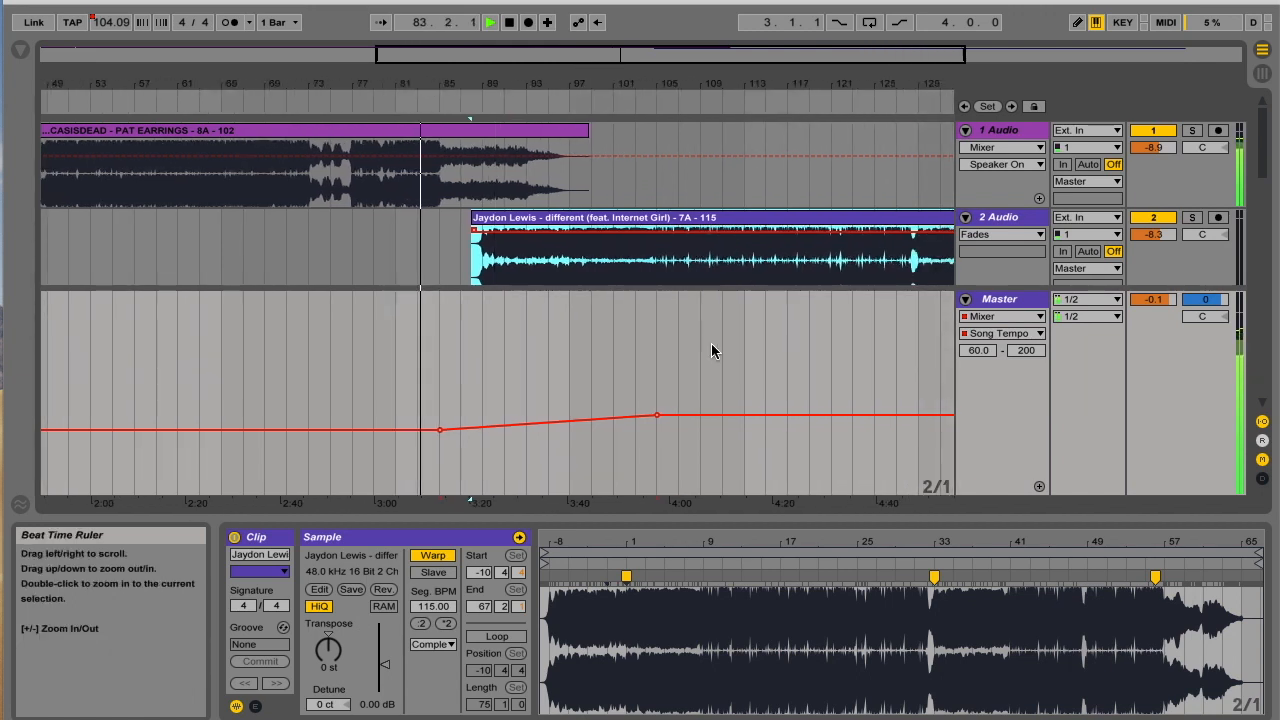
click(655, 416)
drag(655, 416, 655, 418)
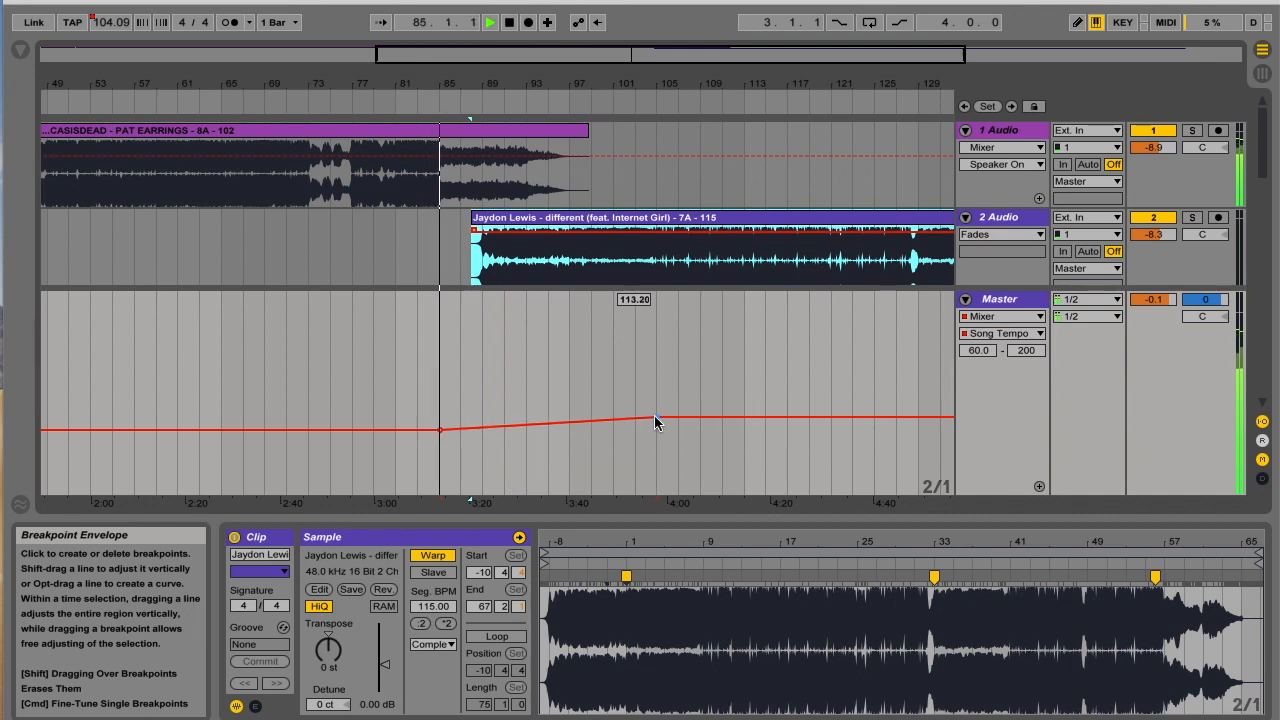
click(993, 299)
key(ctrl+t)
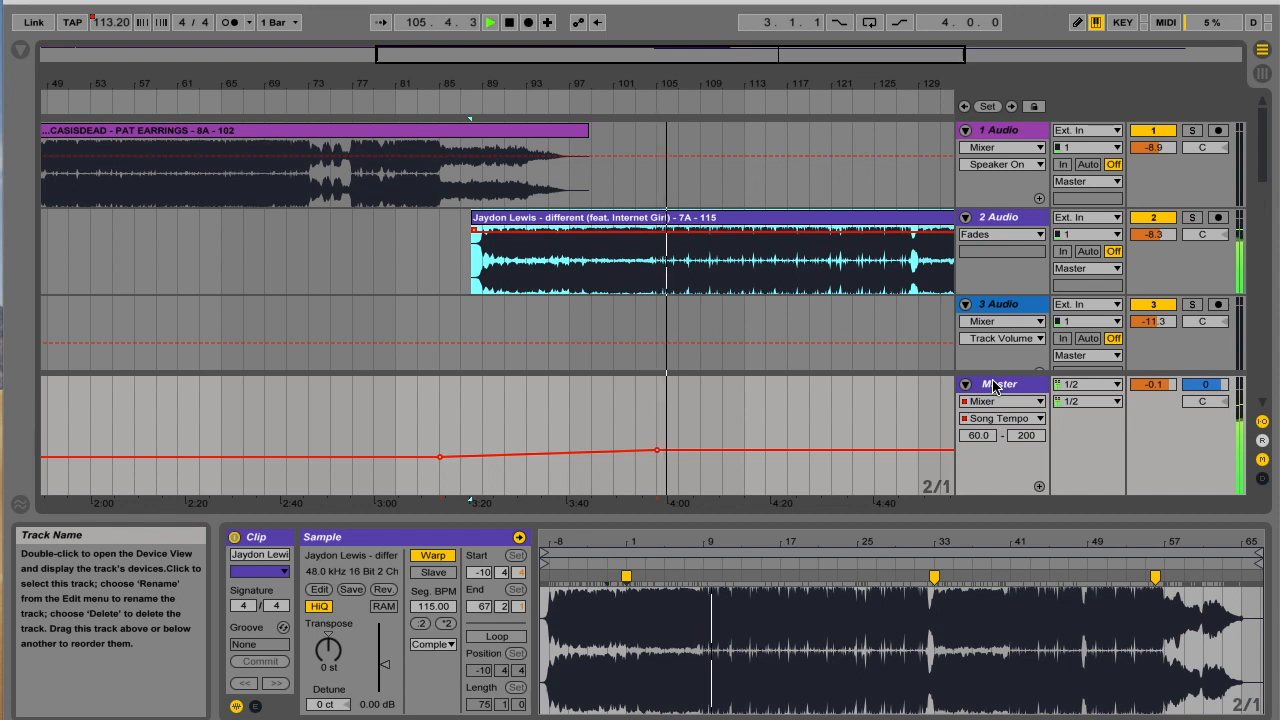
click(508, 26)
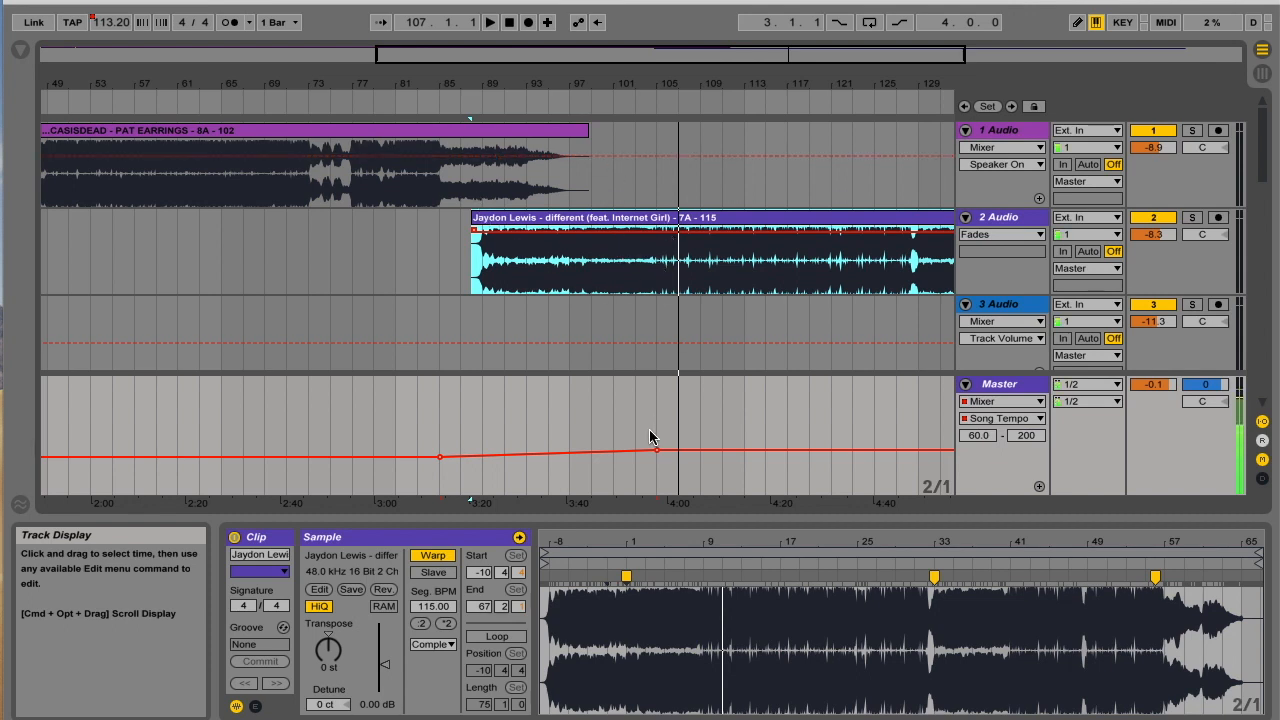
Enlarge the Master lane for finer control and set the tempo breakpoint near bar 104 to 112.07 BPM
drag(657, 455, 657, 451)
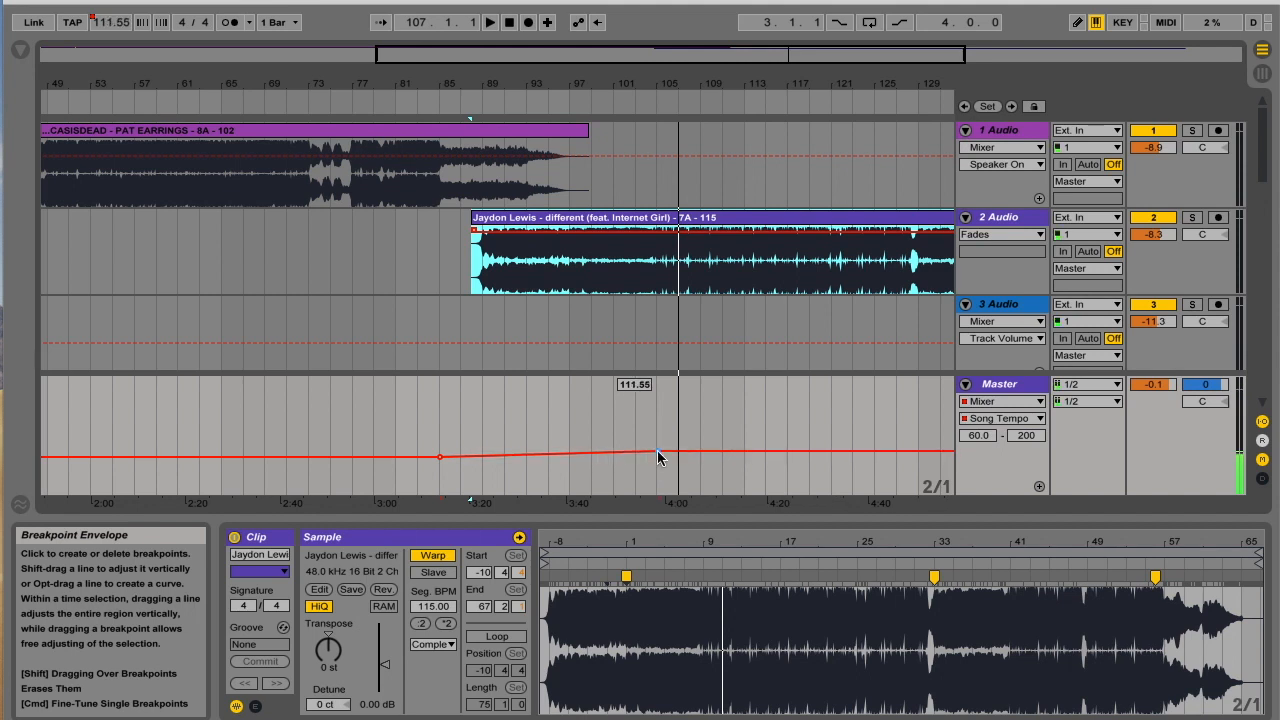
click(1001, 363)
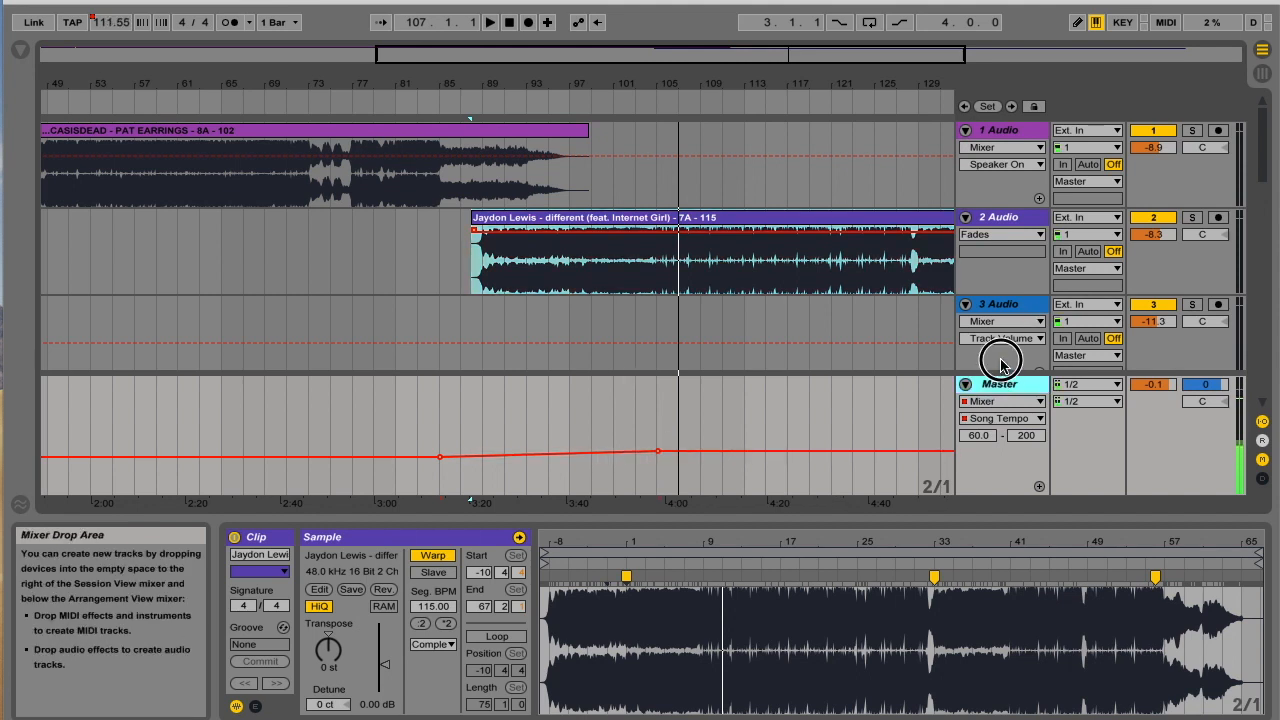
drag(1001, 363, 1003, 314)
drag(657, 432, 657, 431)
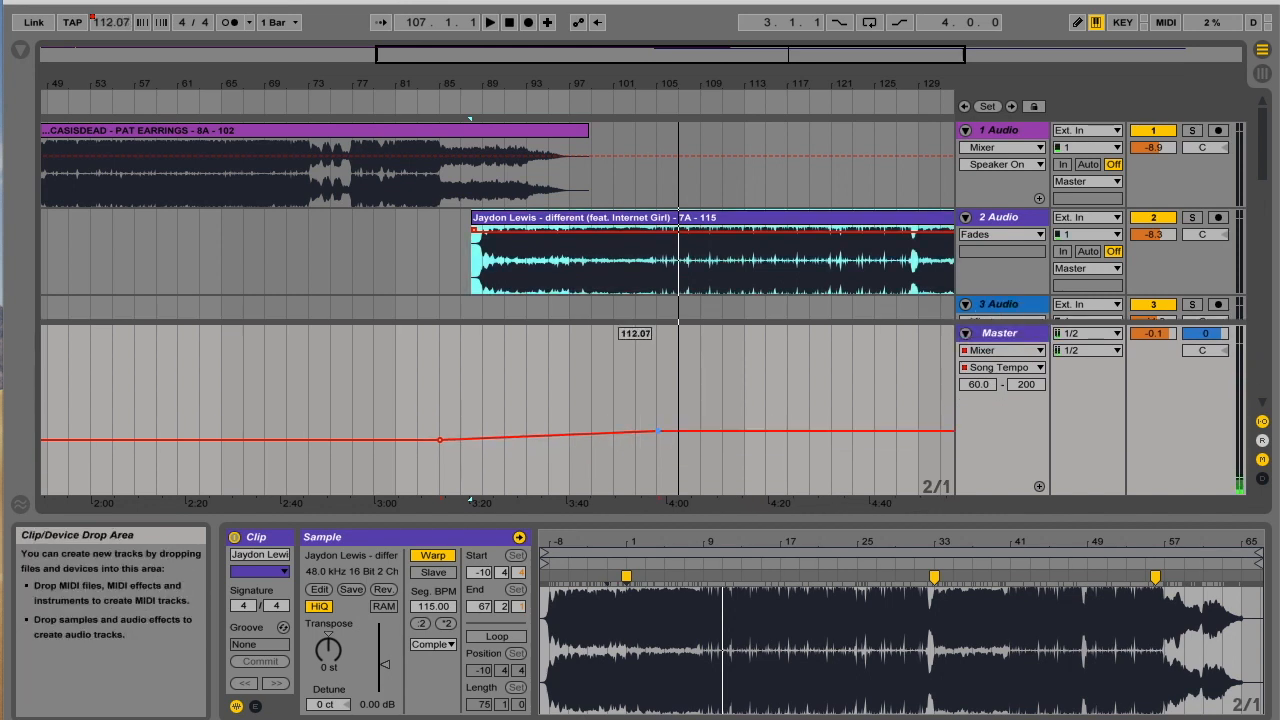
Start the tempo ramp near bar 79 by replacing the bar 85 breakpoint, and audition the result up to bar 87
click(378, 441)
click(440, 440)
click(402, 98)
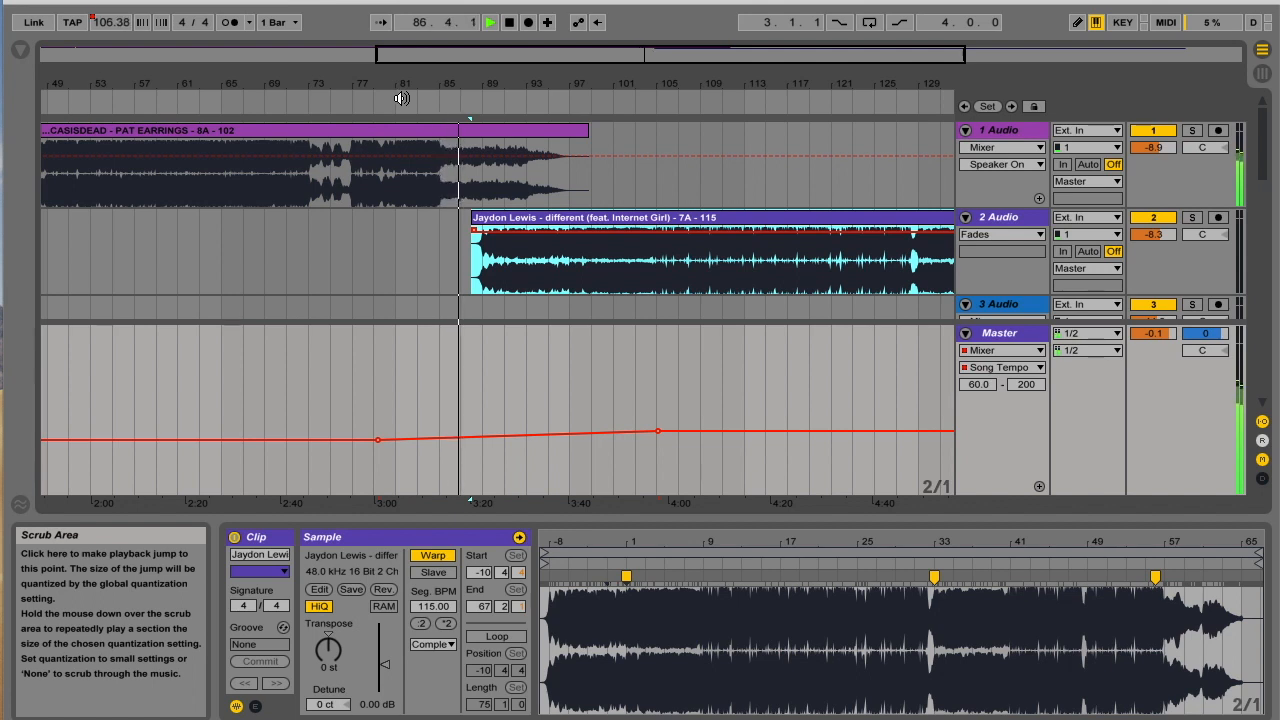
click(508, 26)
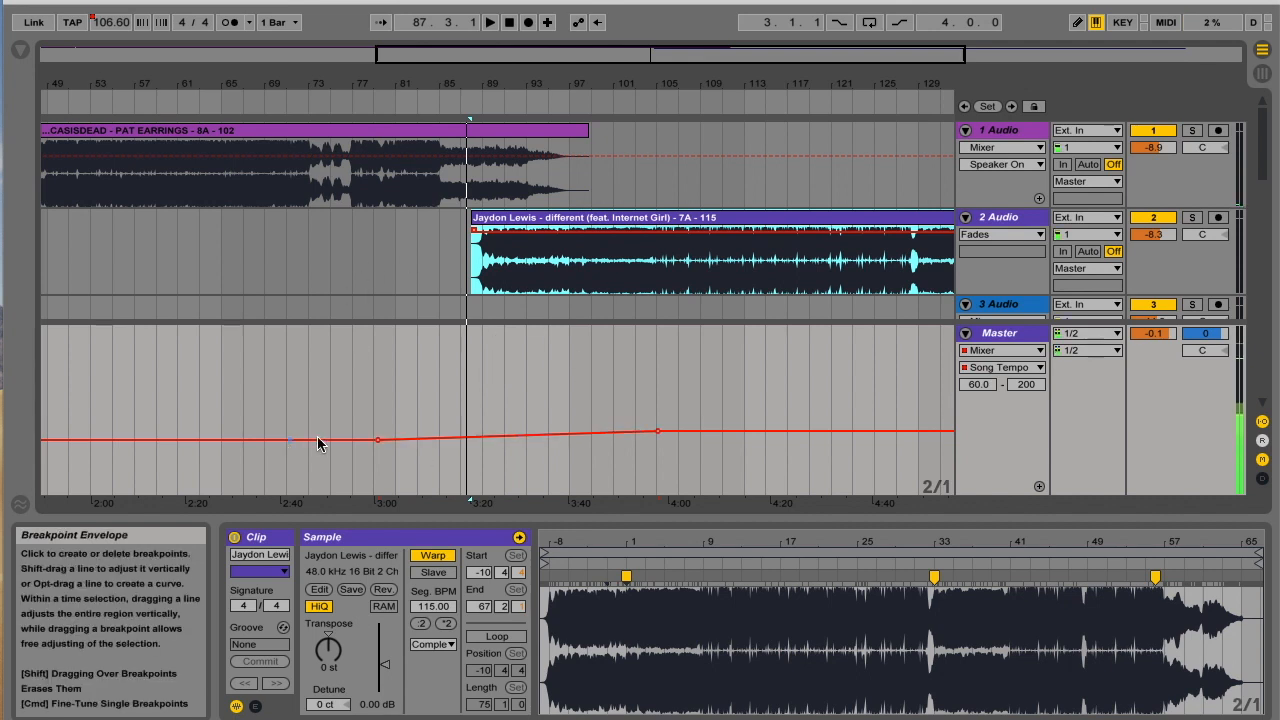
Bring DRAMA - Hold On - 7B - 115 from Mixed In Key onto 4 Audio at bar 156, overlapping the Jaydon Lewis ending
mouse_move(656, 432)
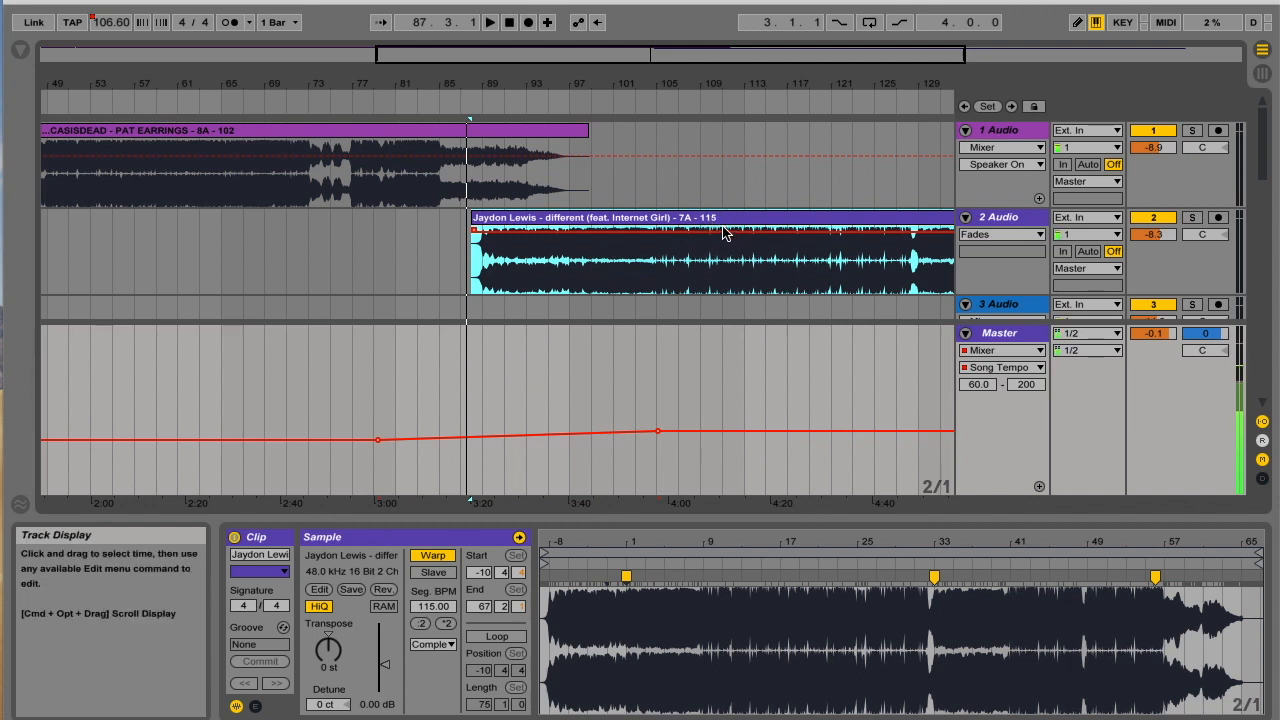
drag(703, 78, 535, 74)
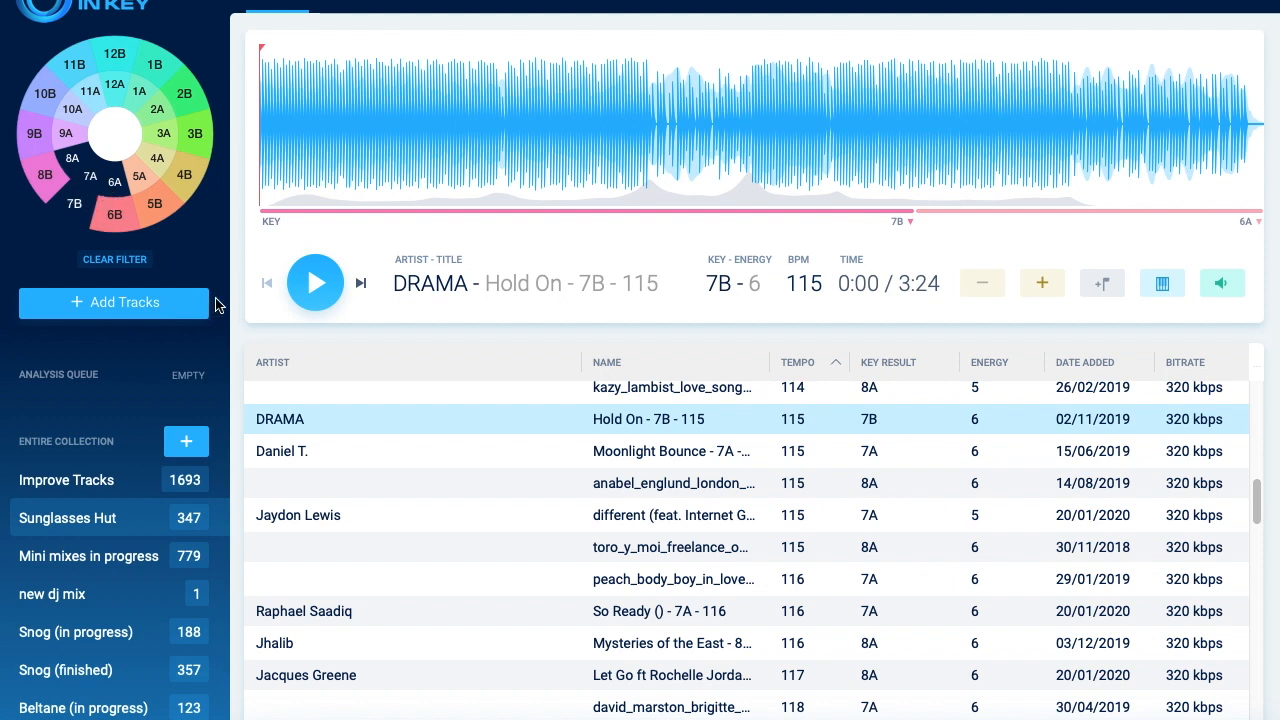
scroll(645, 499, up, 1)
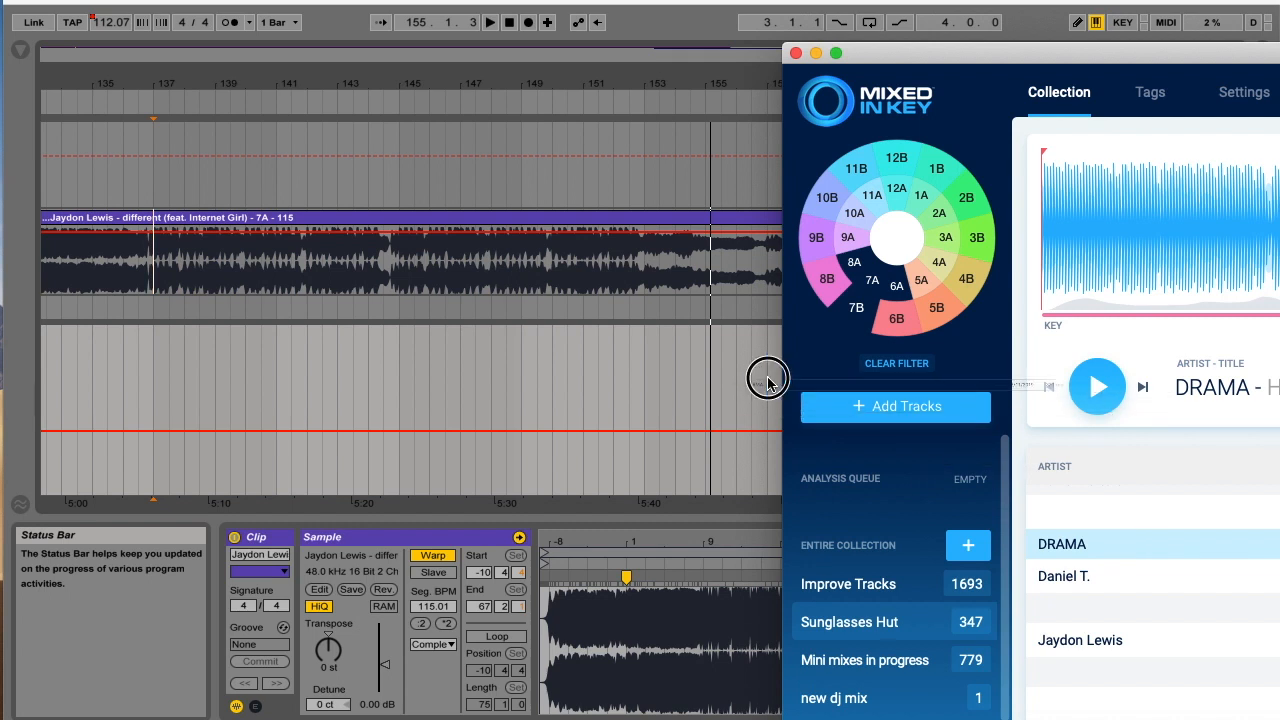
drag(768, 380, 738, 311)
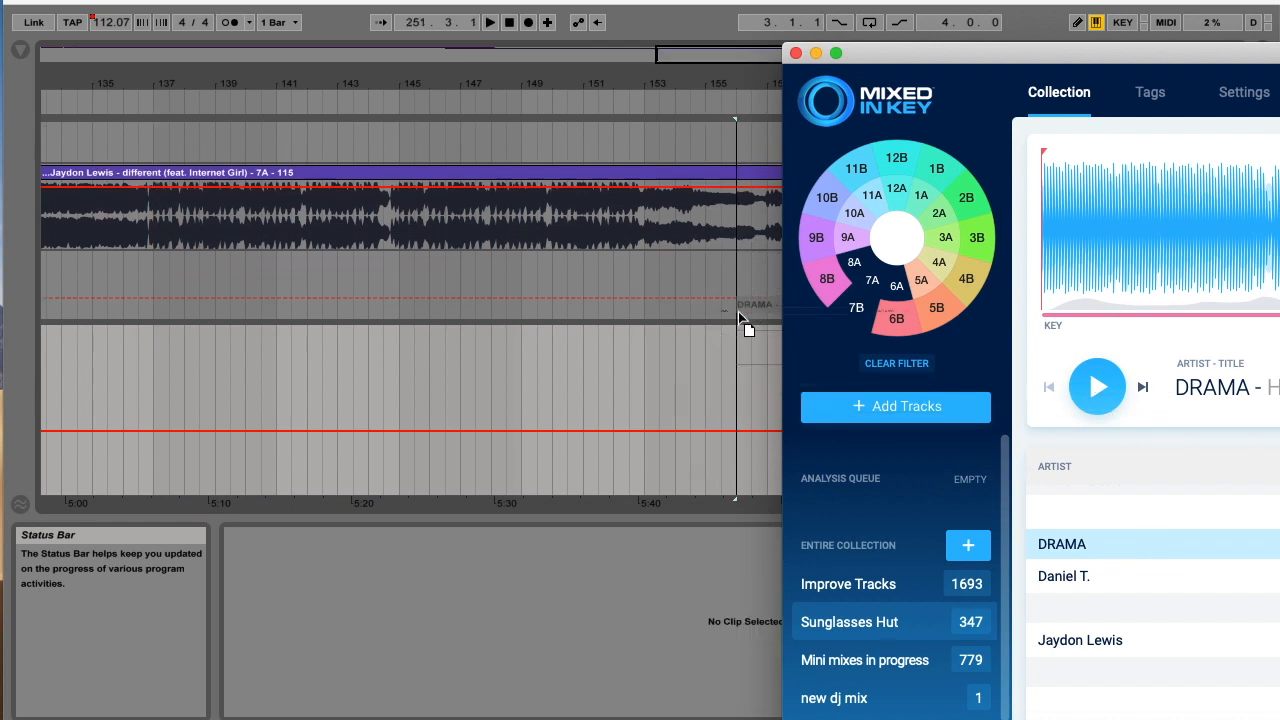
click(697, 83)
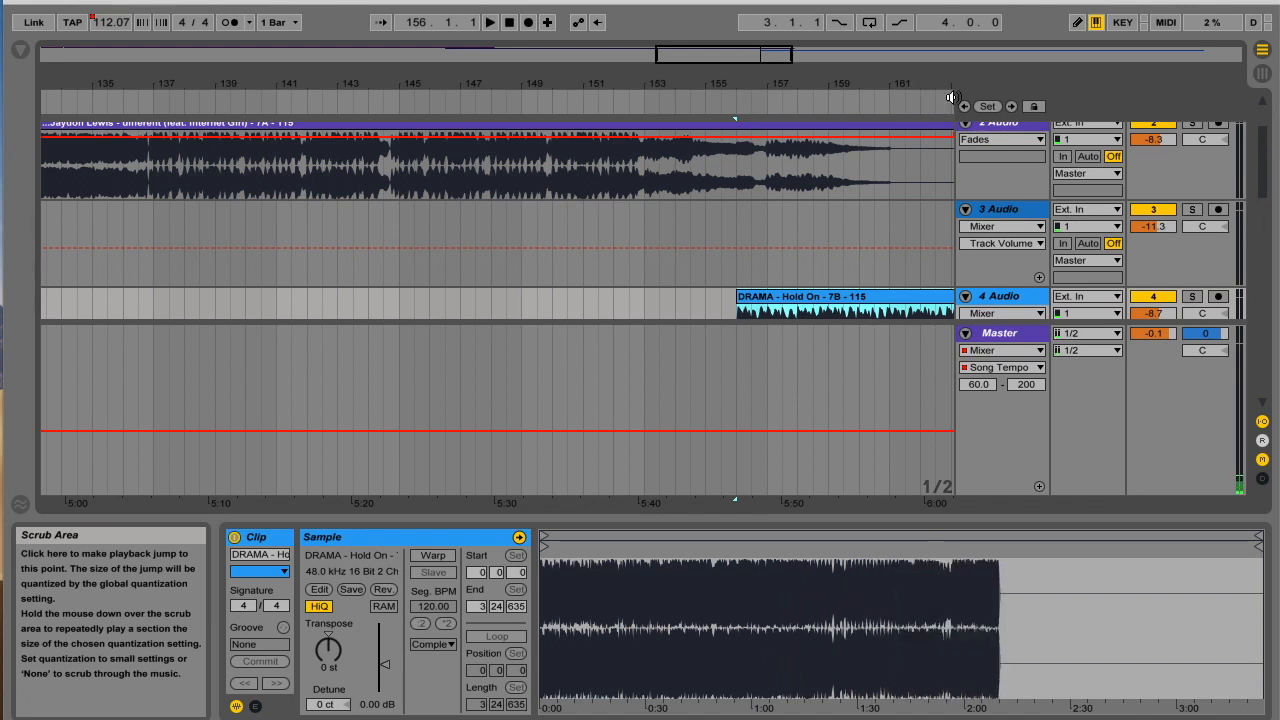
drag(868, 76, 686, 72)
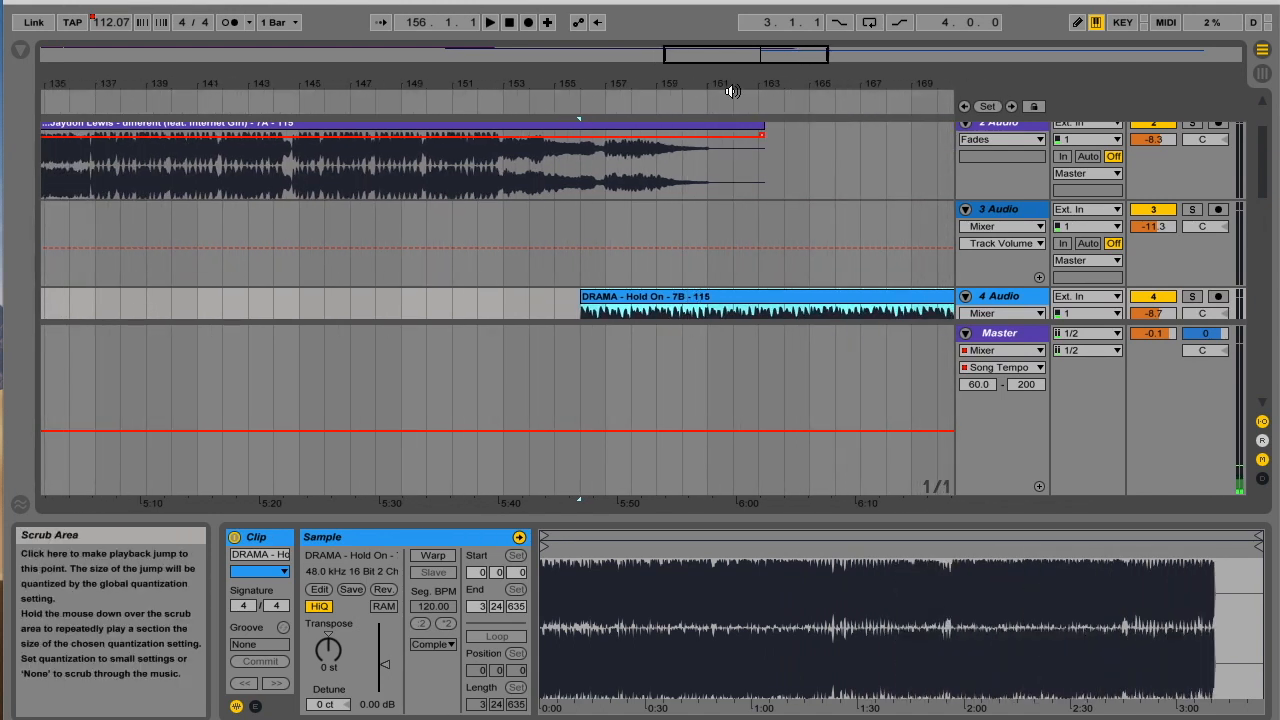
drag(1000, 326, 1000, 382)
drag(532, 76, 600, 78)
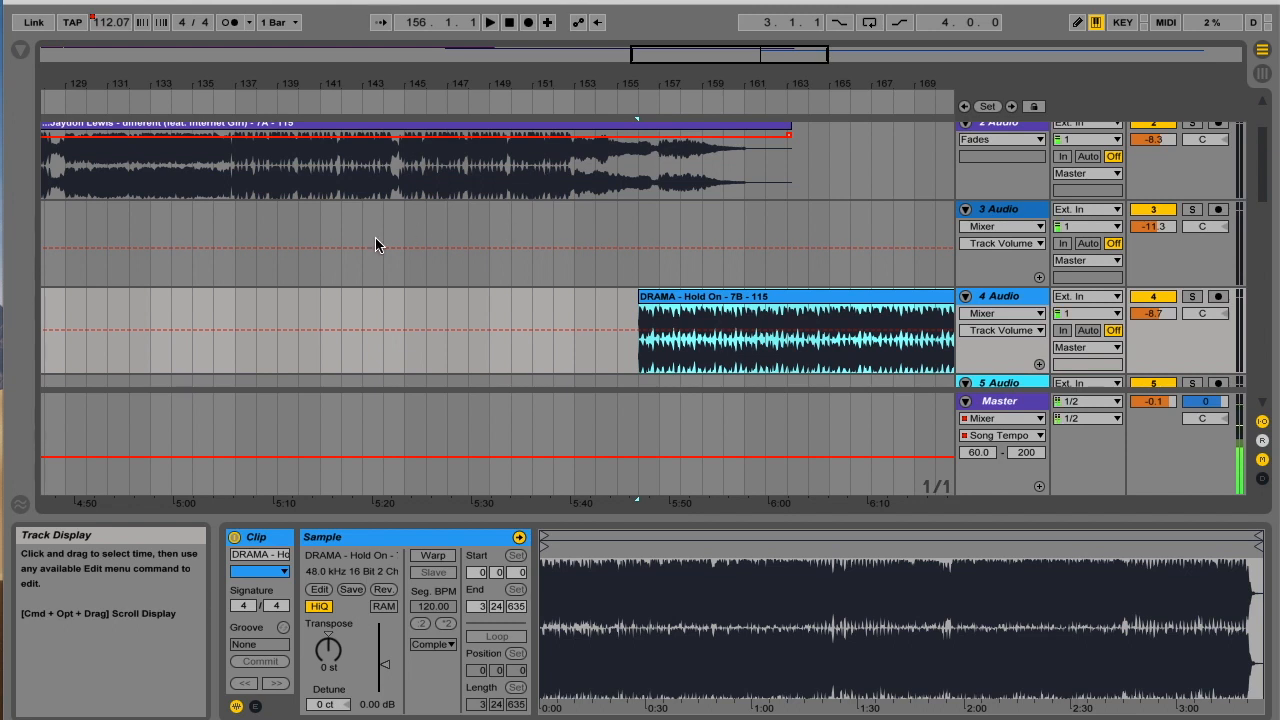
drag(418, 86, 415, 97)
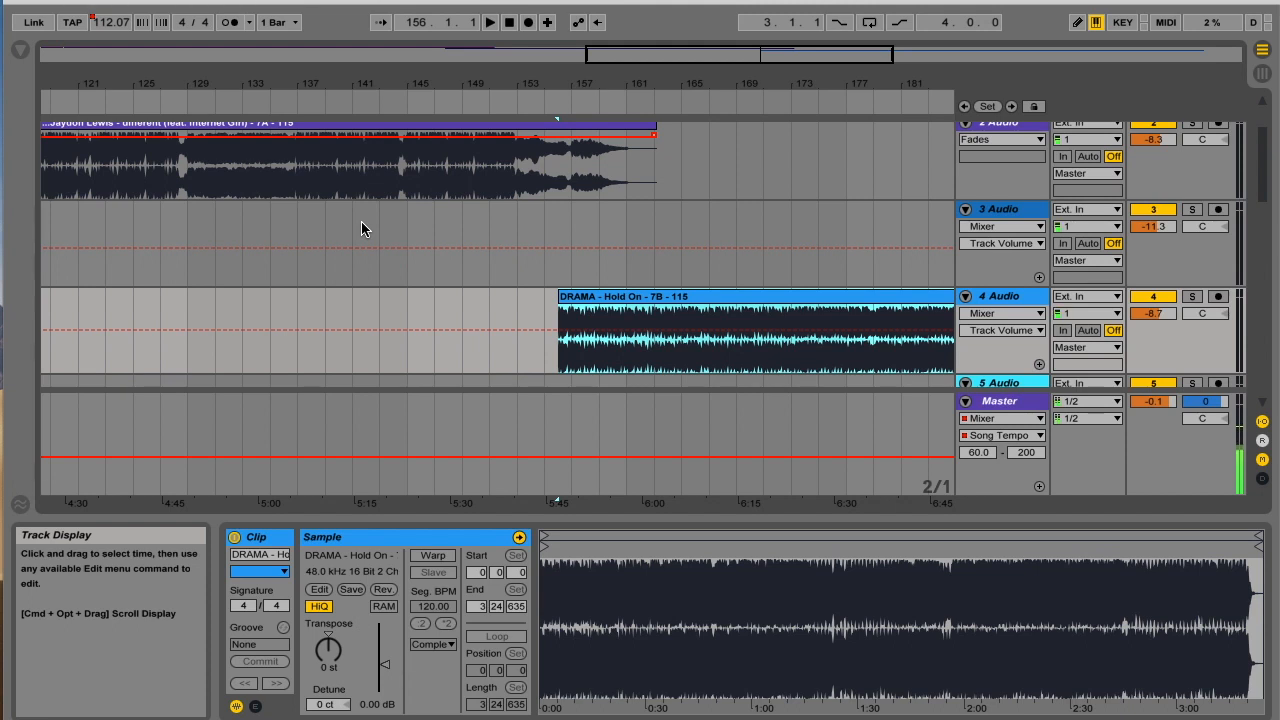
scroll(361, 228, up, 1)
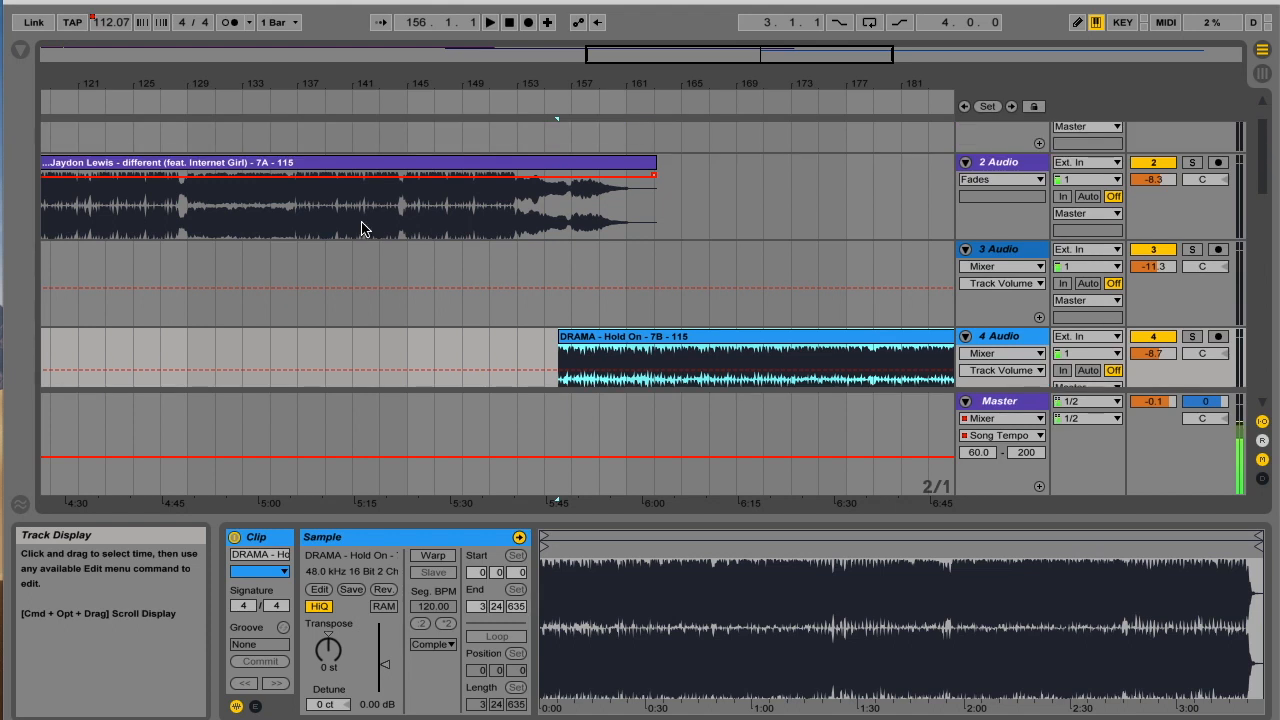
key(super+a)
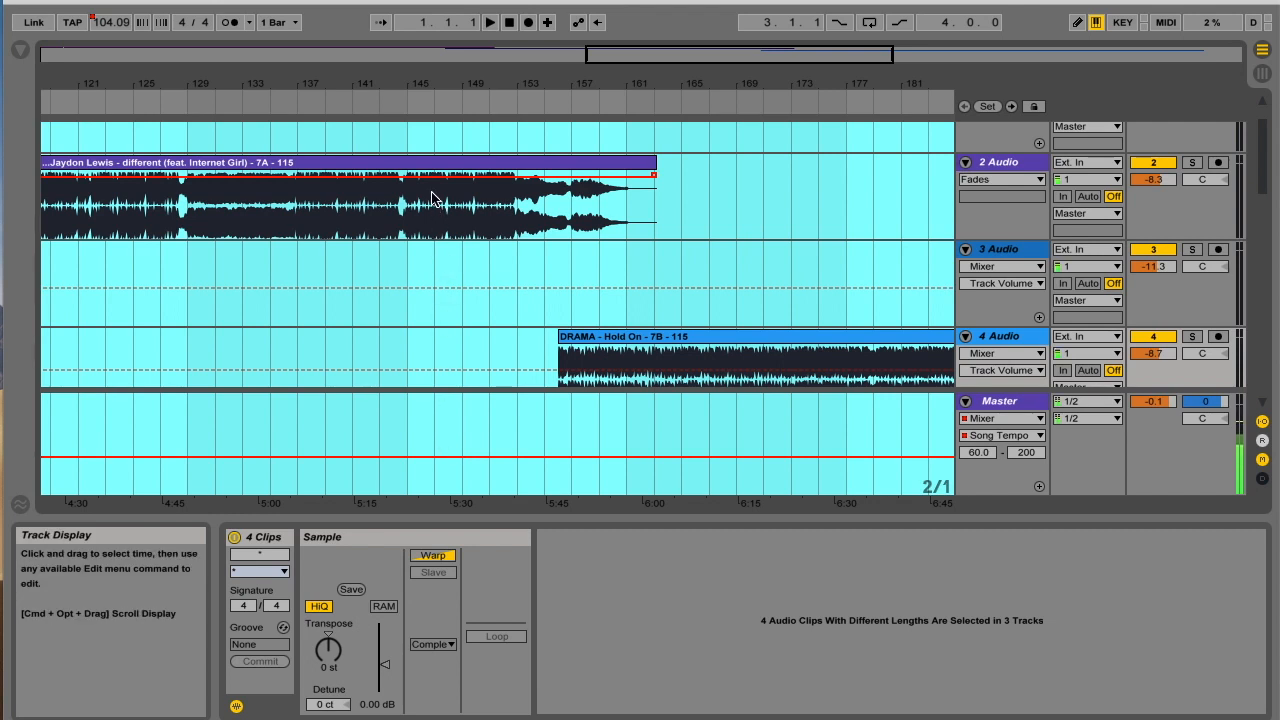
drag(423, 171, 425, 168)
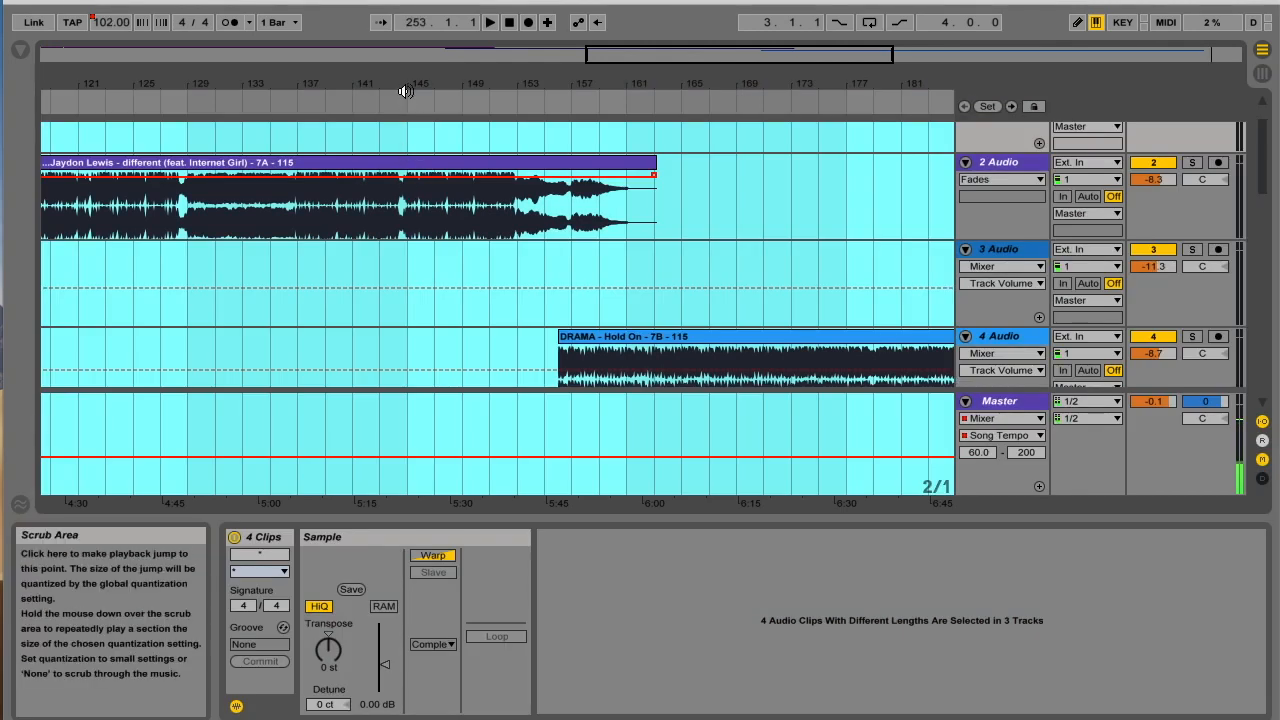
drag(408, 82, 431, 191)
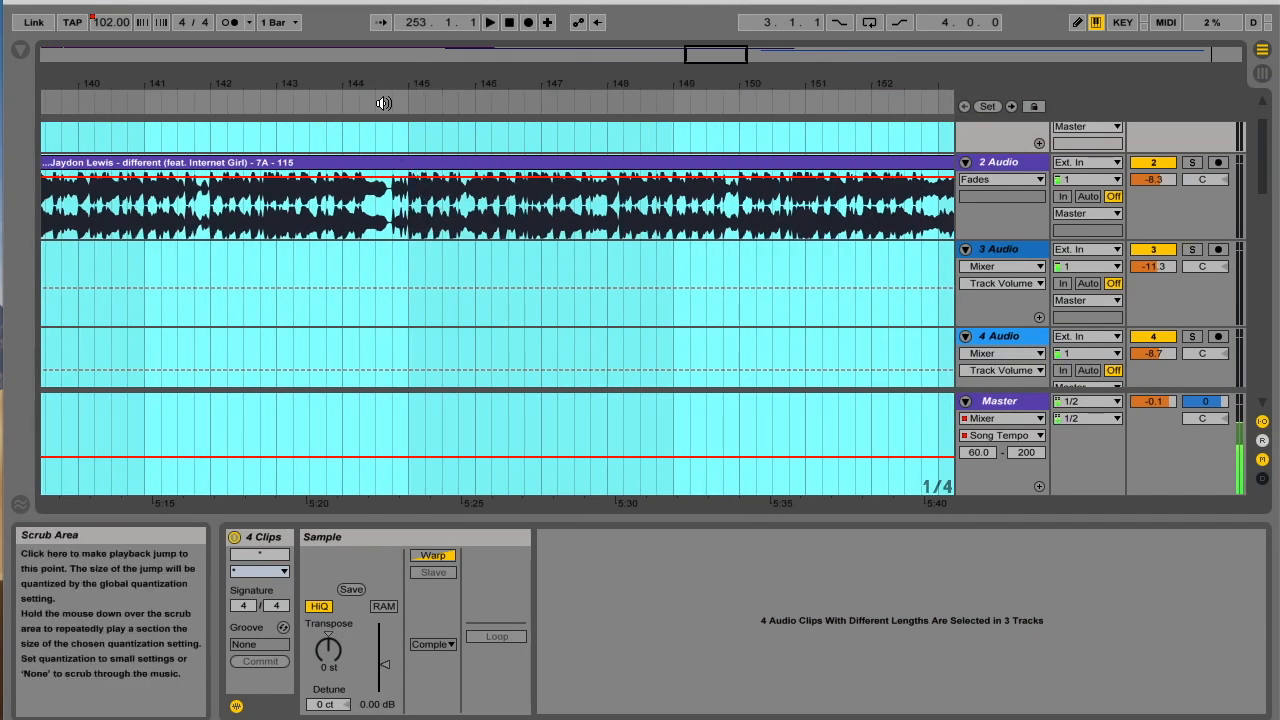
click(293, 110)
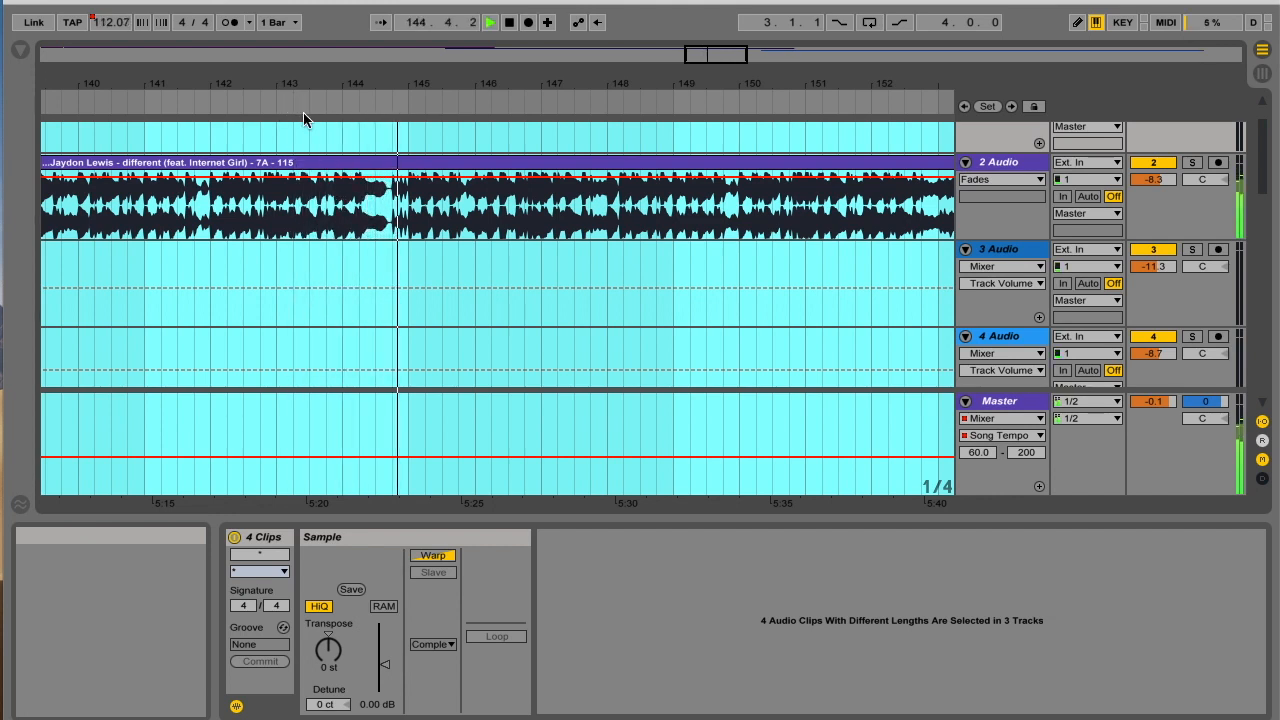
click(509, 22)
drag(534, 95, 443, 78)
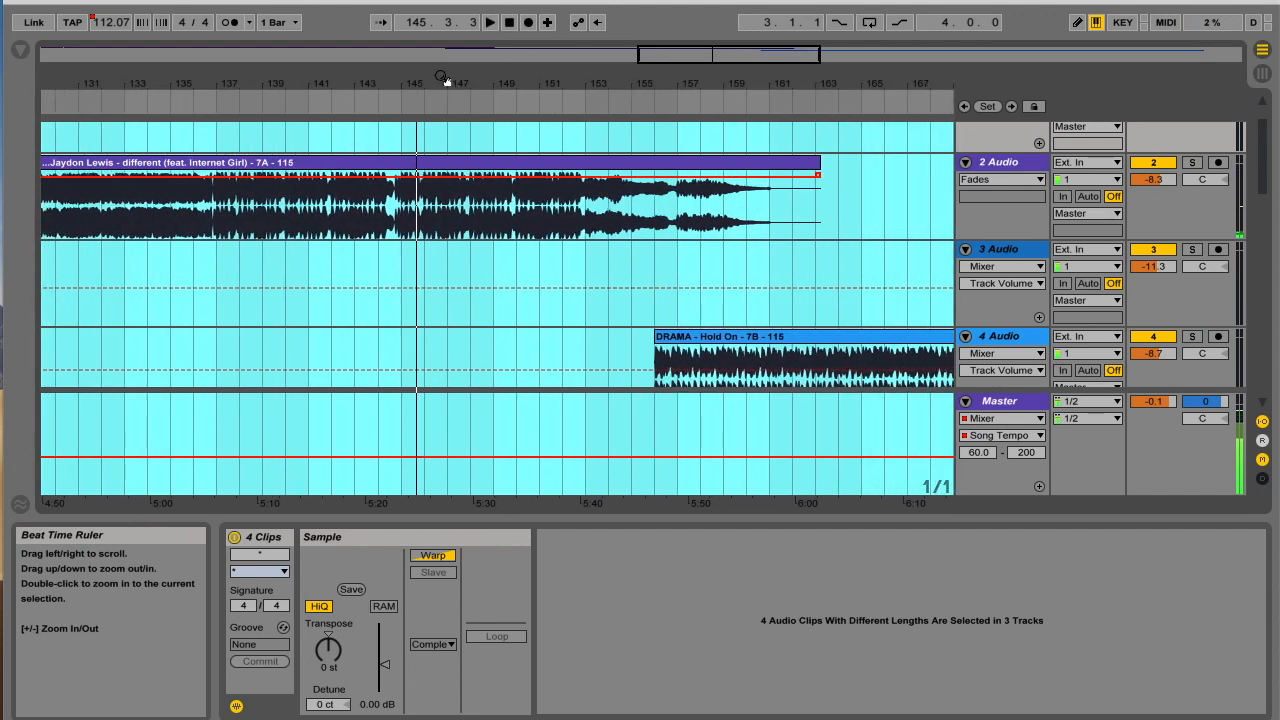
Clear the selection and move the DRAMA clip to start at bar 153, where the Jaydon Lewis outro begins
click(592, 250)
click(586, 146)
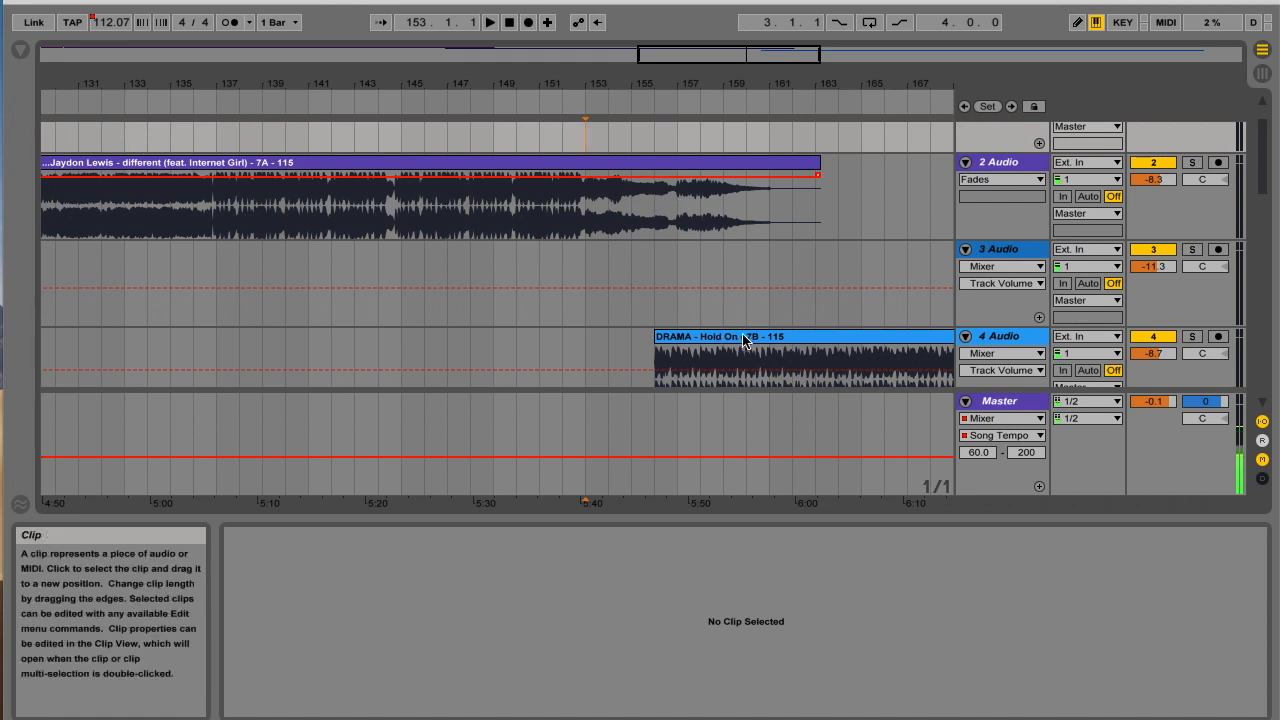
drag(761, 337, 687, 335)
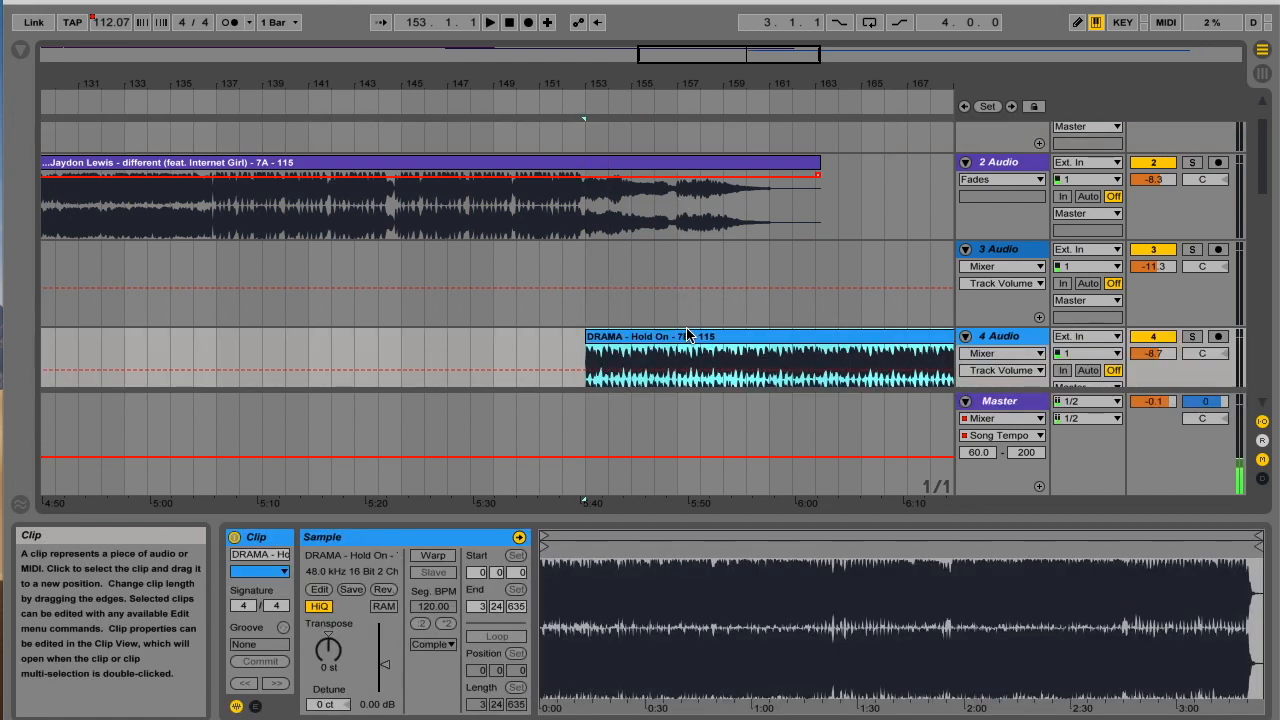
Mute 2 Audio, select the DRAMA clip and turn on Warp for it
click(1150, 163)
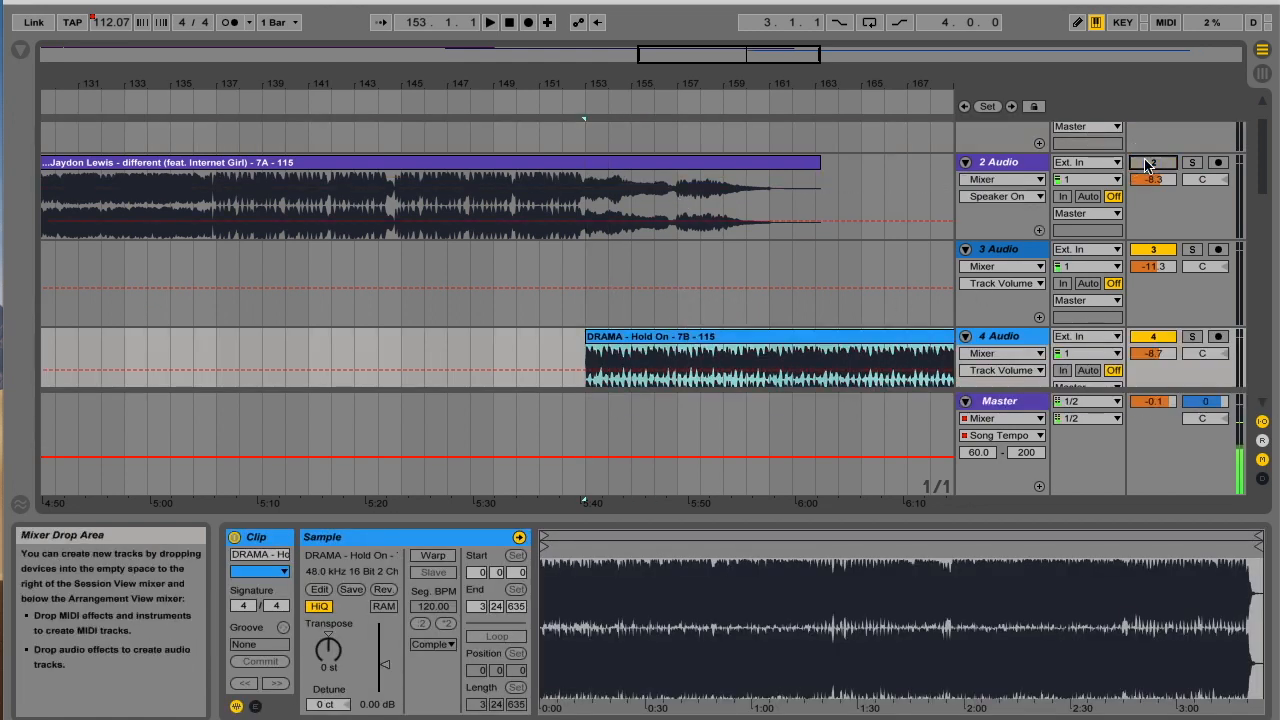
click(670, 337)
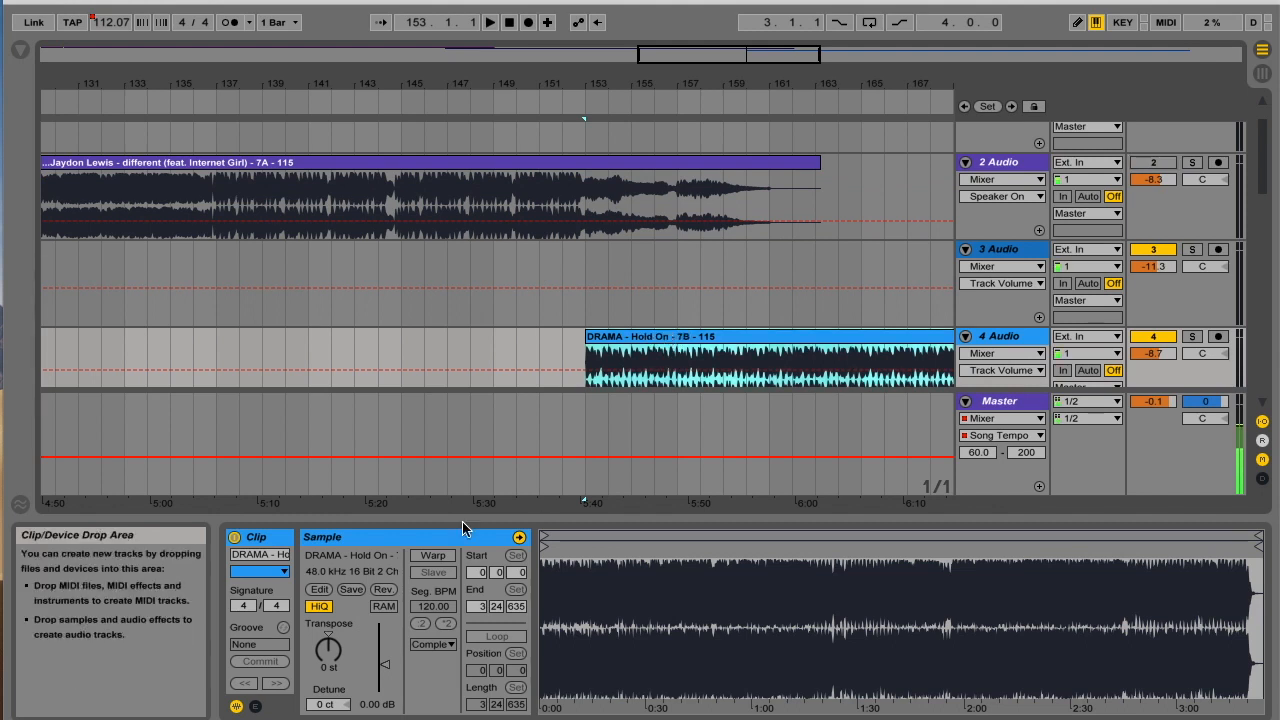
click(433, 555)
Set 1.1.1 at the first transient of the DRAMA sample and apply Warp From Here at that marker
drag(545, 535, 555, 620)
drag(548, 537, 556, 547)
key(space)
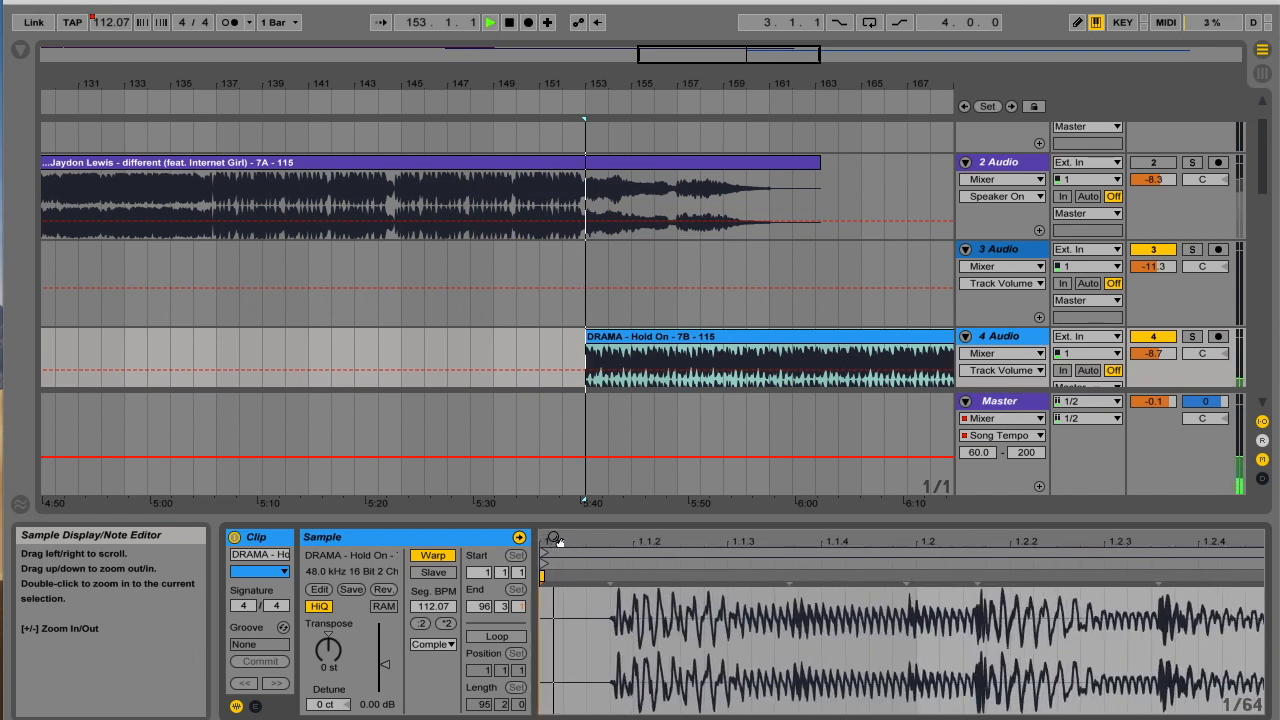
mouse_move(560, 543)
mouse_down()
mouse_move(560, 515)
mouse_move(560, 538)
mouse_move(543, 525)
mouse_move(541, 548)
mouse_move(589, 567)
mouse_move(600, 600)
mouse_up()
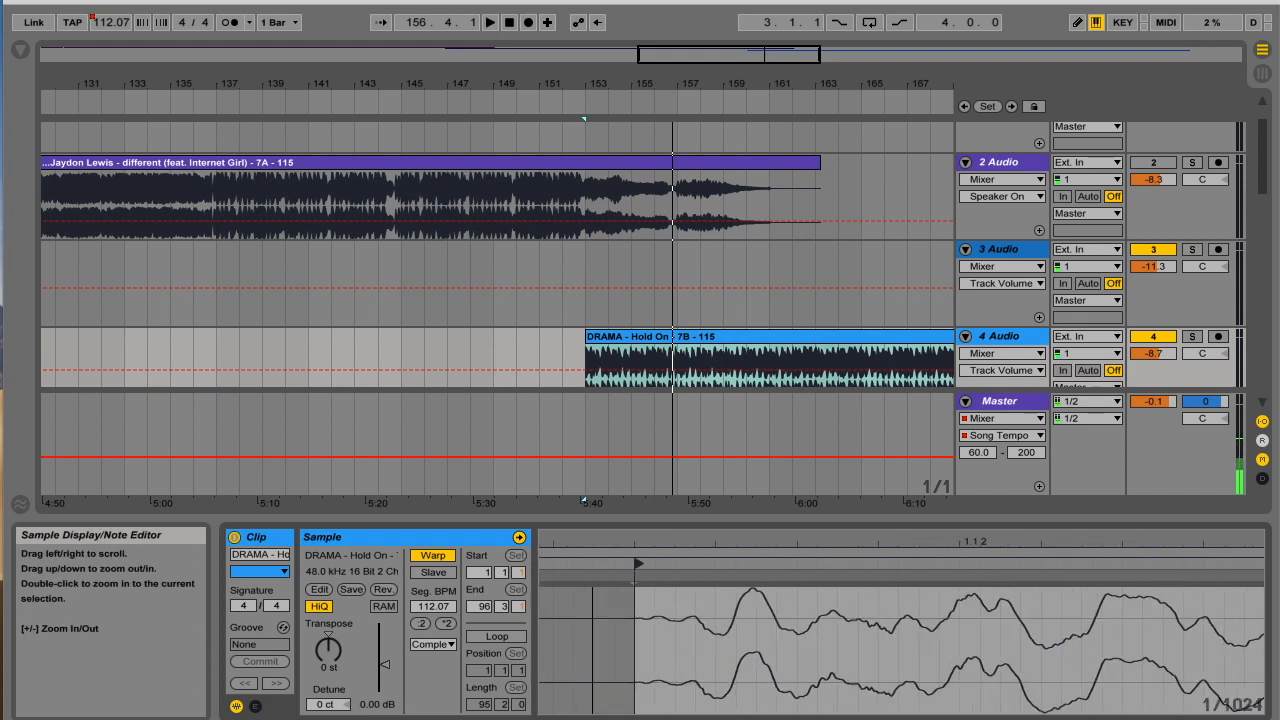
key(space)
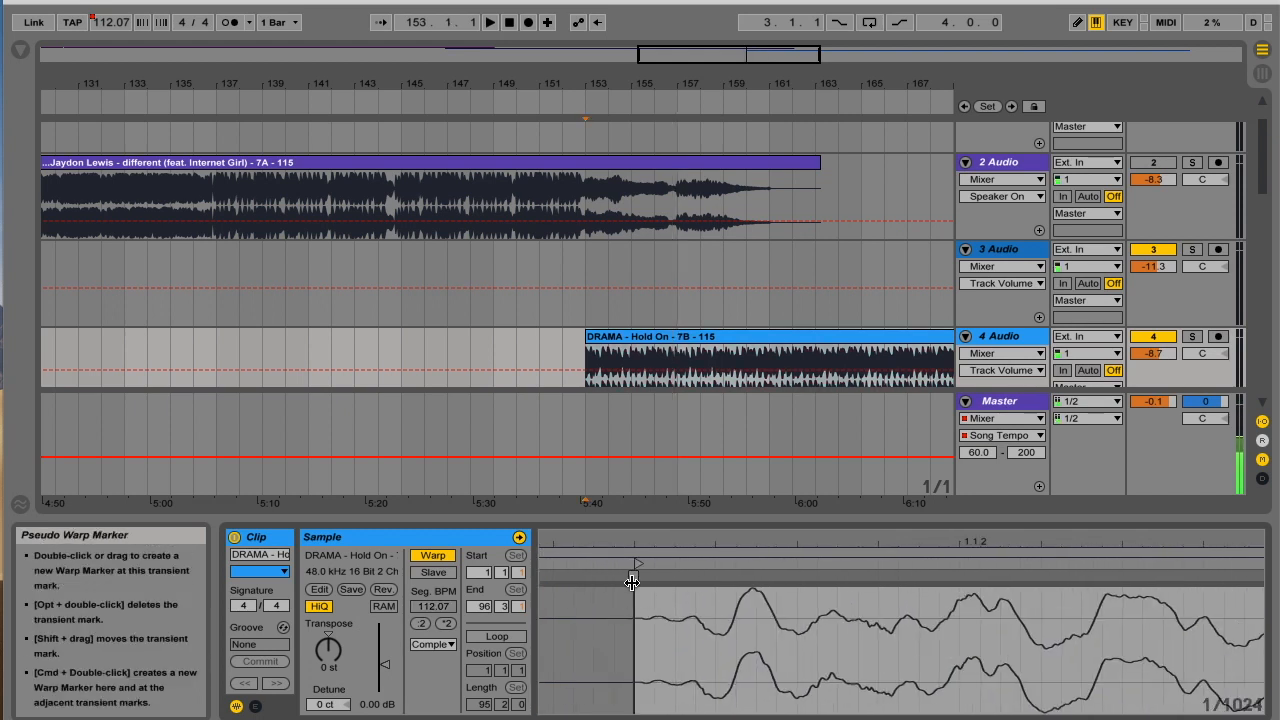
right_click(633, 581)
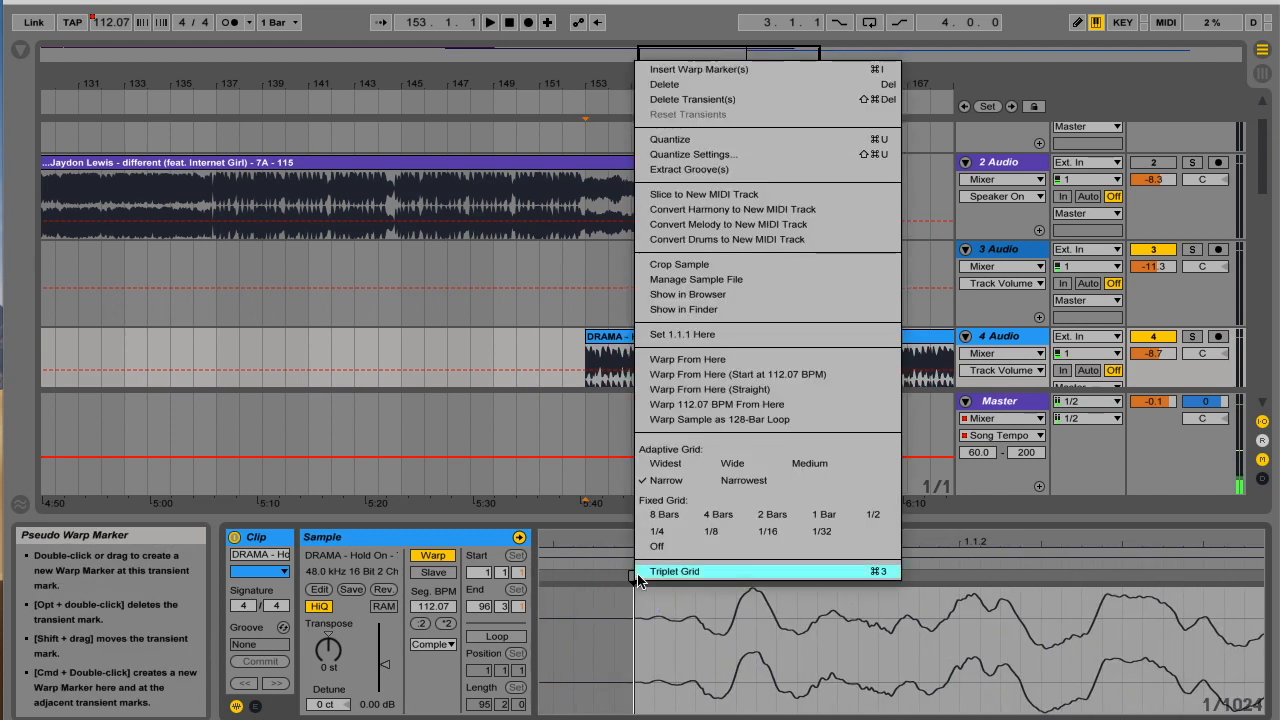
click(737, 338)
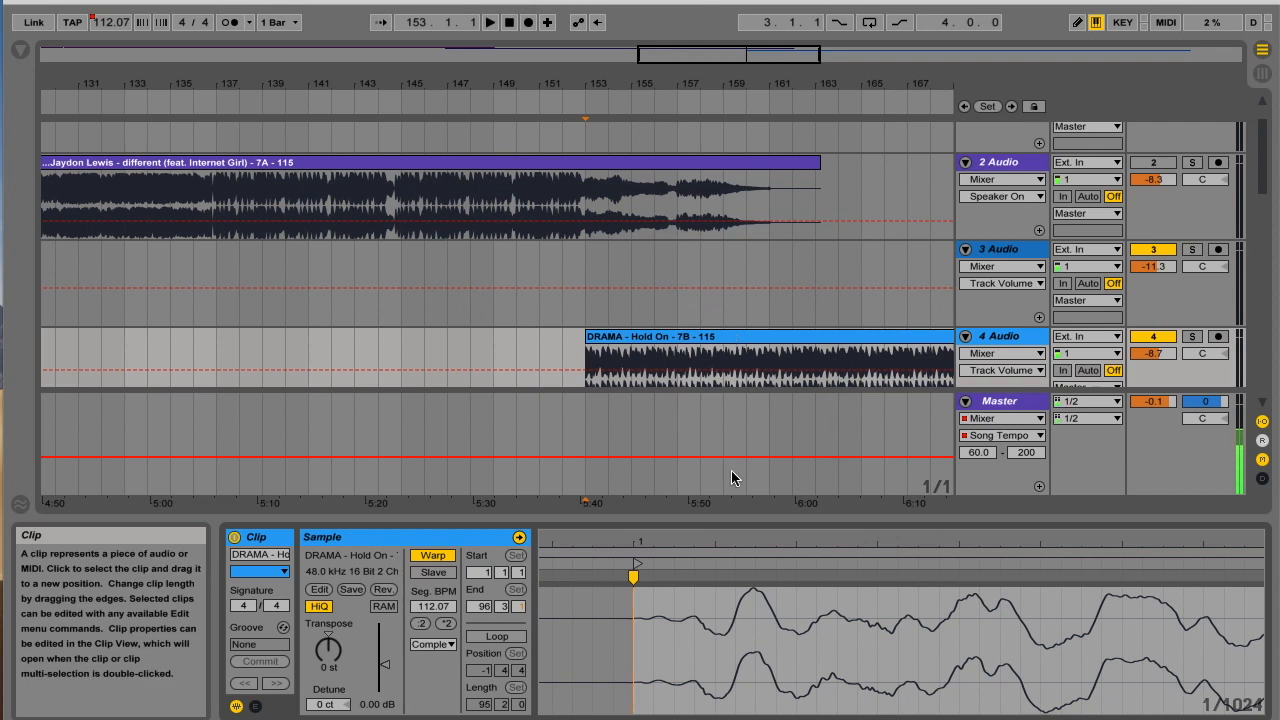
right_click(634, 578)
click(690, 355)
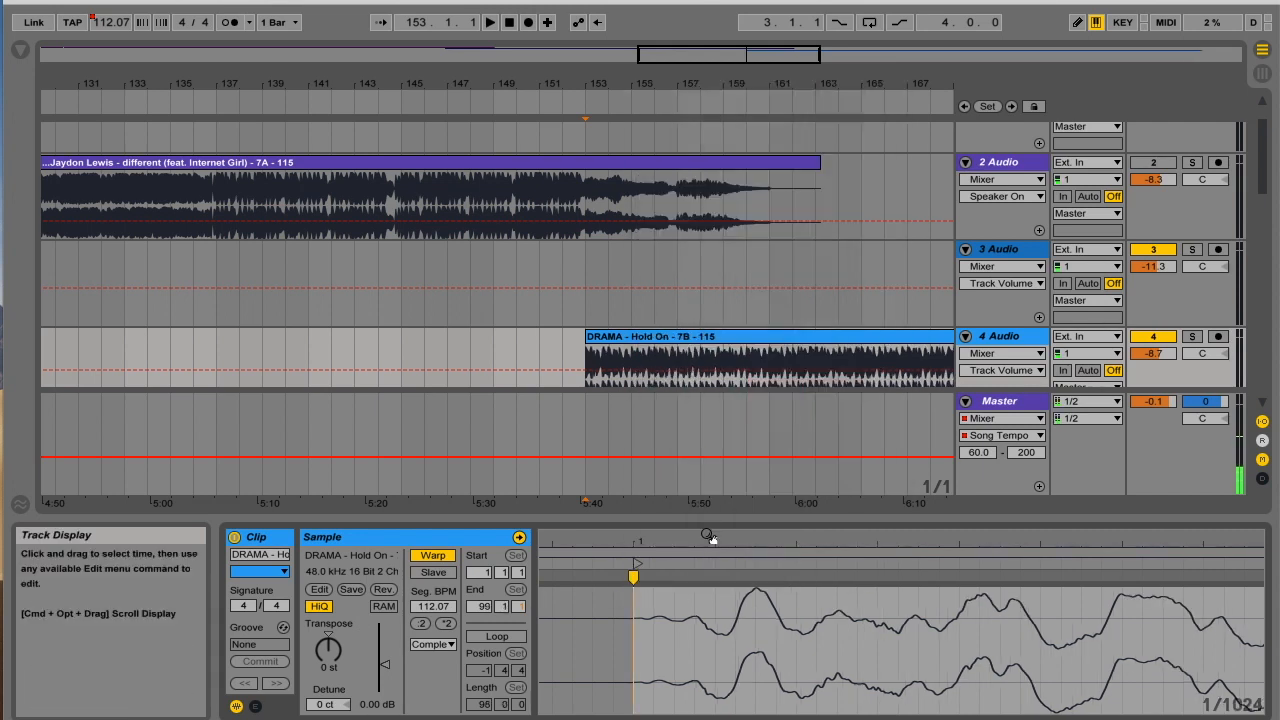
Check the DRAMA sample's grid around bar 17, then pin the transient at bar 41 with a warp marker
drag(600, 538, 642, 541)
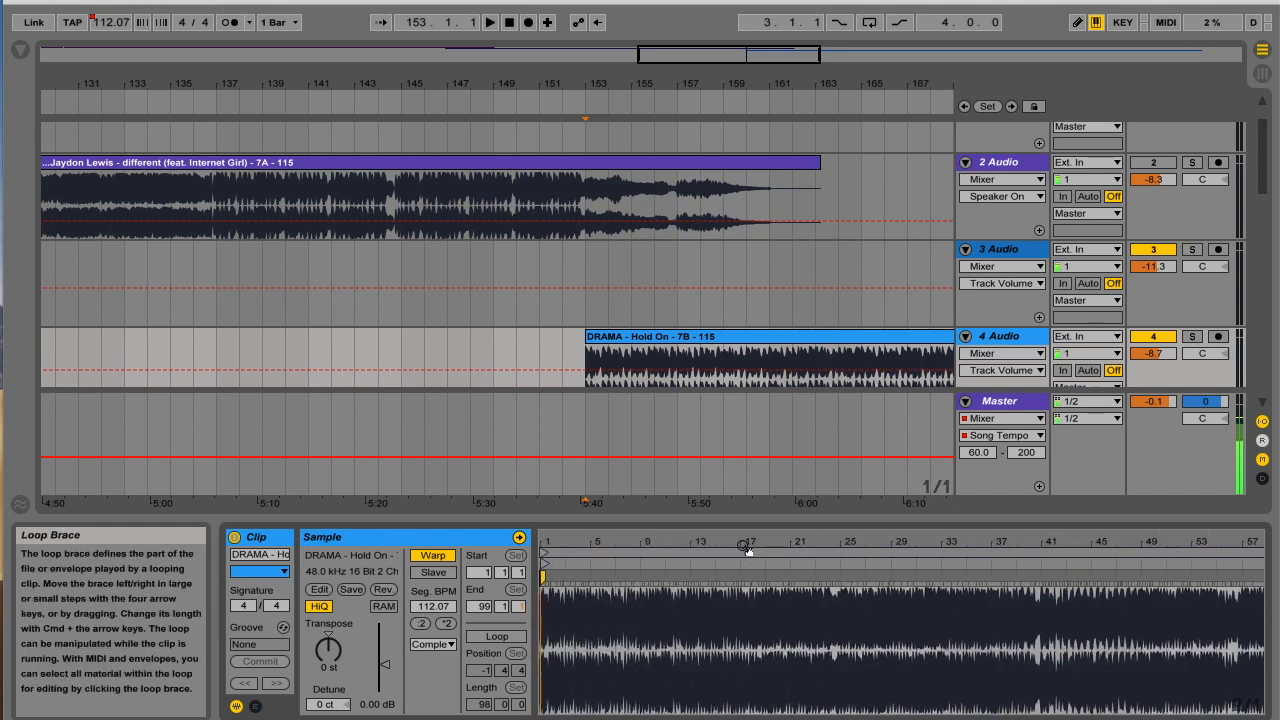
drag(743, 540, 743, 640)
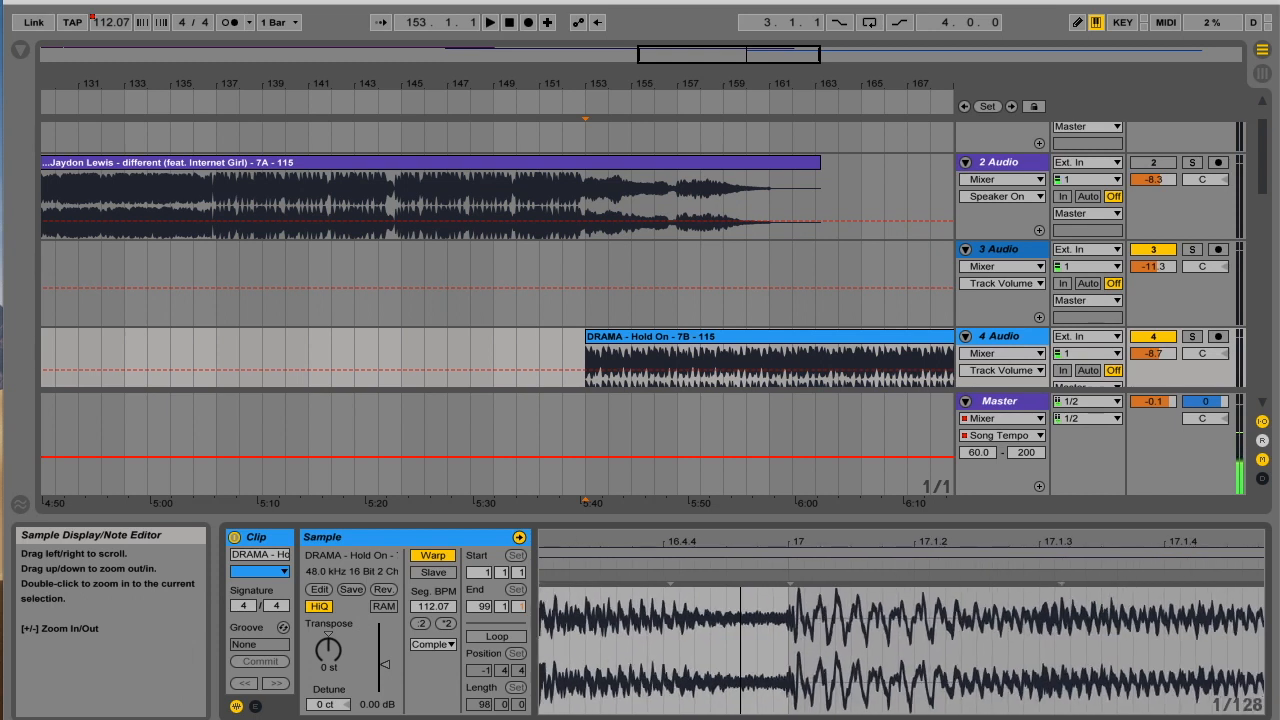
drag(790, 538, 664, 543)
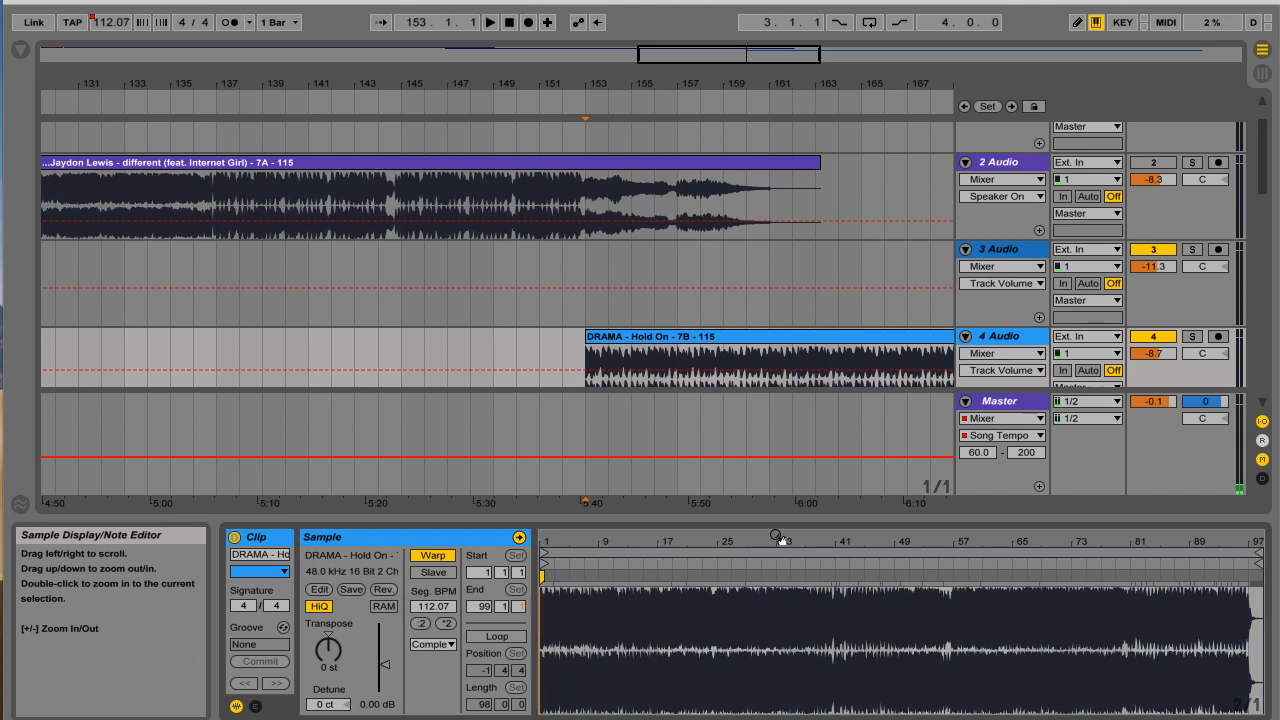
mouse_move(838, 540)
mouse_down()
mouse_move(790, 565)
mouse_move(746, 538)
mouse_move(732, 583)
mouse_move(748, 490)
mouse_up()
click(724, 585)
double_click(724, 583)
Pin the transient at bar 89 of the DRAMA sample with a warp marker and play the sample from bar 41
key(space)
drag(1193, 543, 882, 534)
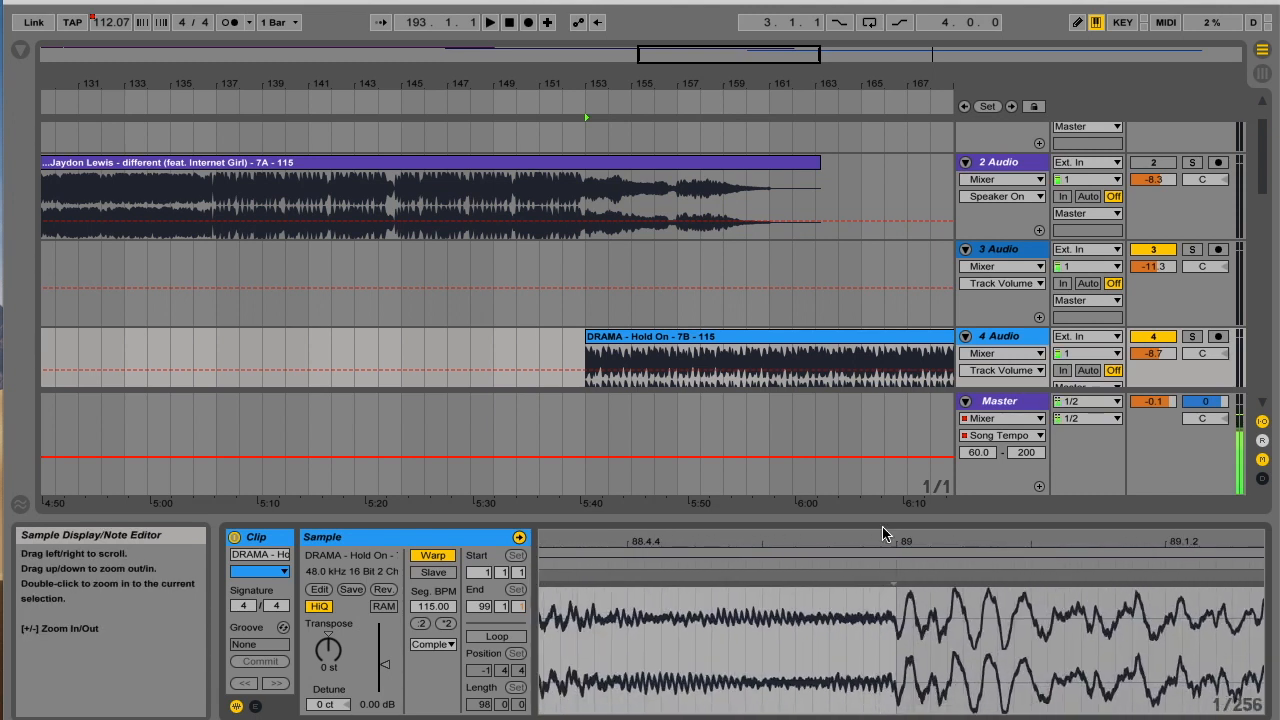
double_click(896, 578)
mouse_move(909, 547)
mouse_down()
mouse_move(909, 525)
mouse_move(1190, 535)
mouse_up()
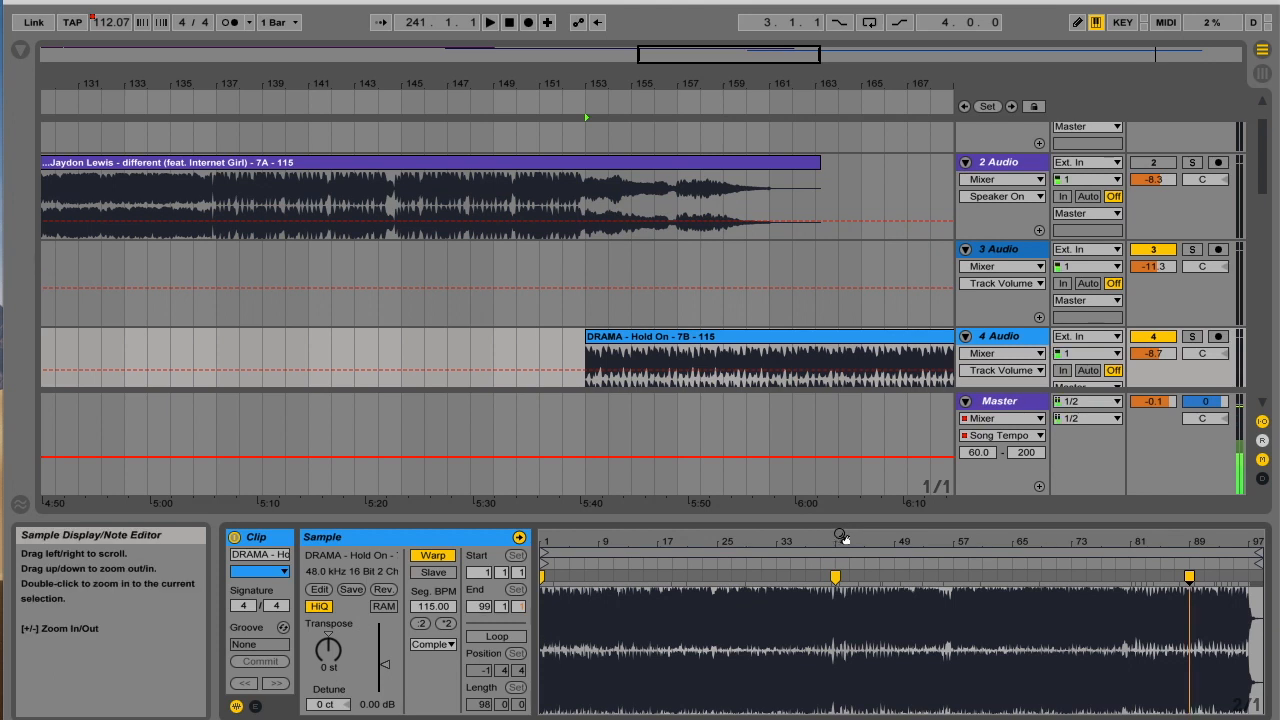
drag(842, 537, 694, 624)
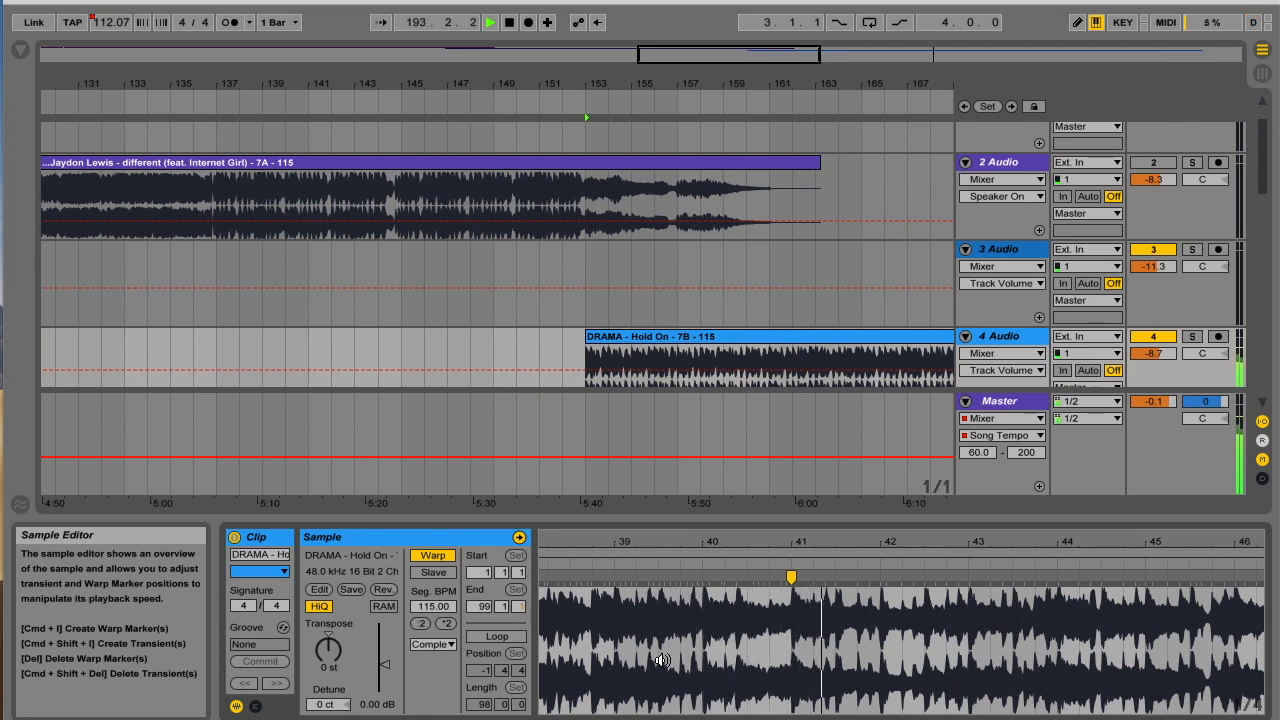
Unmute 2 Audio and play the Jaydon Lewis to DRAMA transition from bar 149 past bar 161
mouse_move(612, 84)
mouse_down()
mouse_move(612, 110)
mouse_move(630, 82)
mouse_up()
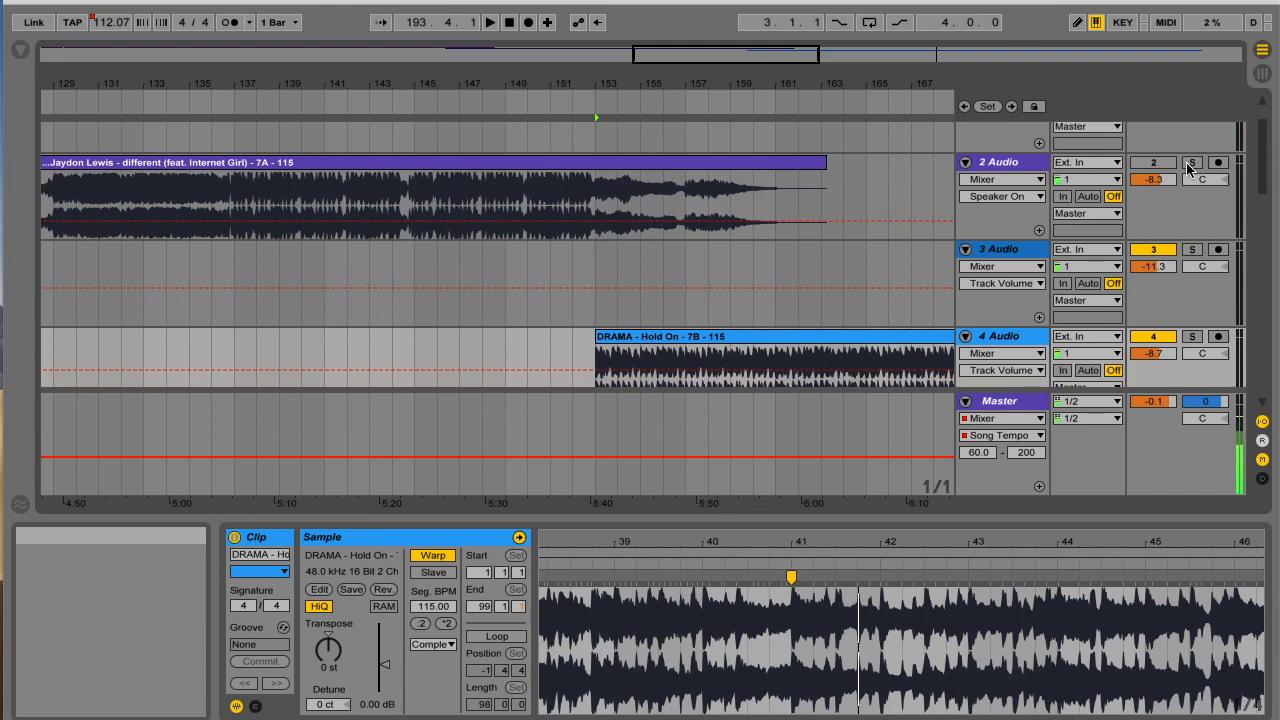
click(516, 112)
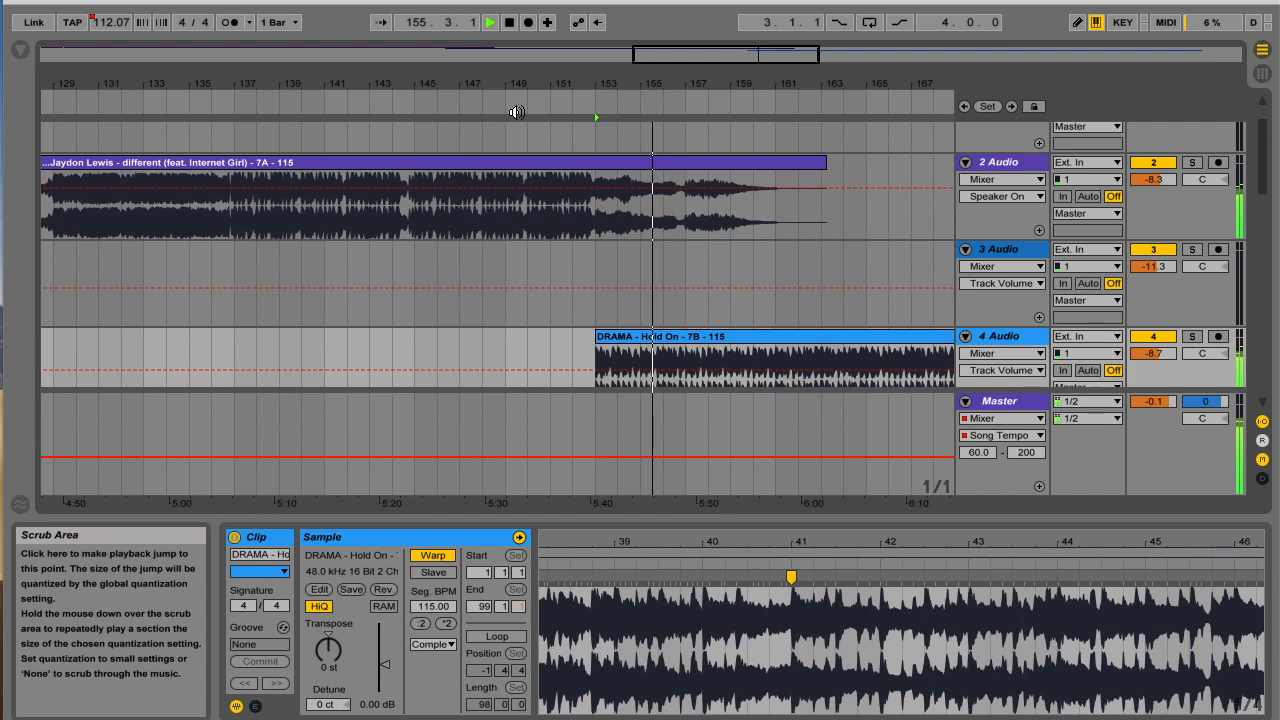
drag(520, 95, 437, 78)
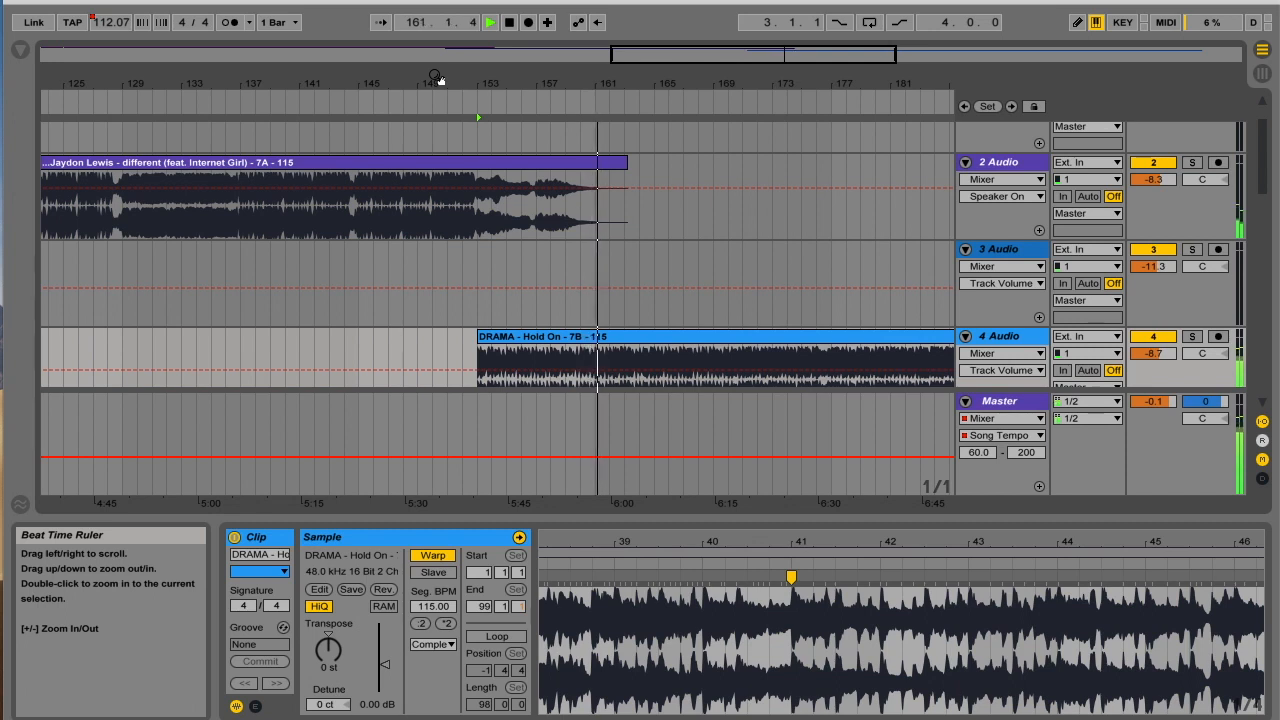
click(509, 24)
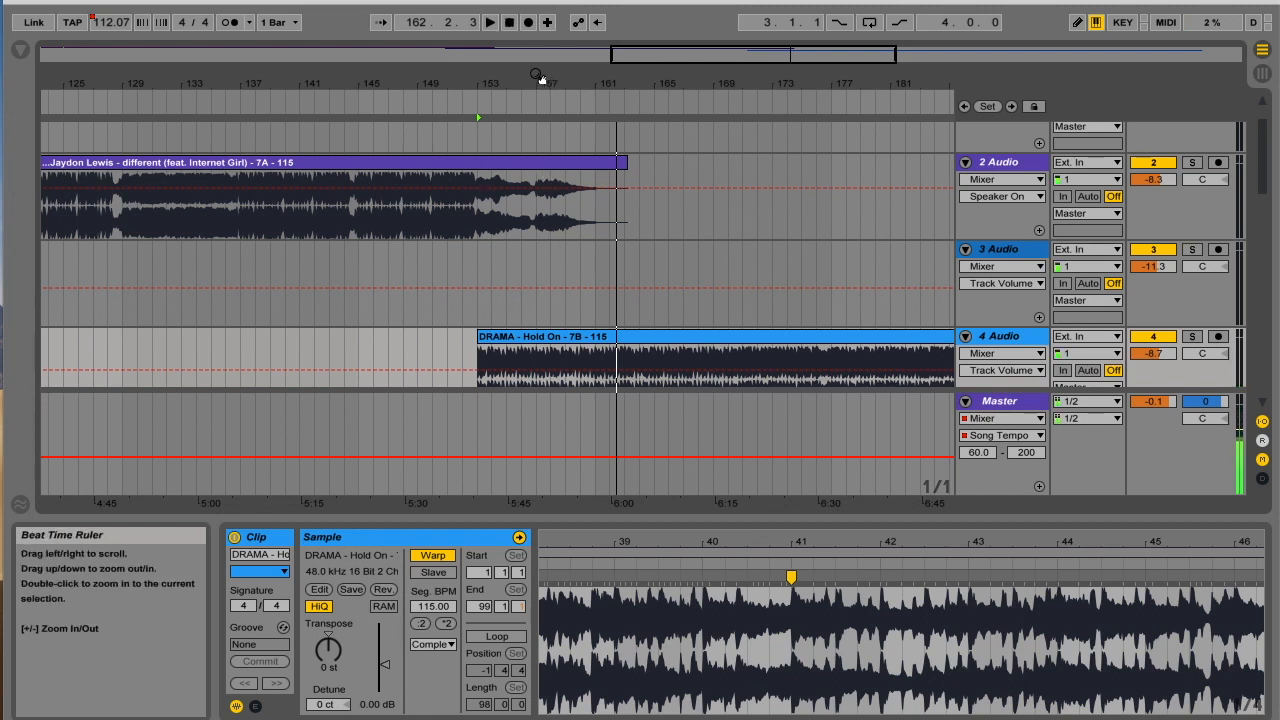
Move the DRAMA clip on 4 Audio so it starts at 156.4.4, just before bar 157
drag(531, 76, 531, 86)
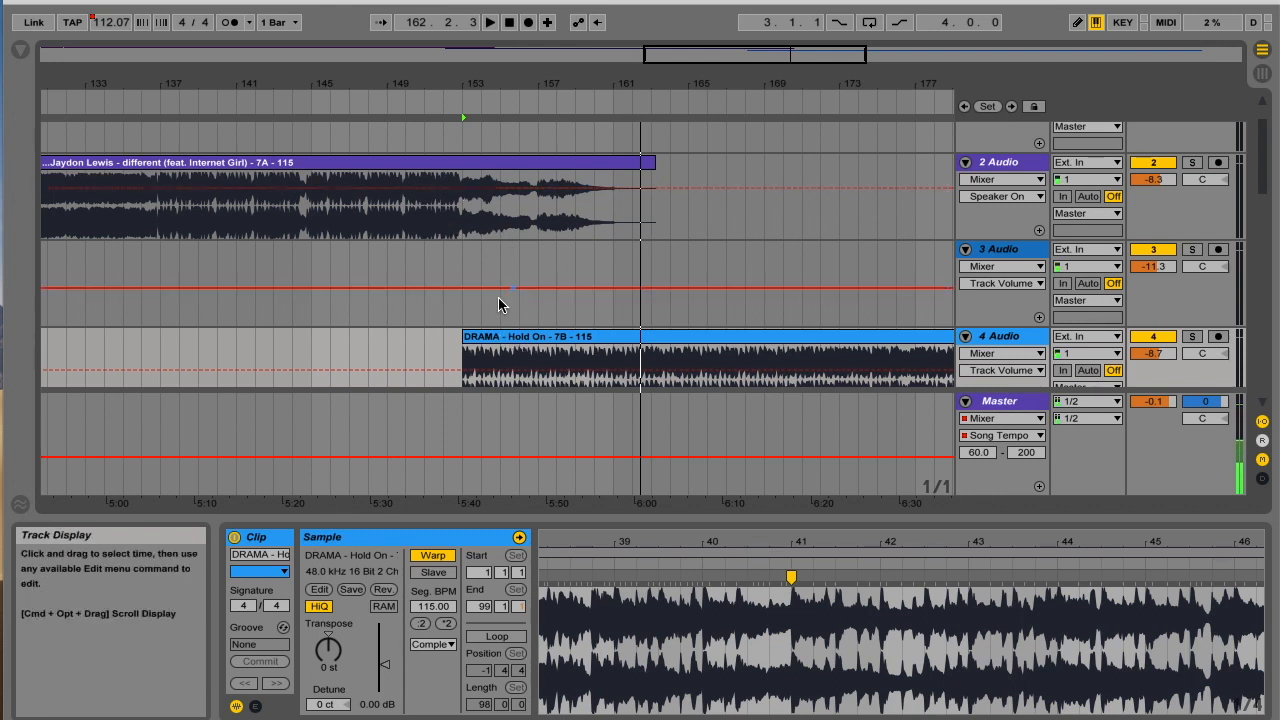
drag(507, 338, 562, 335)
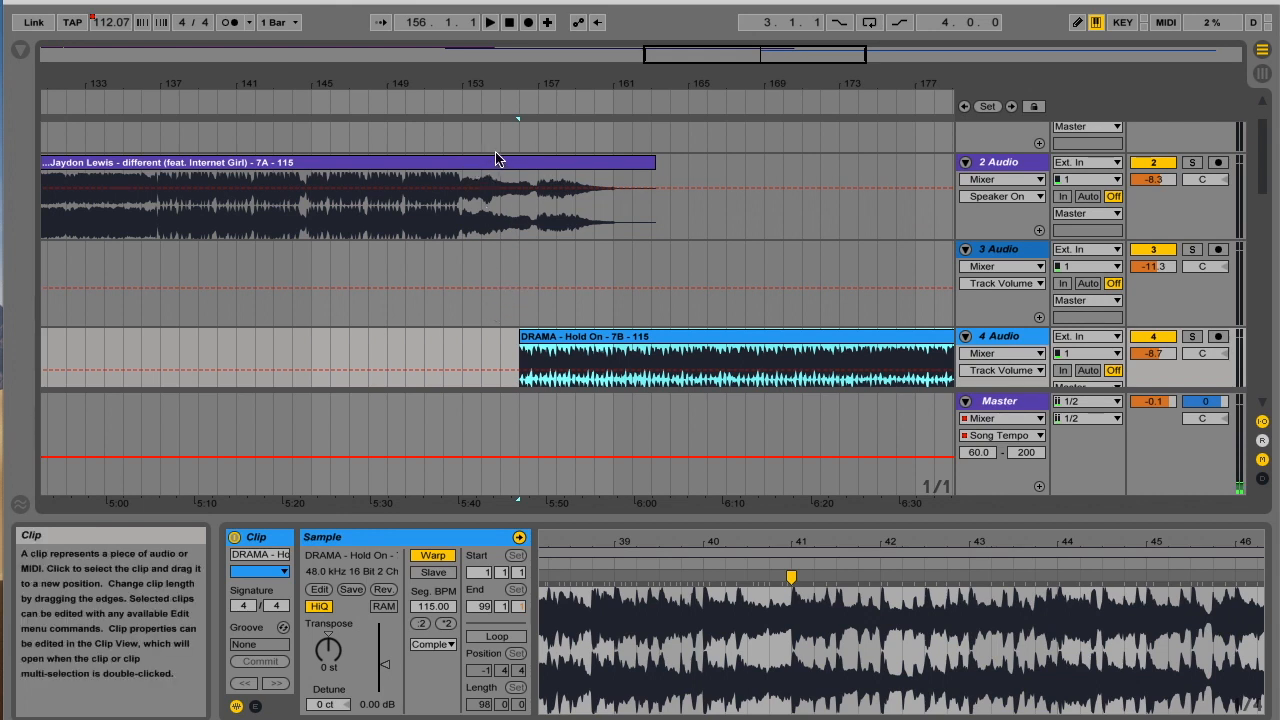
mouse_move(548, 336)
mouse_down()
mouse_move(577, 337)
mouse_move(489, 332)
mouse_move(543, 330)
mouse_up()
Automate 4 Audio's Track Volume to rise from -13.0 dB at the DRAMA clip's start to its normal level just before bar 161
scroll(548, 260, down, 1)
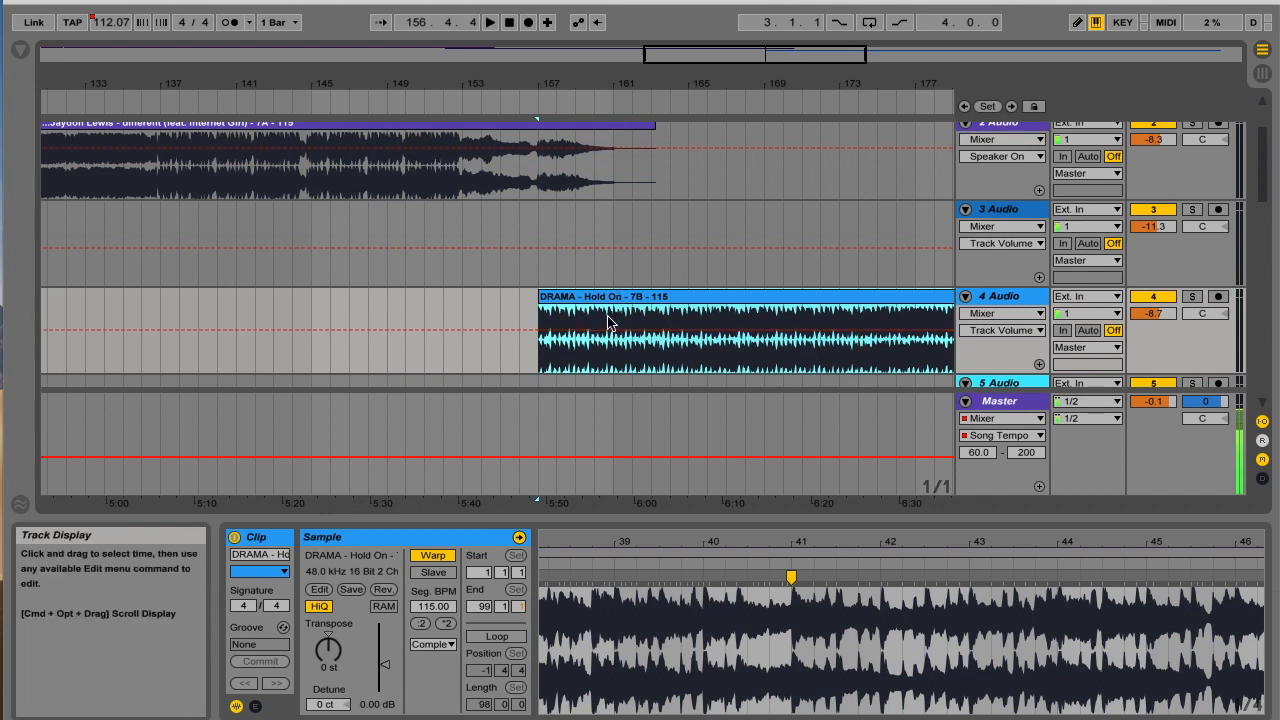
click(521, 303)
drag(537, 330, 537, 337)
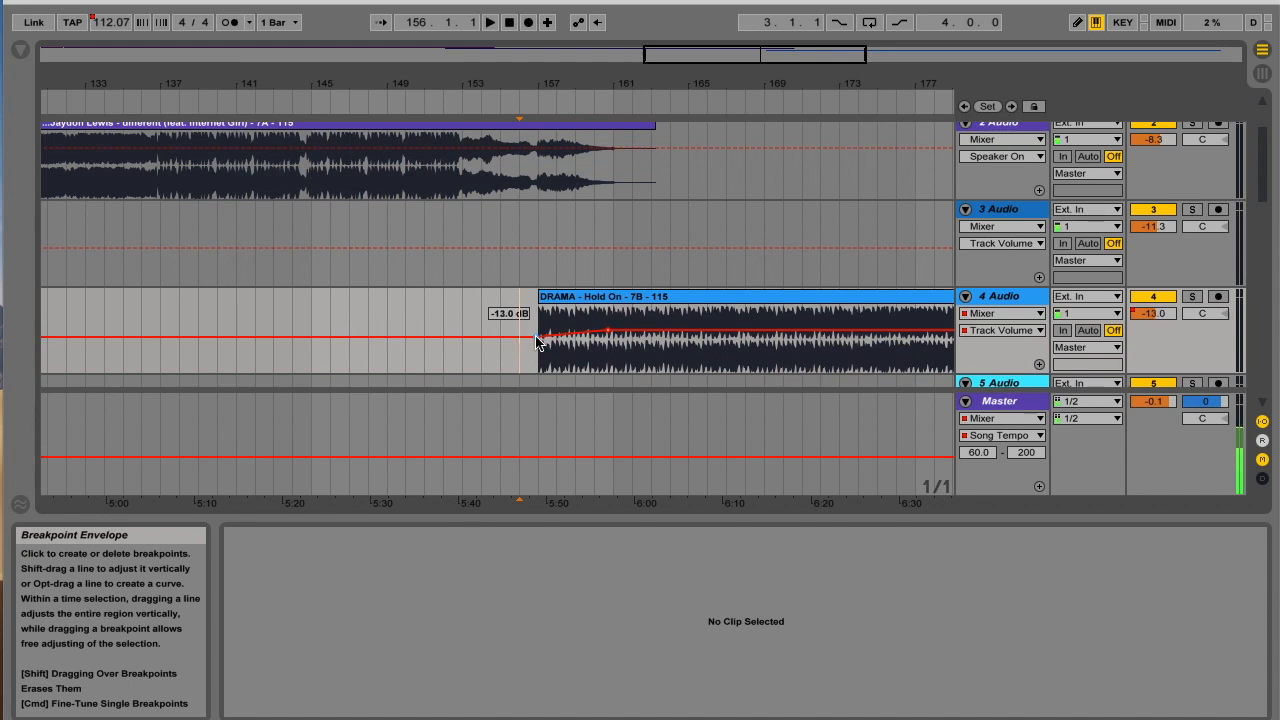
Add the Ping Pong Delay audio effect to 2 Audio
scroll(549, 180, up, 1)
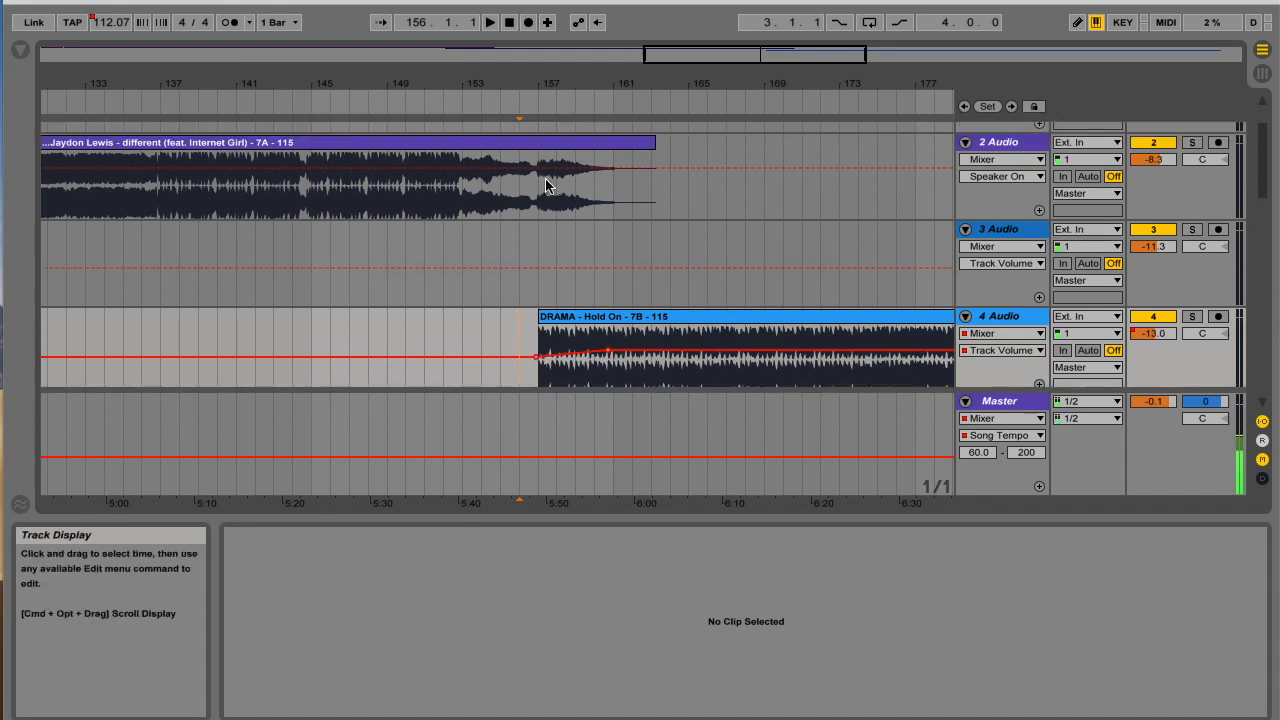
click(993, 142)
click(20, 57)
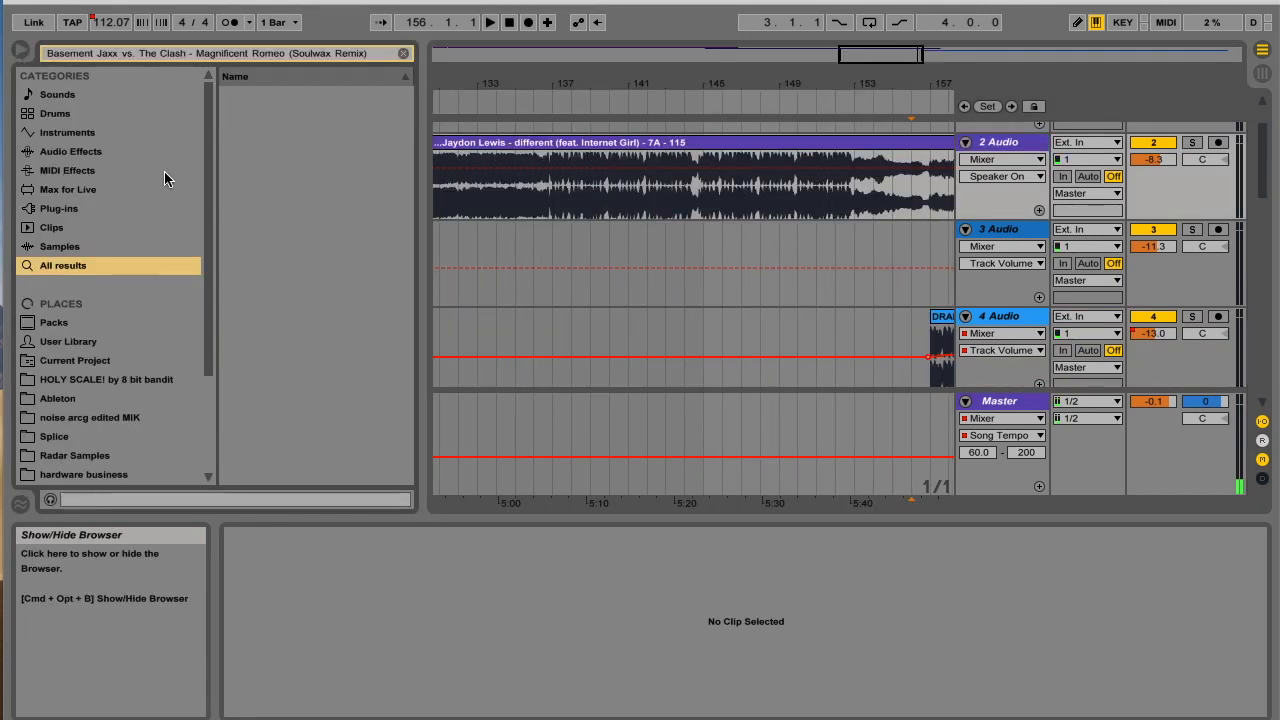
click(383, 57)
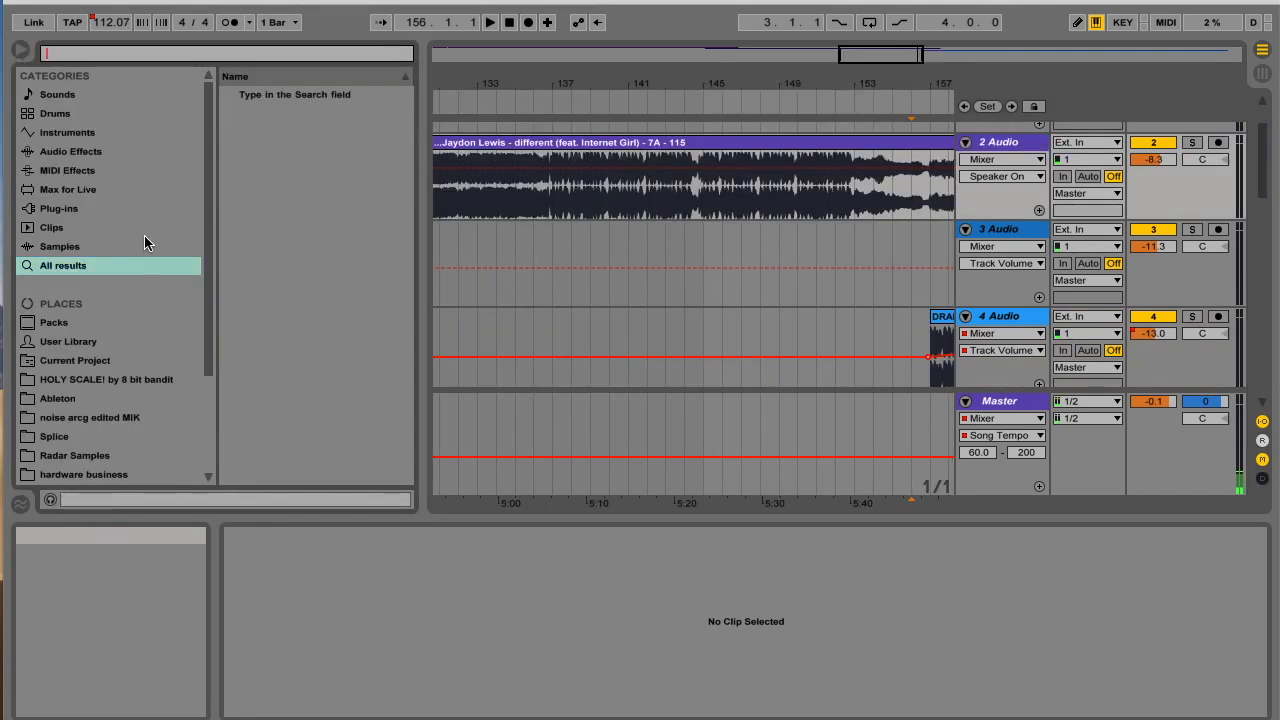
click(128, 153)
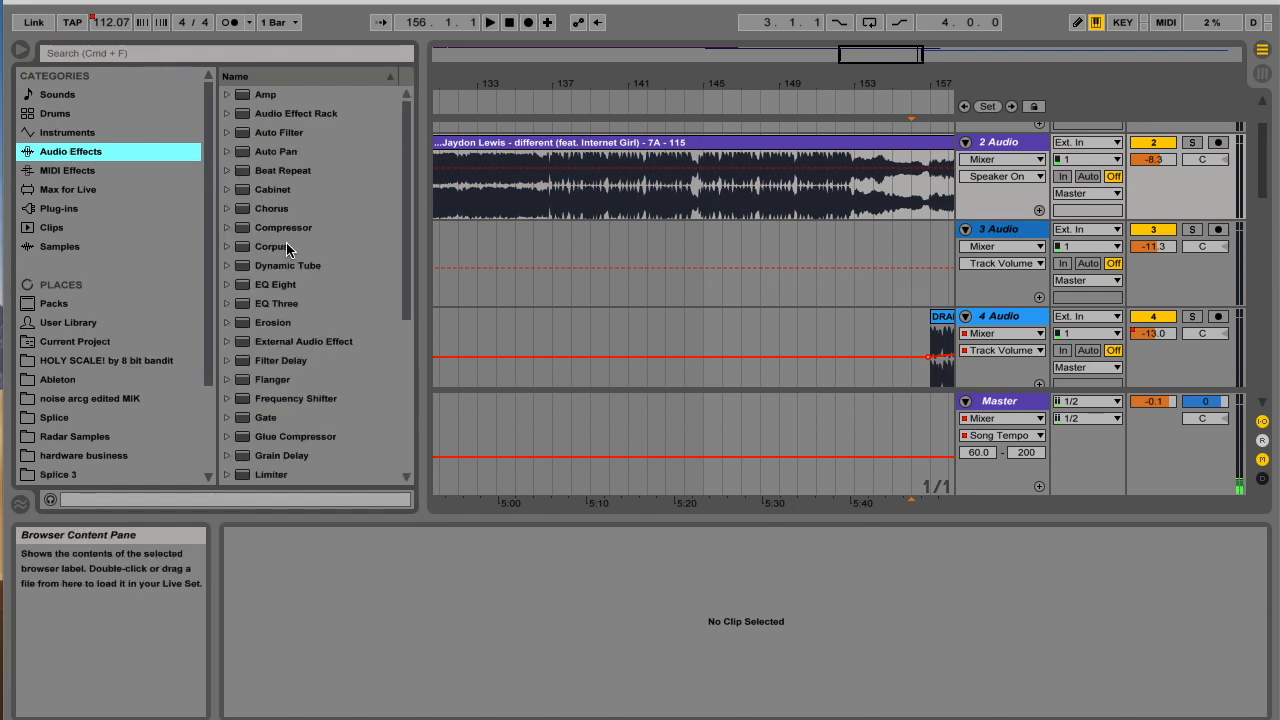
scroll(286, 242, down, 5)
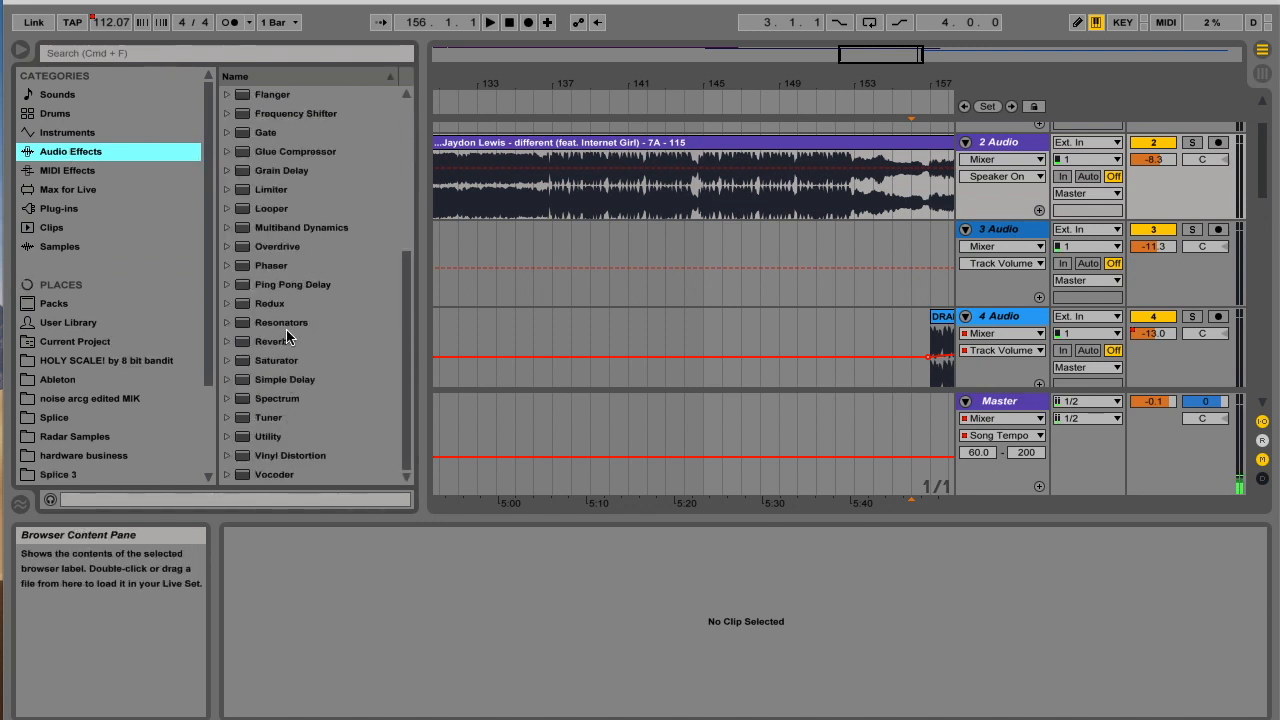
double_click(288, 288)
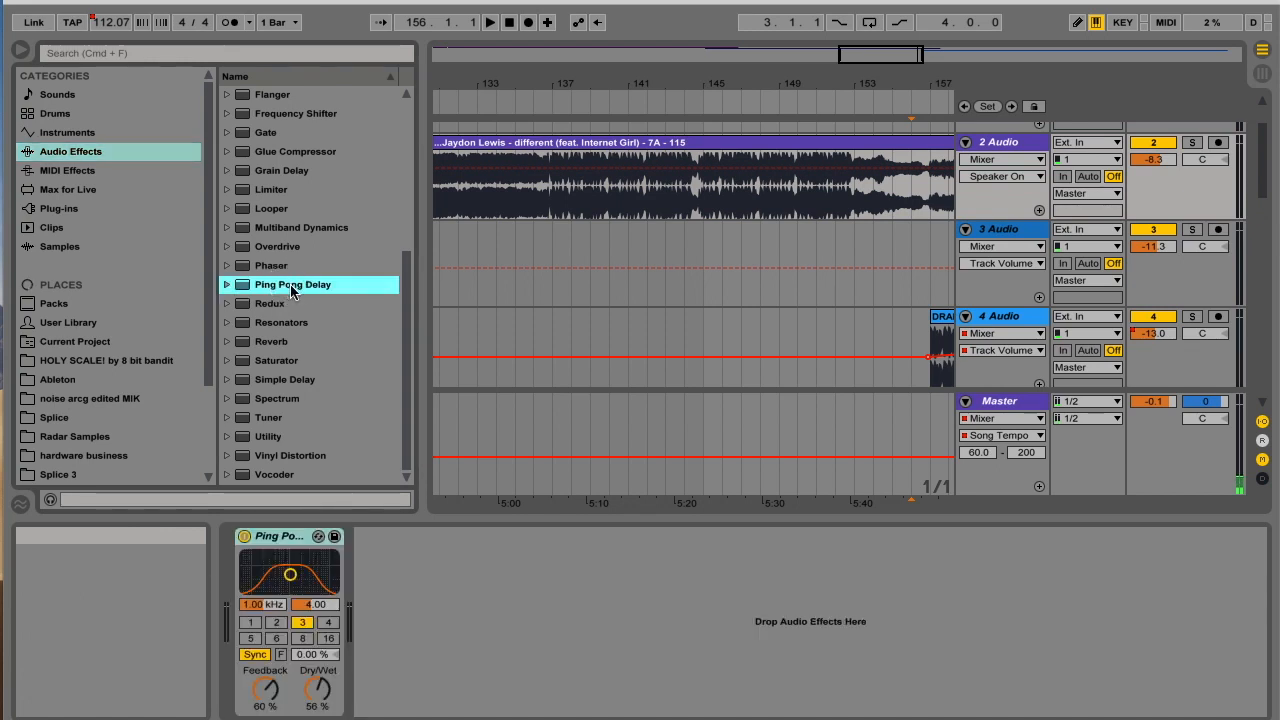
Automate Ping Pong Delay's Device On on 2 Audio to stay off until shortly before the DRAMA clip starts
click(993, 176)
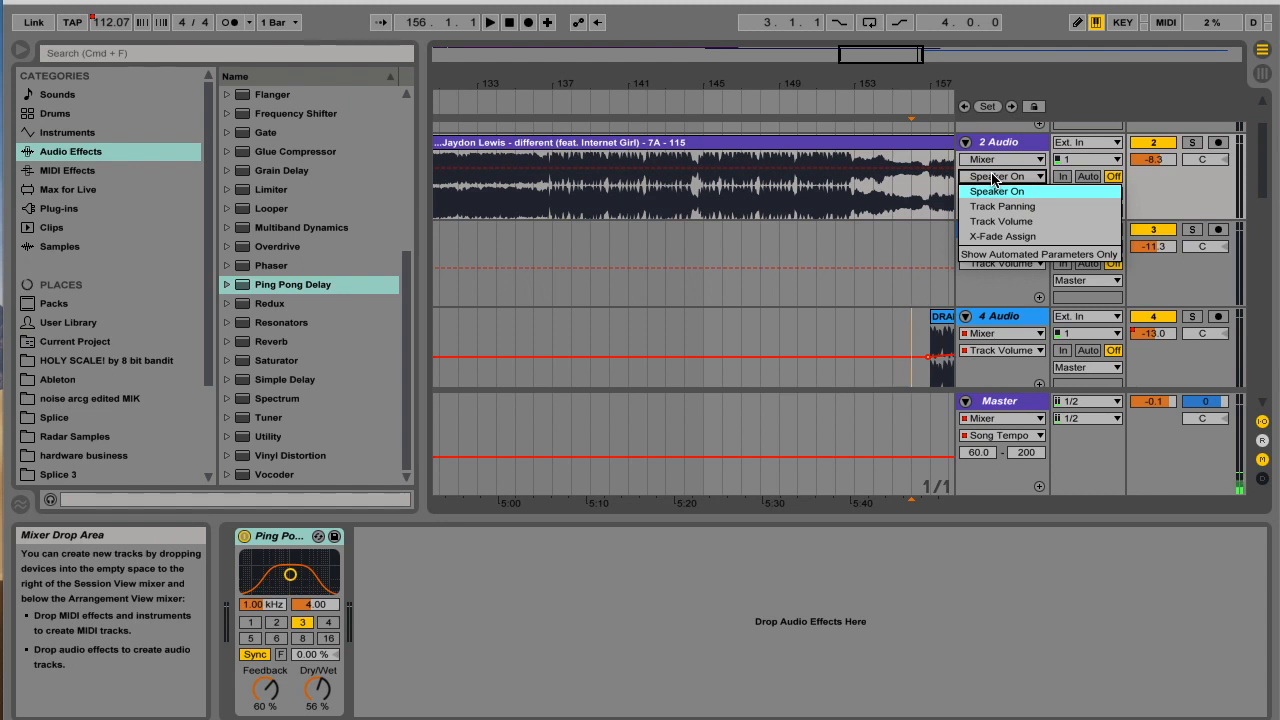
click(993, 176)
click(1003, 159)
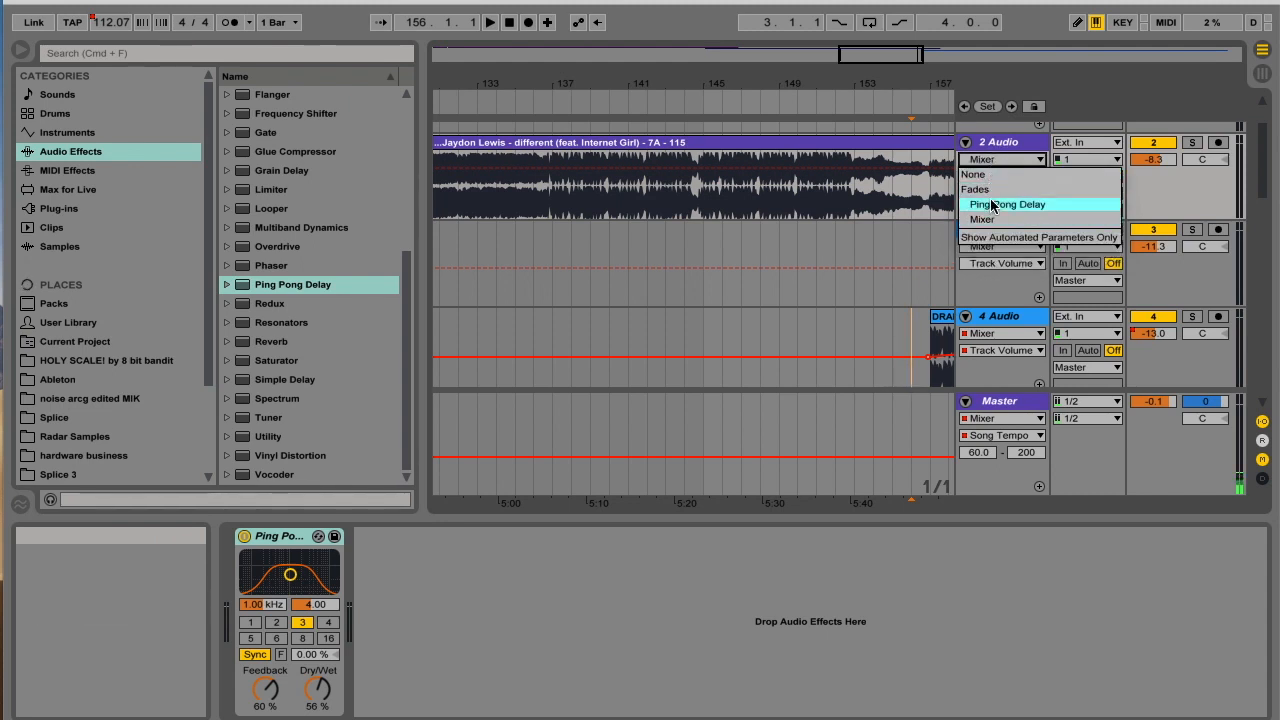
click(998, 204)
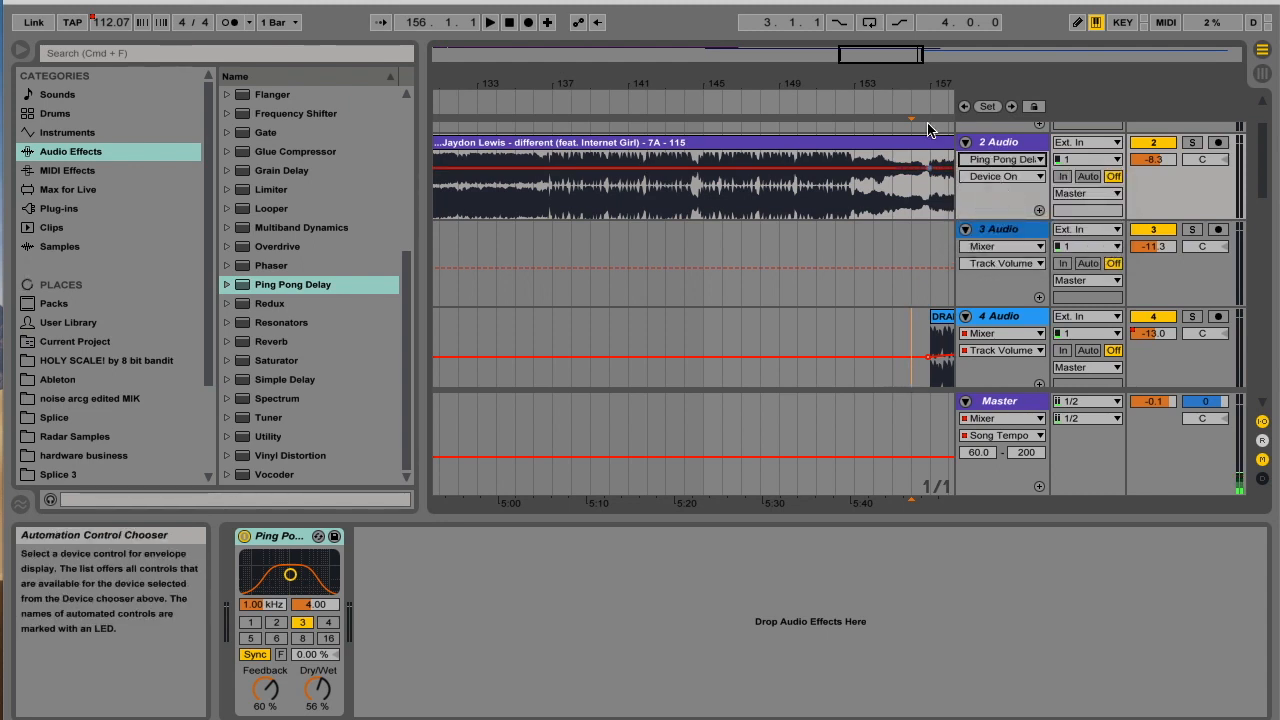
scroll(928, 128, right, 5)
click(20, 49)
drag(240, 78, 604, 116)
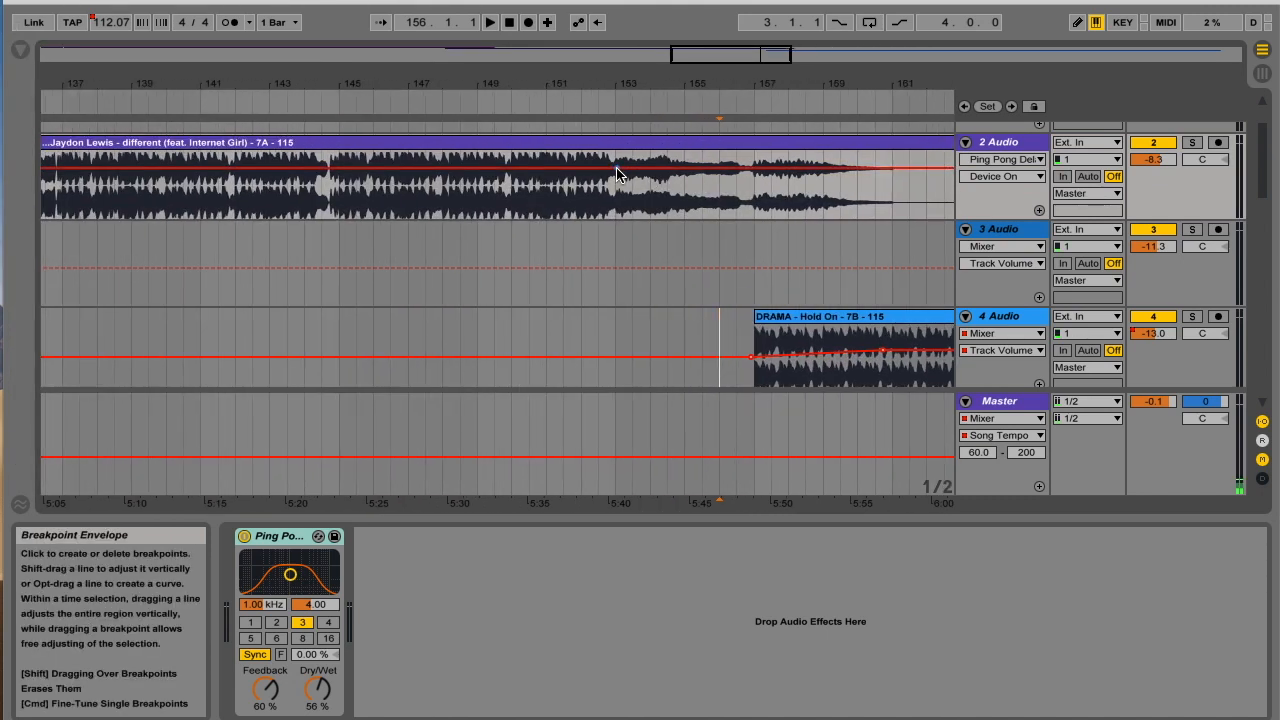
click(734, 168)
drag(710, 168, 711, 201)
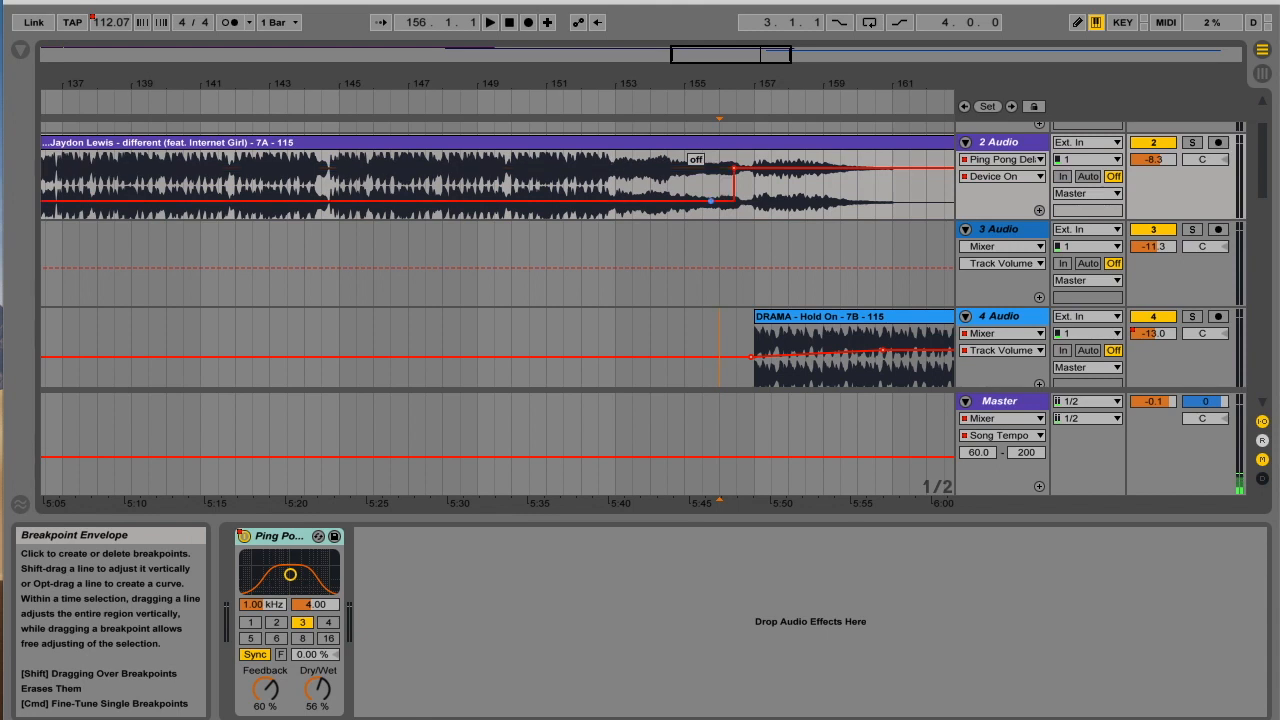
Automate Ping Pong Delay's Dry/Wet on 2 Audio to rise from 0.0 % at the DRAMA clip's start to 67 % between bars 159 and 160
click(1003, 176)
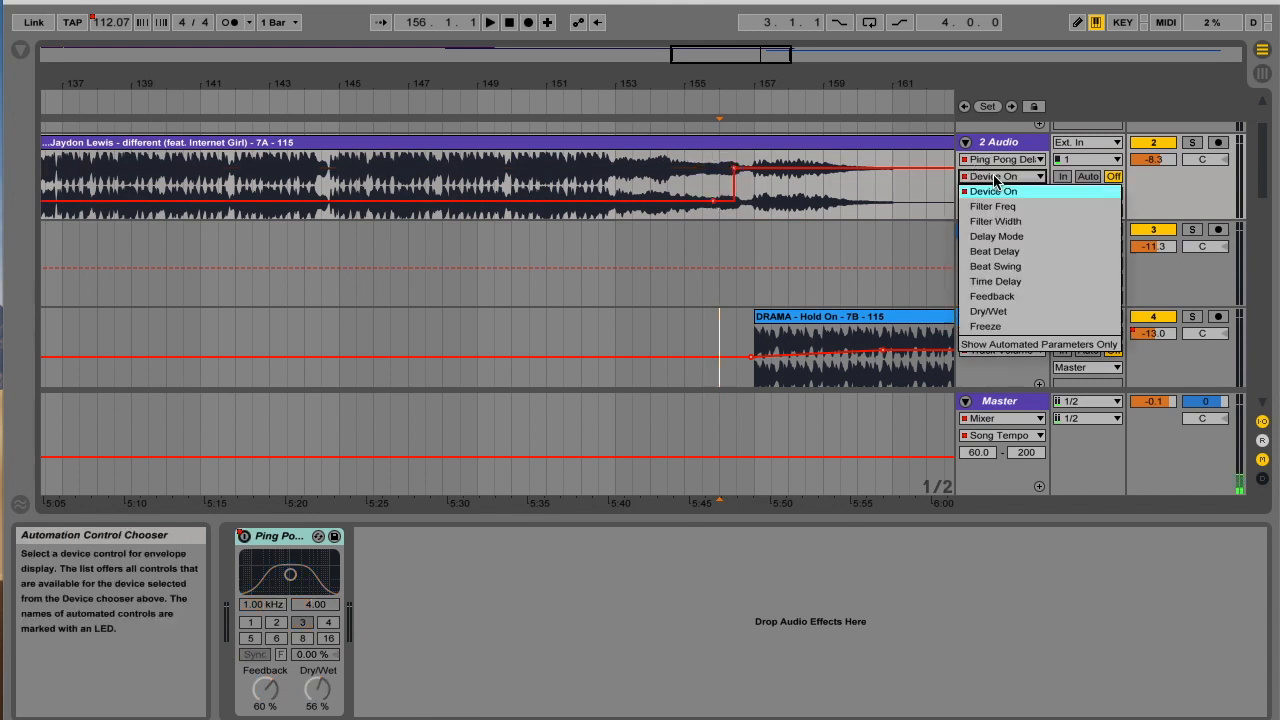
click(998, 312)
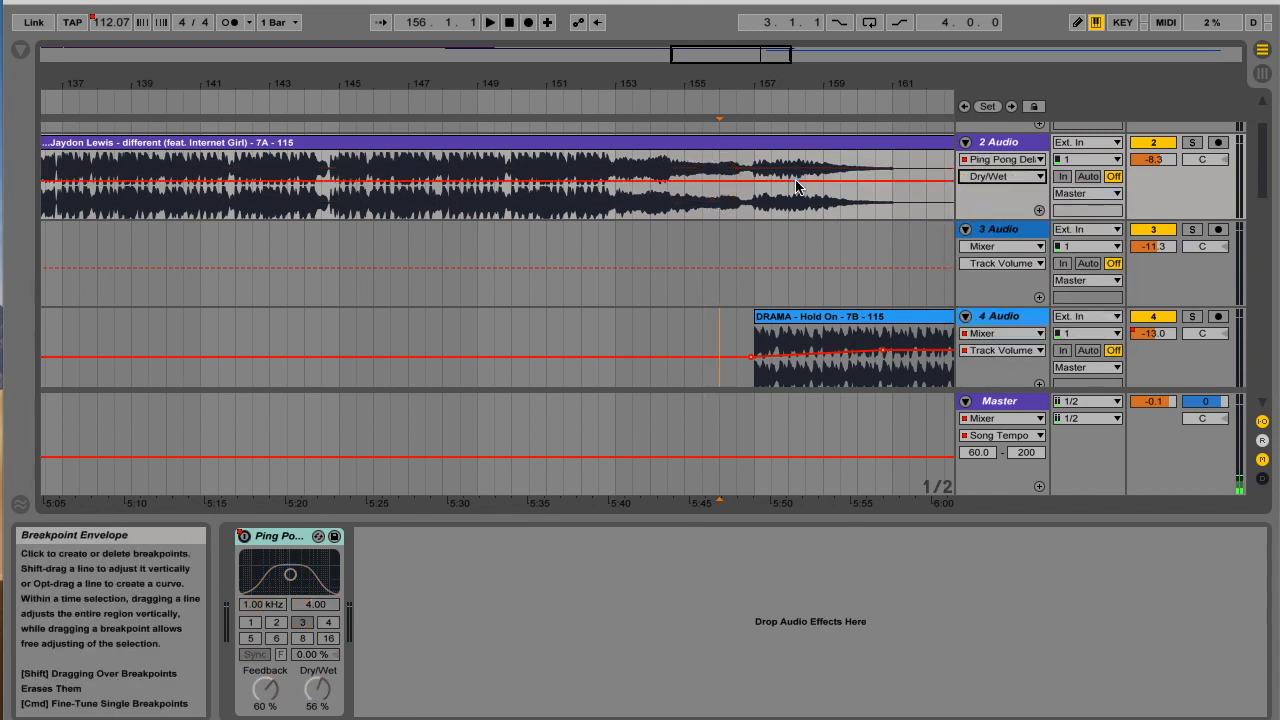
drag(766, 180, 766, 216)
drag(783, 88, 643, 88)
click(620, 217)
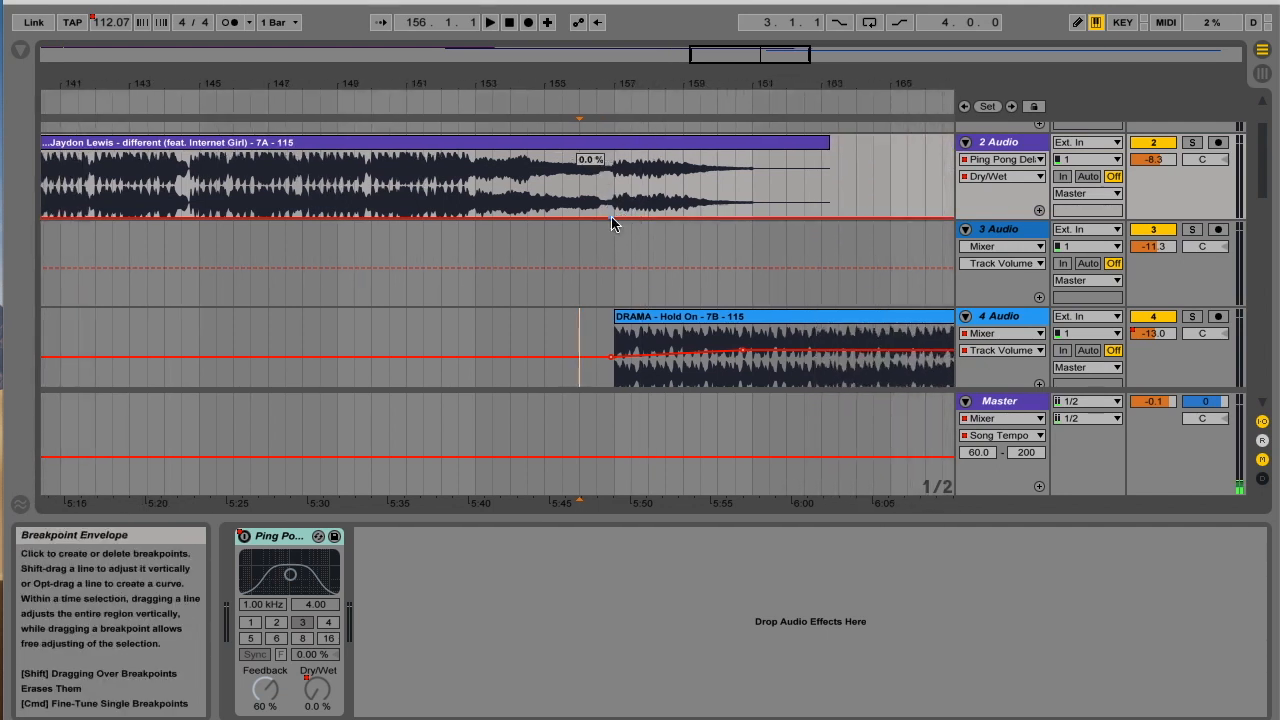
drag(816, 218, 708, 174)
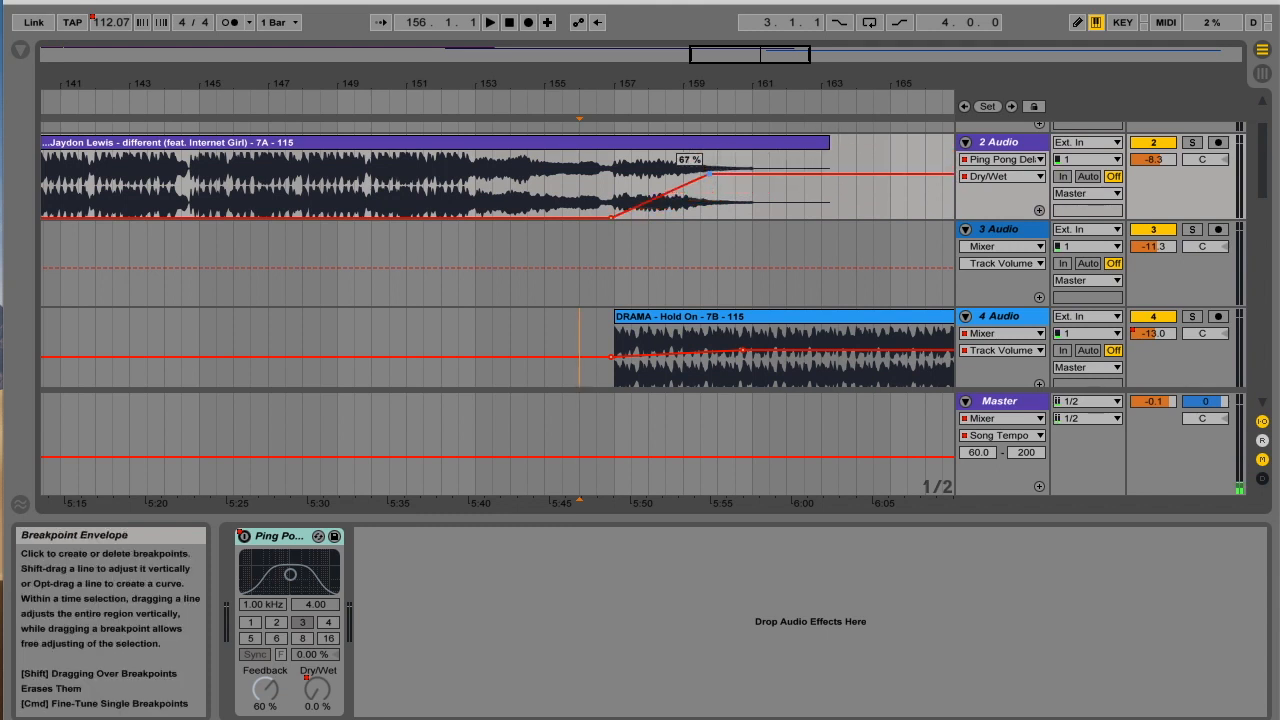
Show 2 Audio's Ping Pong Delay Dry/Wet and Device On envelopes in their own separate automation lanes
click(998, 177)
click(998, 177)
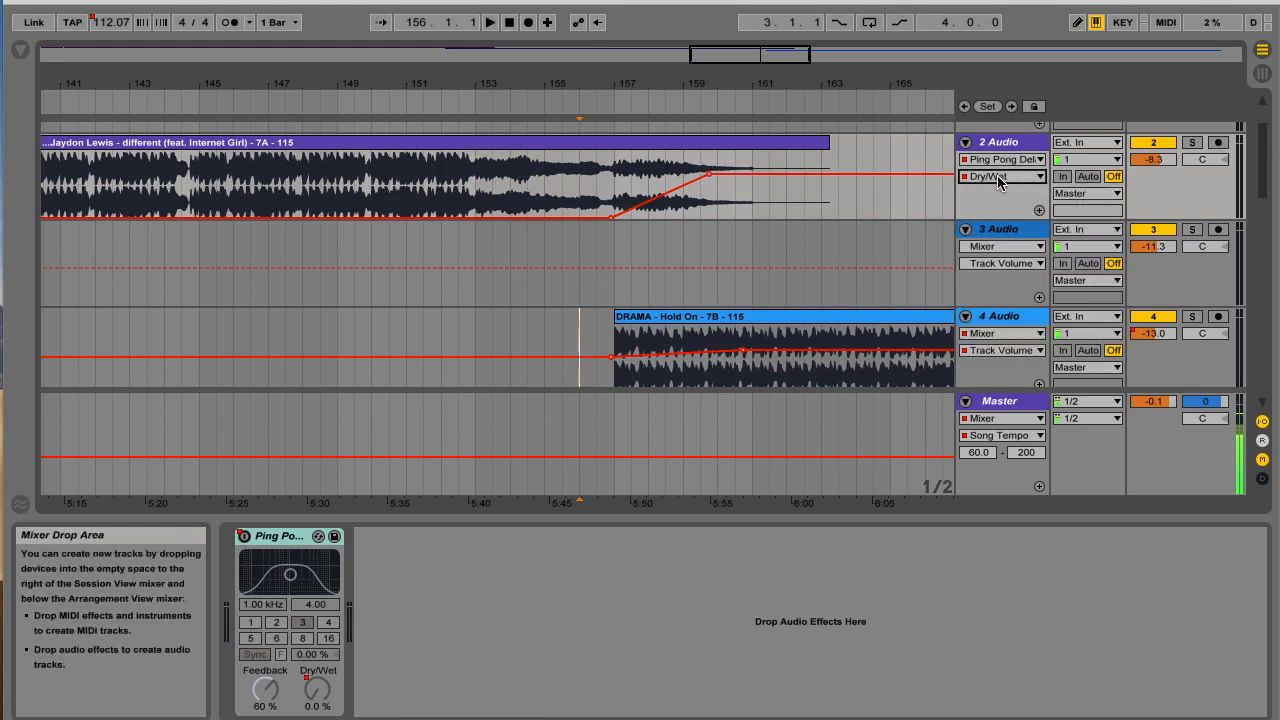
click(1039, 210)
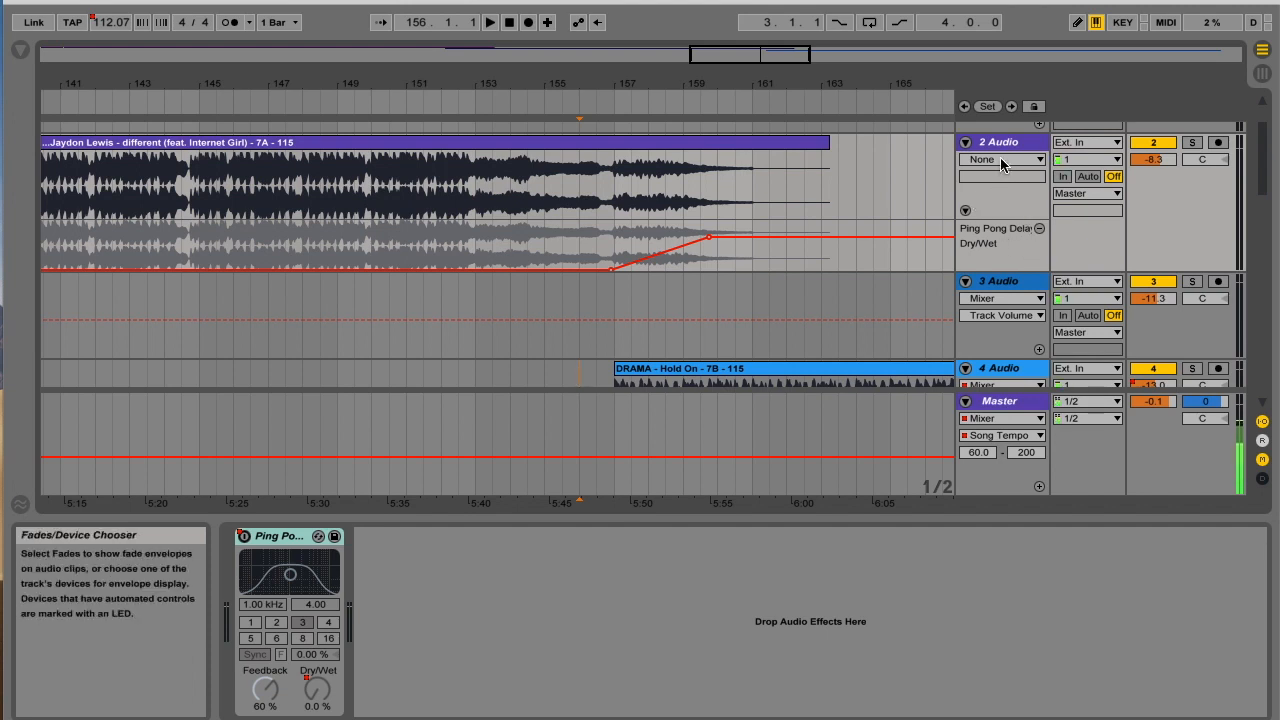
click(1001, 164)
click(997, 202)
click(993, 179)
click(996, 194)
click(1039, 211)
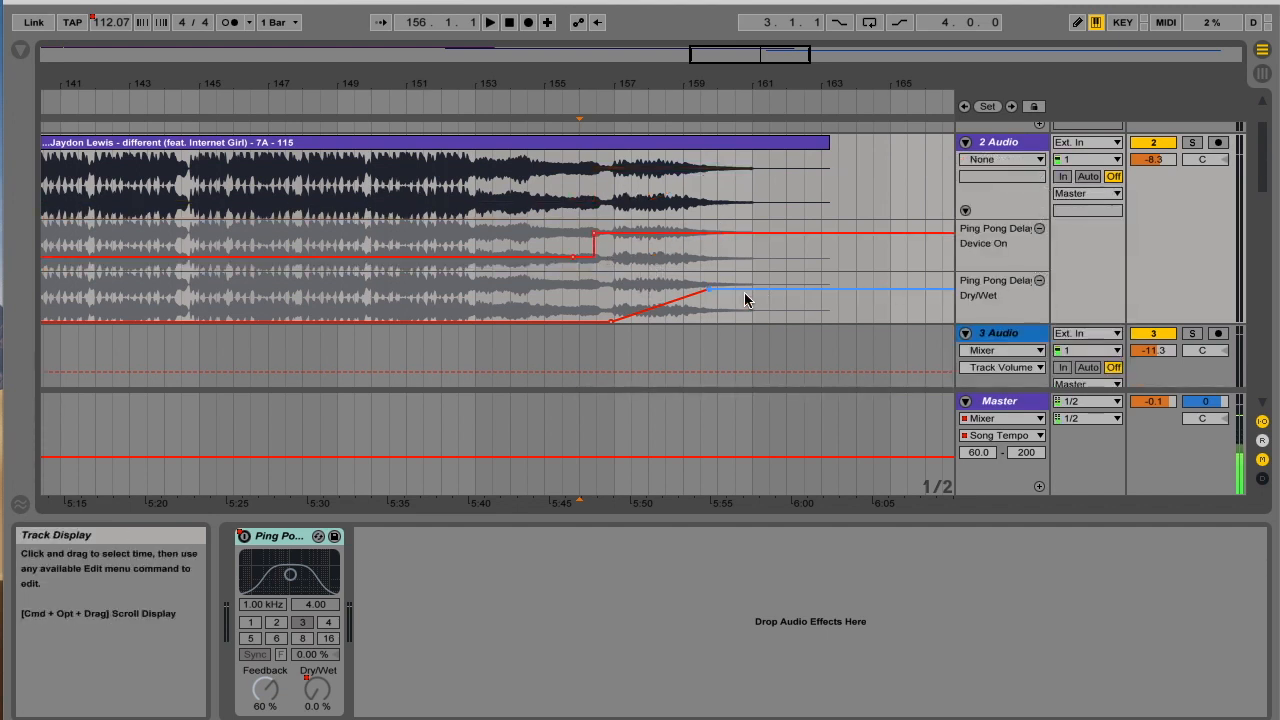
Listen to the transition into DRAMA with the delay, playing from about bar 153 until after bar 162
drag(619, 77, 618, 43)
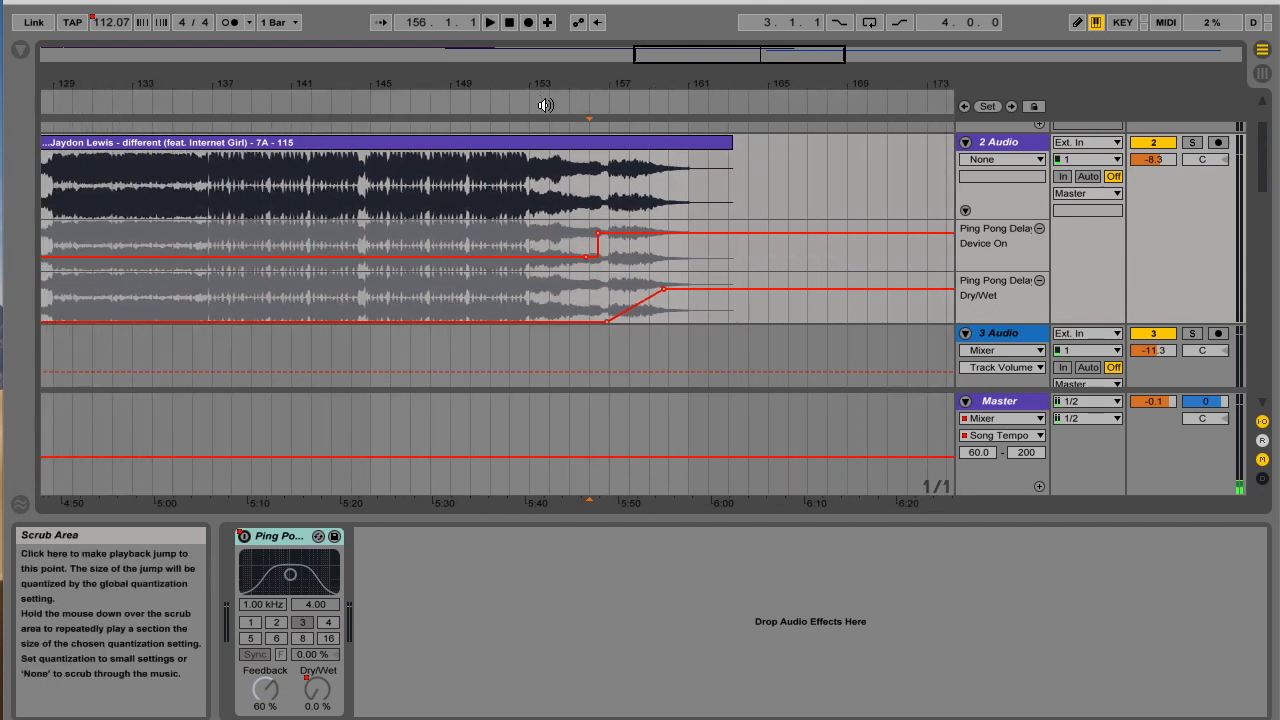
click(545, 105)
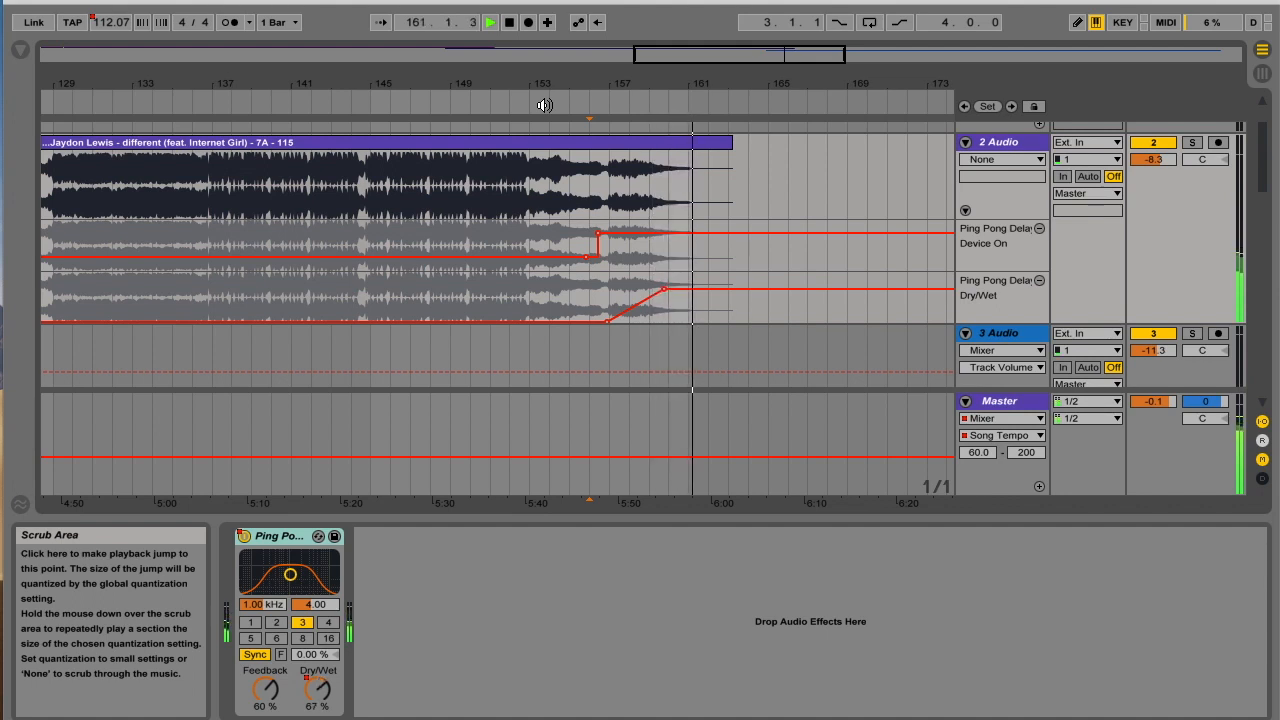
click(507, 22)
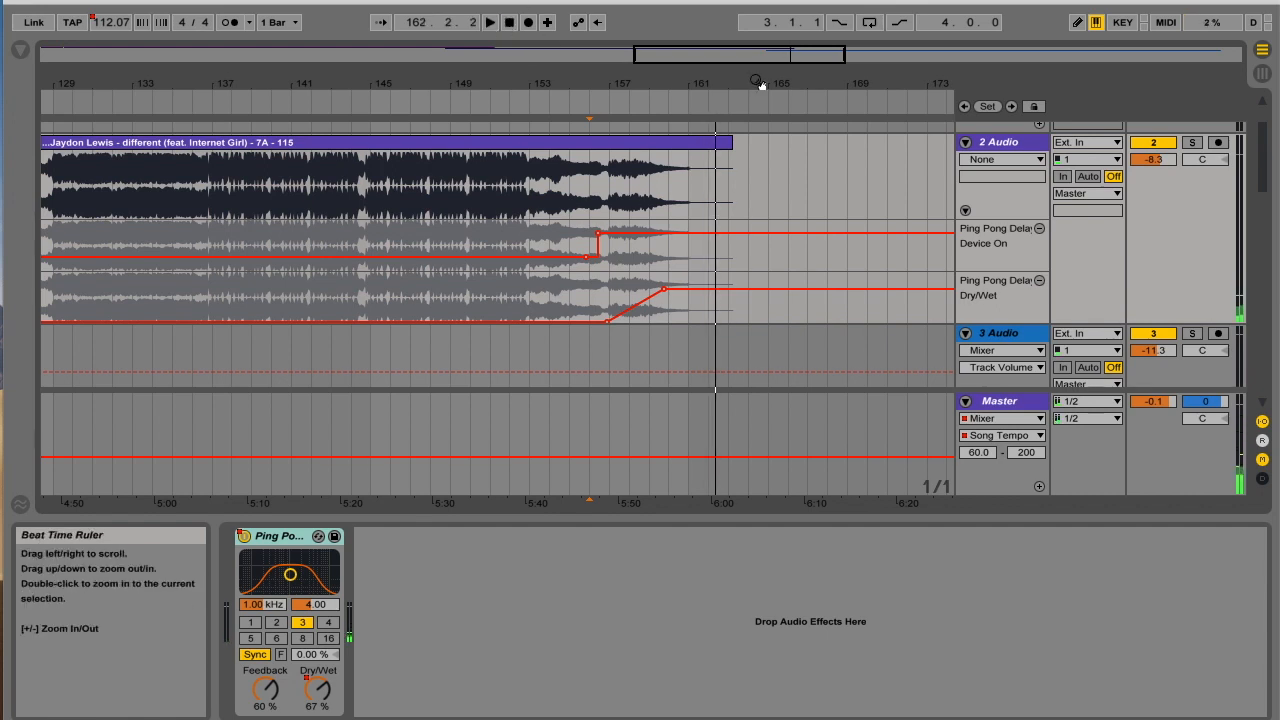
Look over the clips and automation of 2 Audio, 3 Audio and 4 Audio around the transition into DRAMA
drag(759, 86, 572, 55)
scroll(646, 199, down, 4)
scroll(646, 198, down, 2)
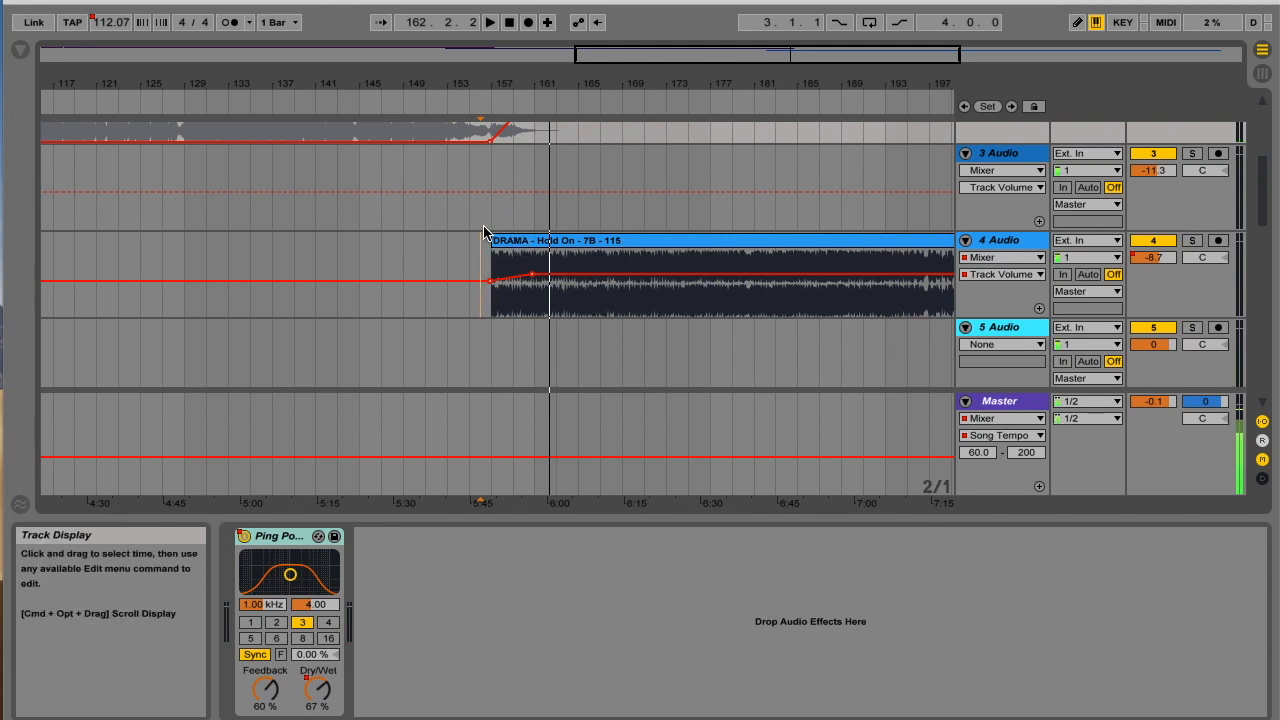
scroll(477, 222, up, 5)
scroll(477, 222, down, 1)
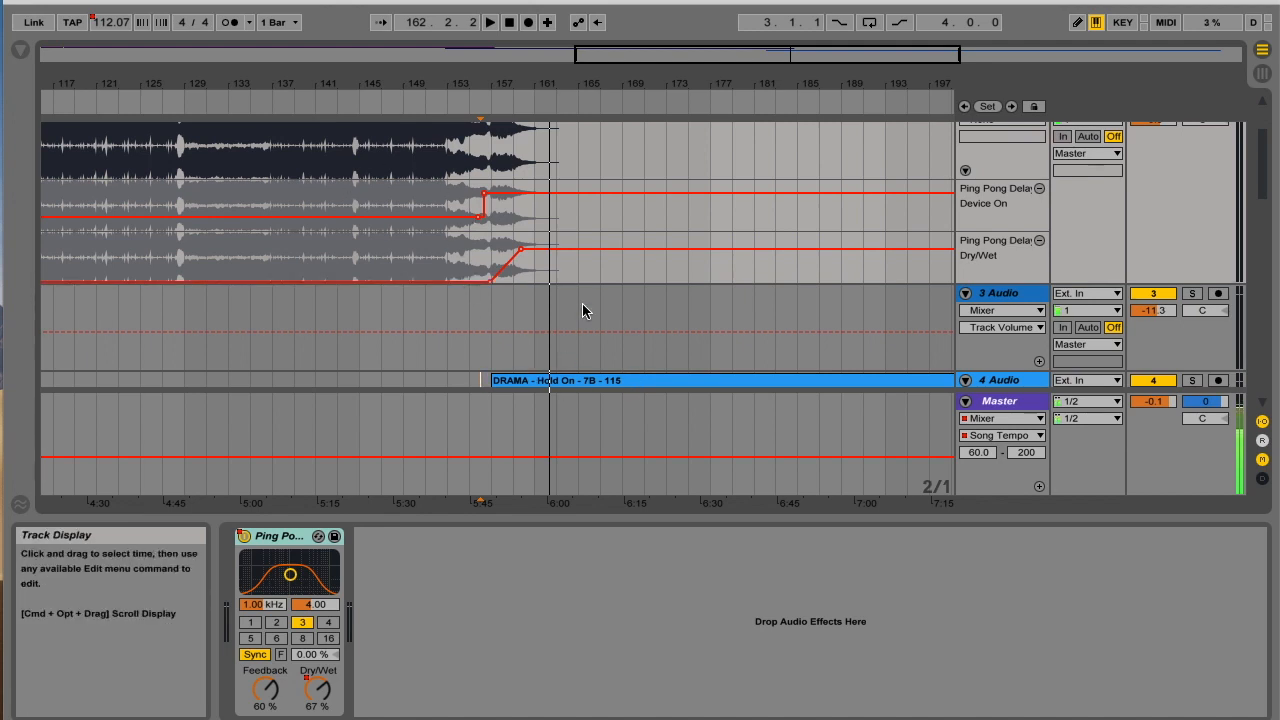
scroll(437, 294, up, 1)
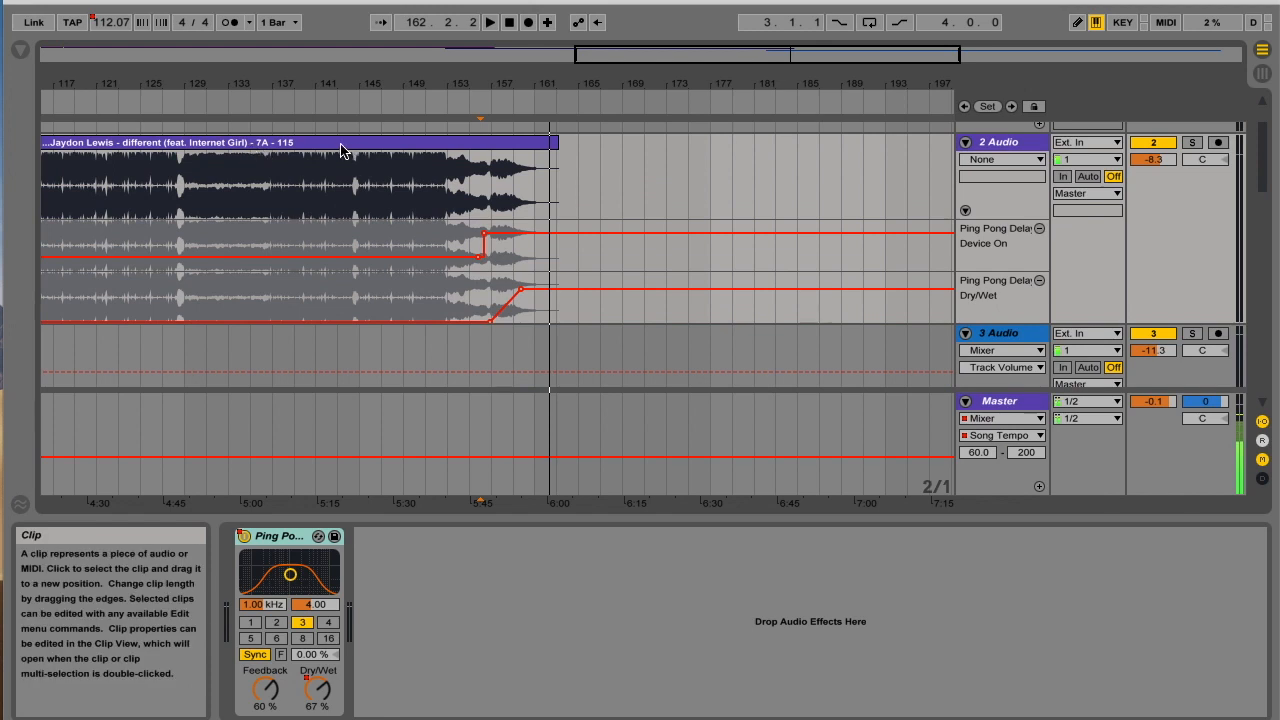
scroll(410, 233, down, 1)
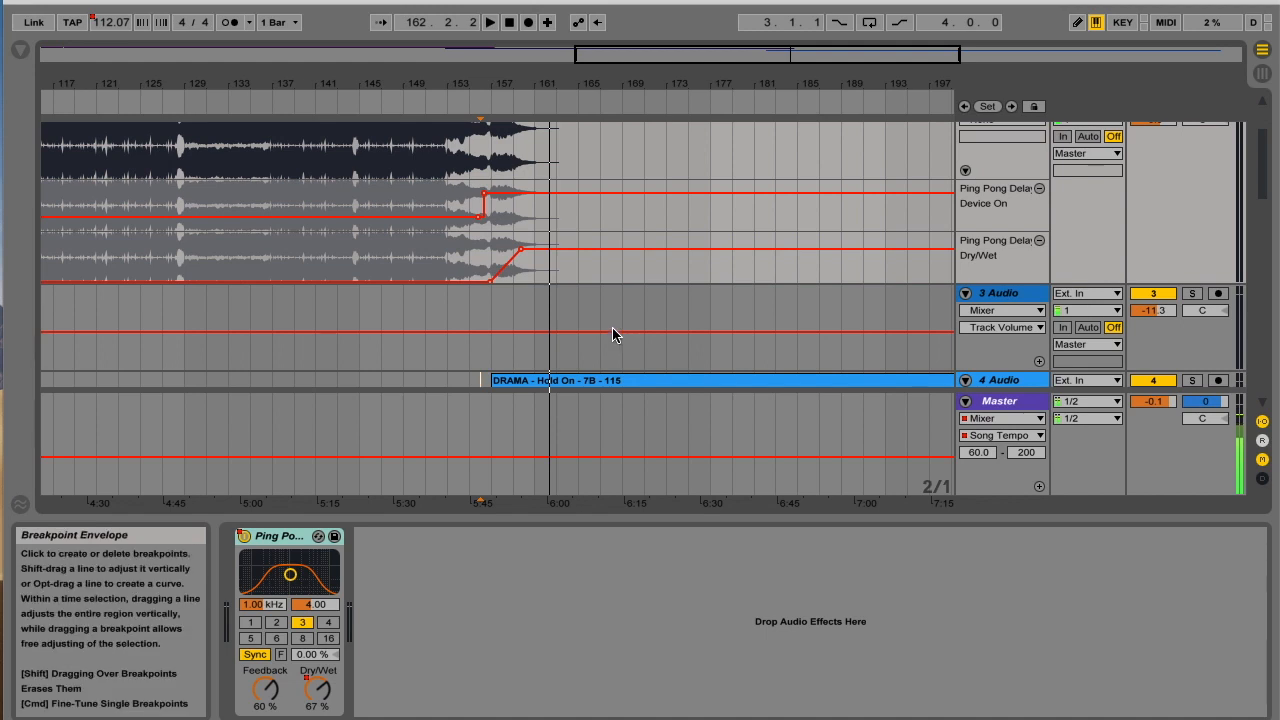
scroll(613, 329, down, 3)
Listen to the DRAMA clip's final section from about bar 235 and place the insert marker on 3 Audio at bar 237
drag(633, 88, 390, 80)
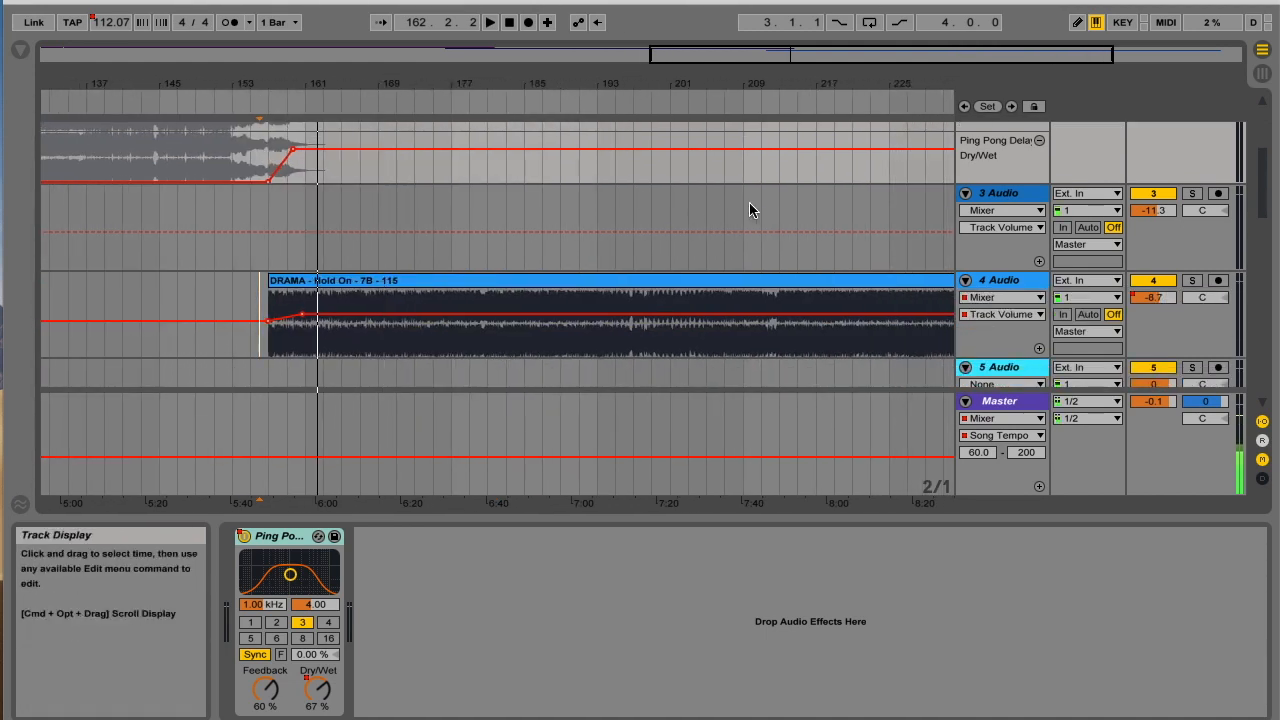
drag(748, 84, 780, 140)
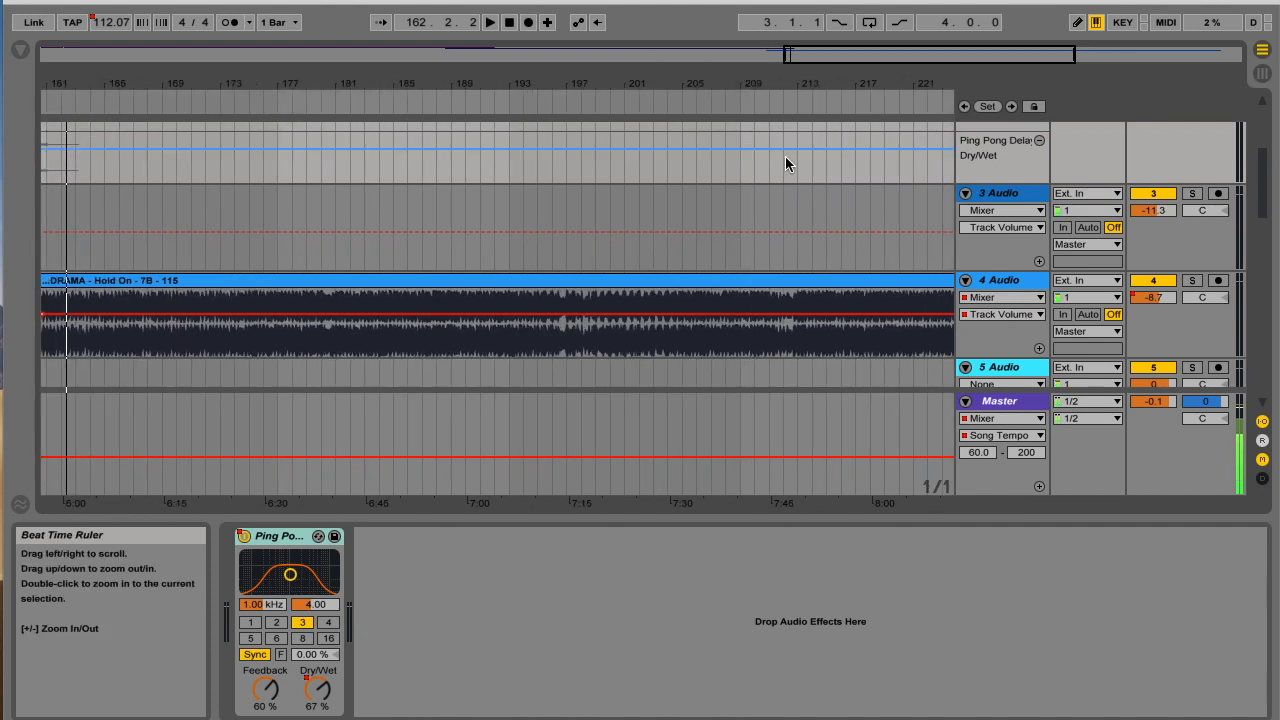
drag(796, 85, 295, 80)
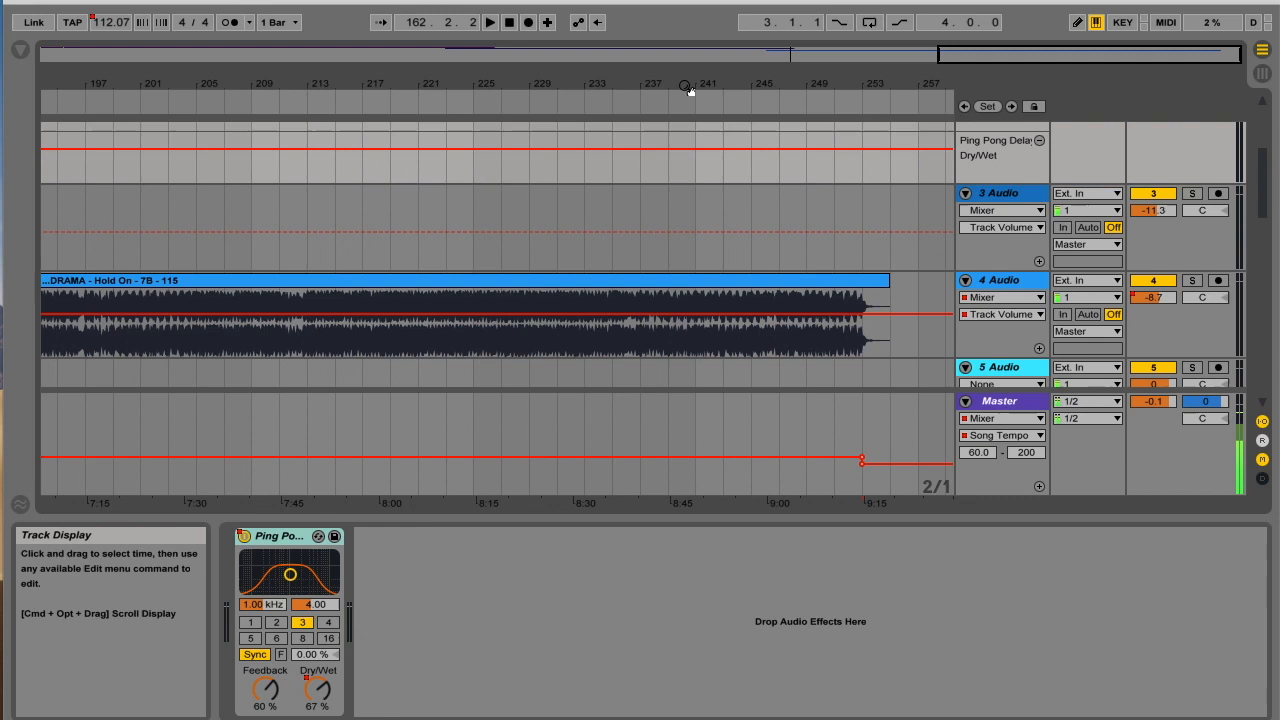
click(607, 103)
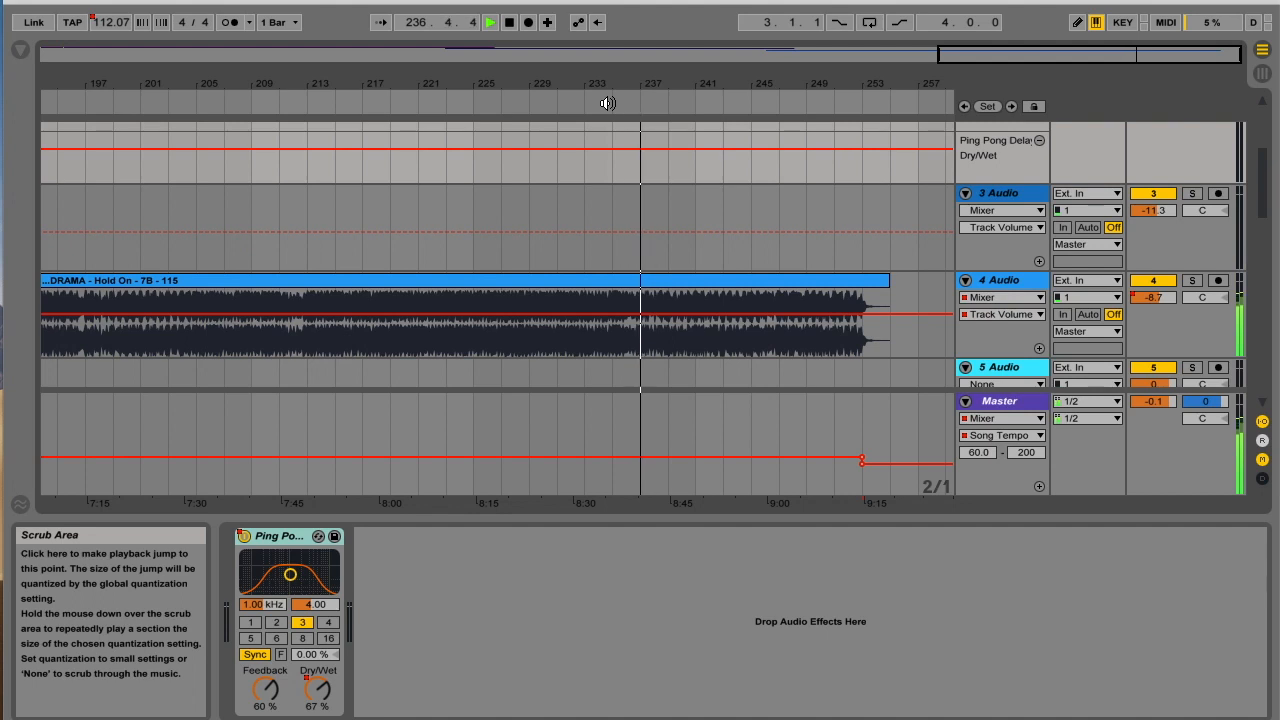
mouse_move(652, 80)
mouse_down()
mouse_move(653, 64)
mouse_move(652, 80)
mouse_up()
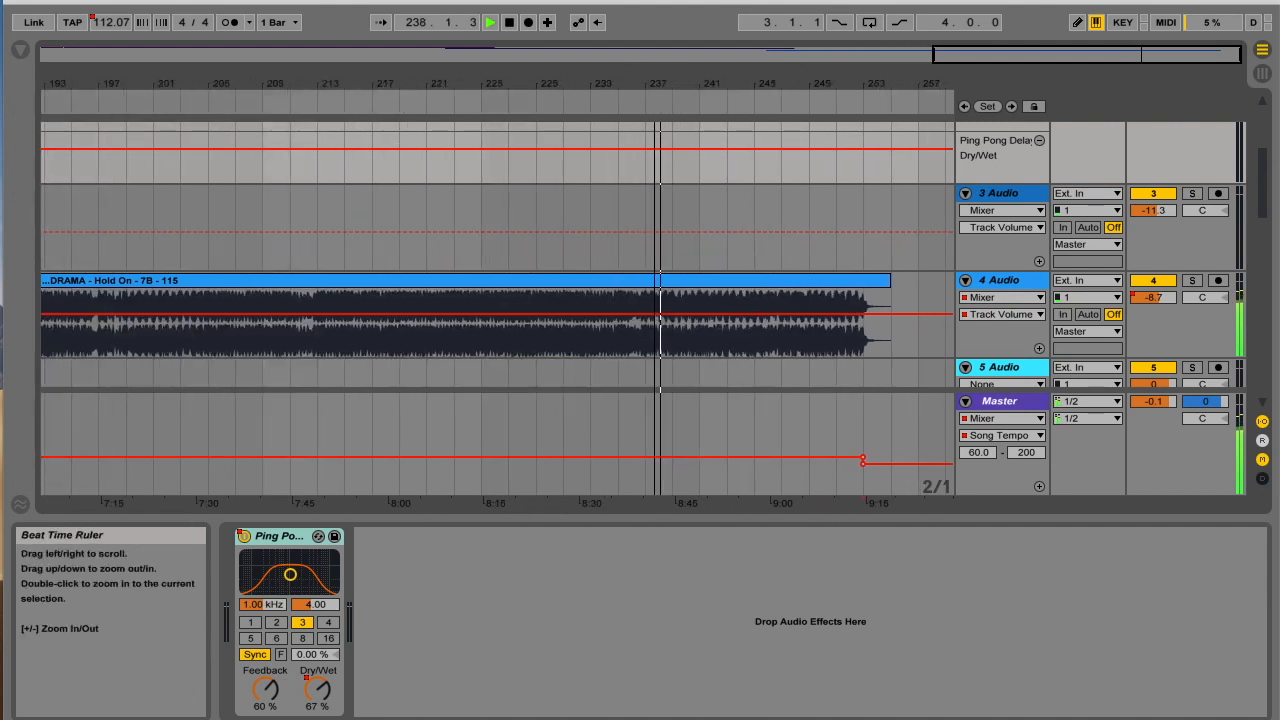
click(509, 22)
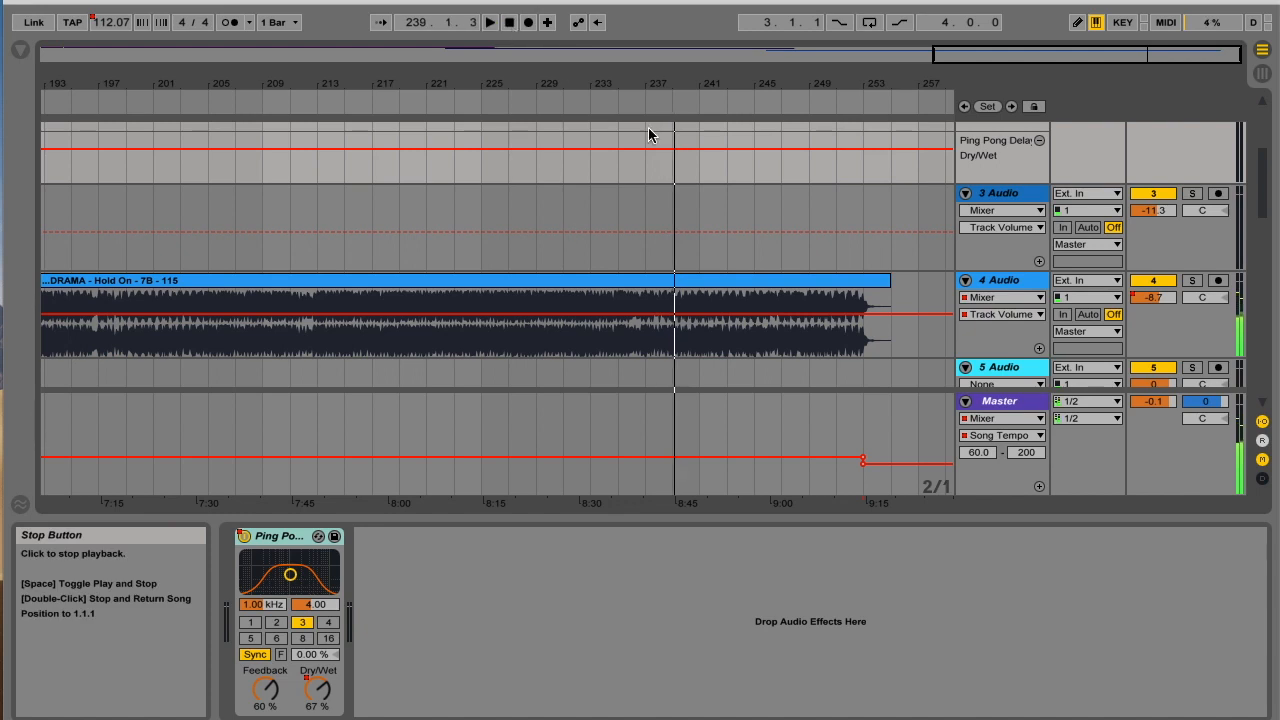
click(644, 196)
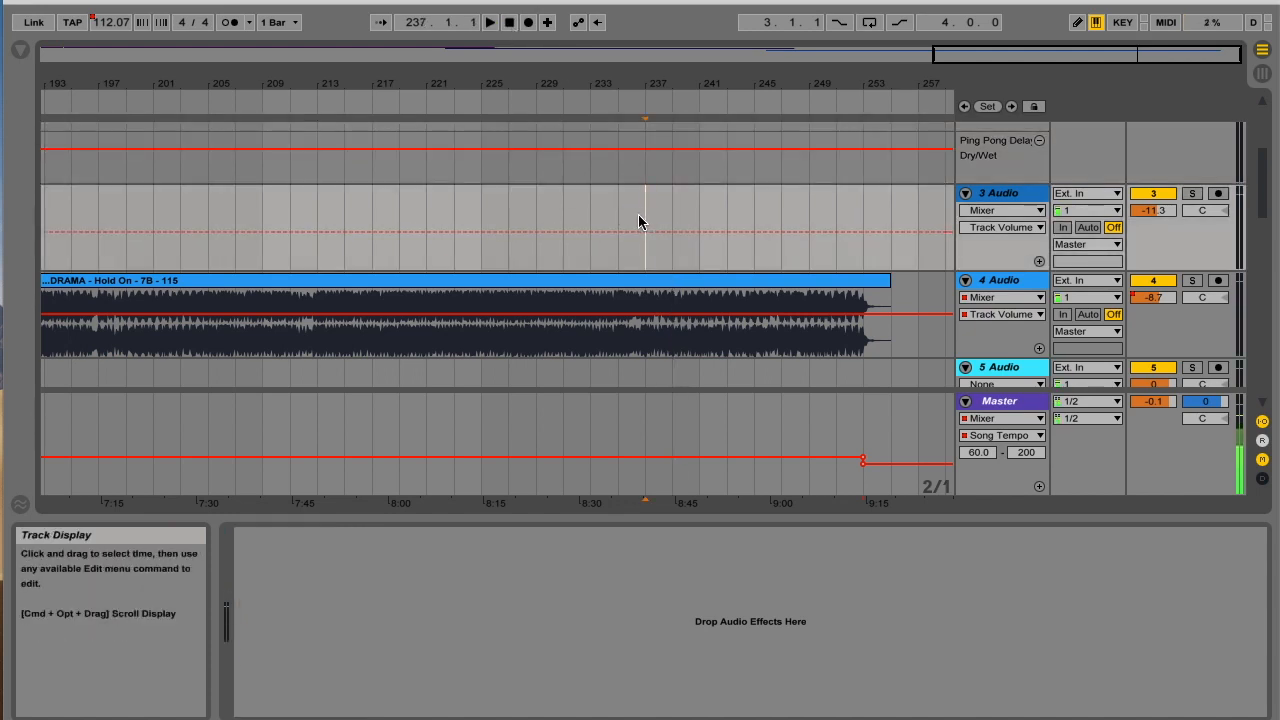